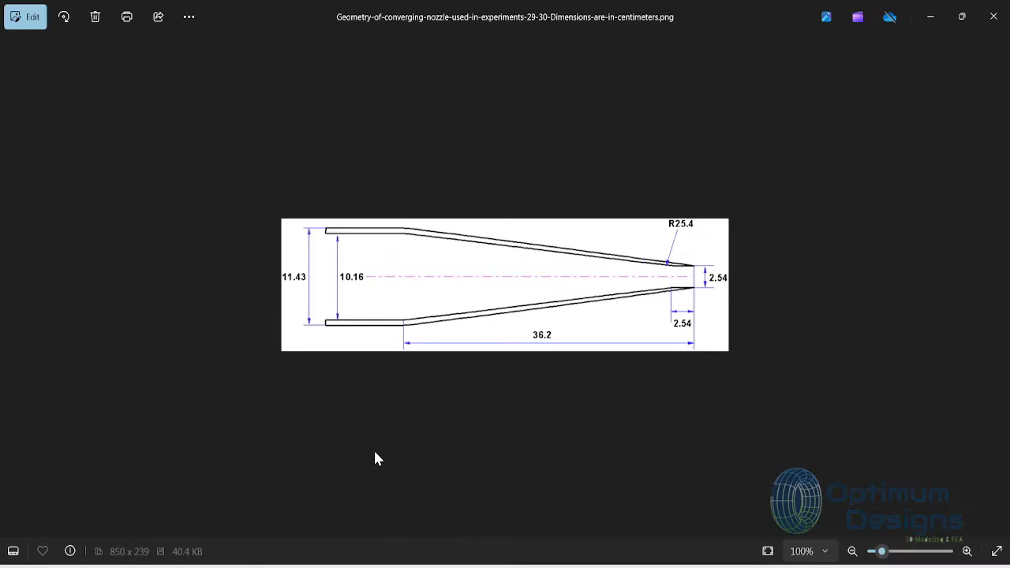
Step: Restore down the Photos window showing the nozzle drawing so SOLIDWORKS shows behind it
{"action": "left_click", "coordinate": [962, 17]}
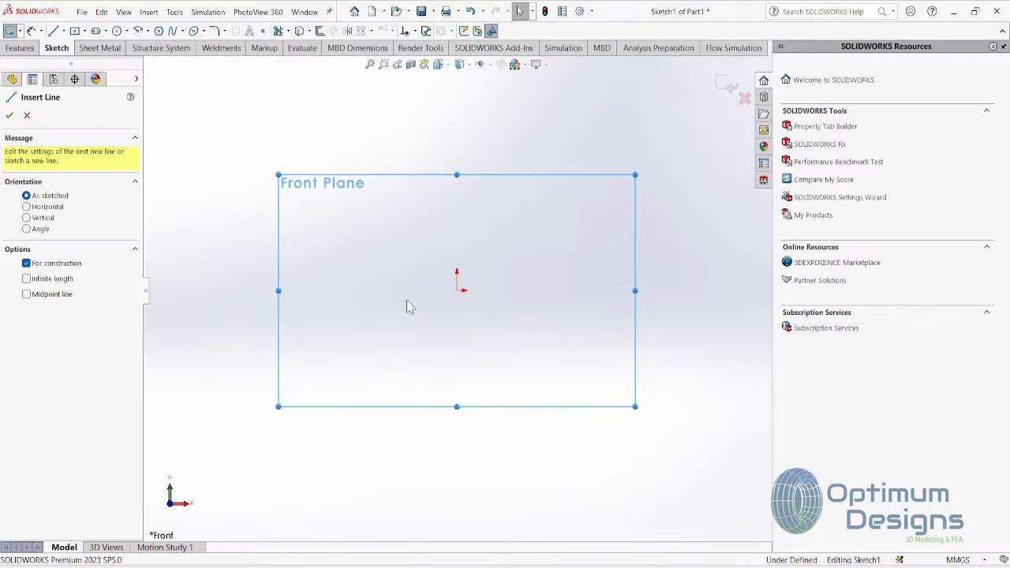
Step: Draw a horizontal centreline with a short vertical construction line at its right end
{"action": "left_click", "coordinate": [296, 290]}
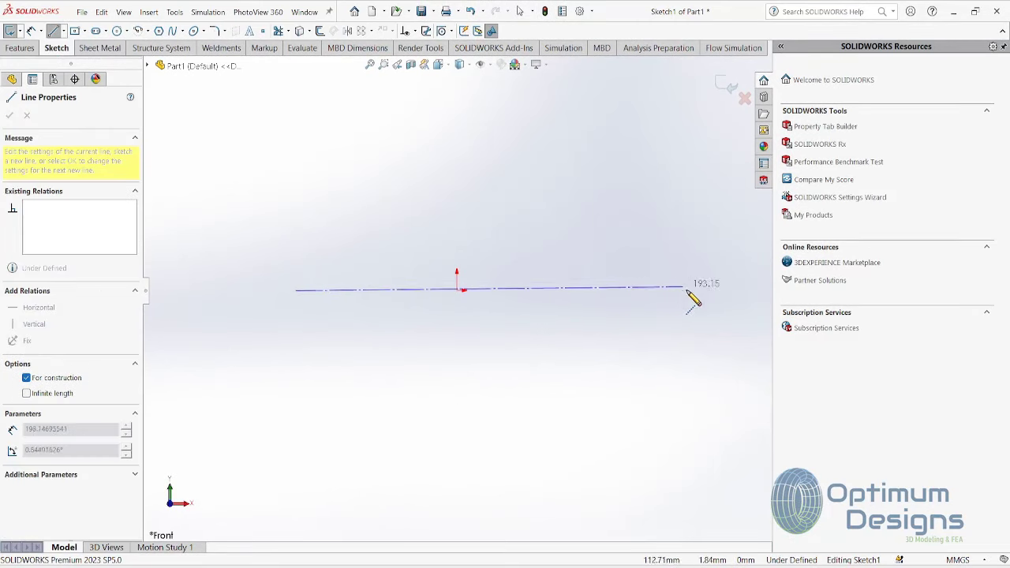
{"action": "left_click", "coordinate": [744, 290]}
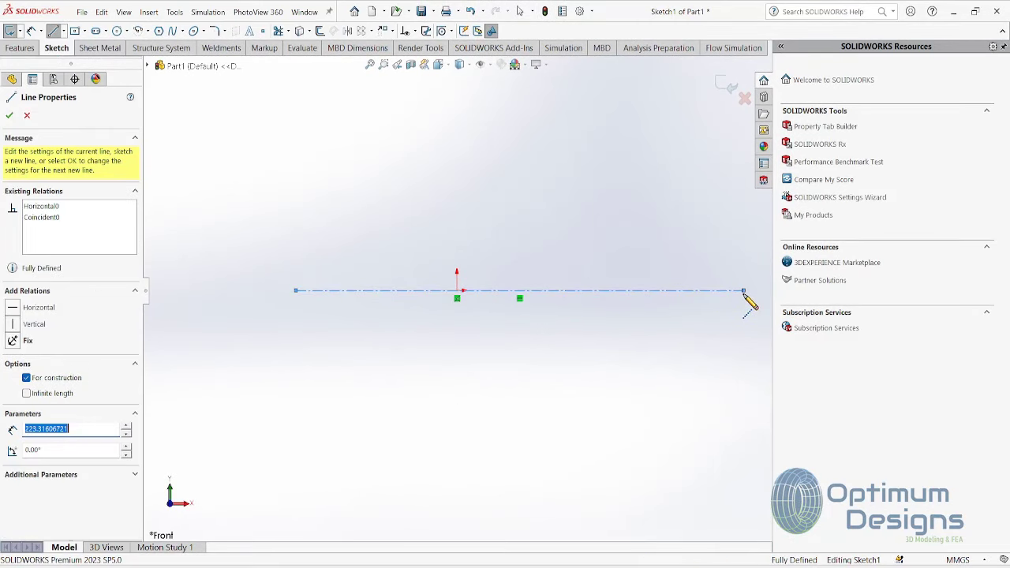
{"action": "left_click", "coordinate": [743, 252]}
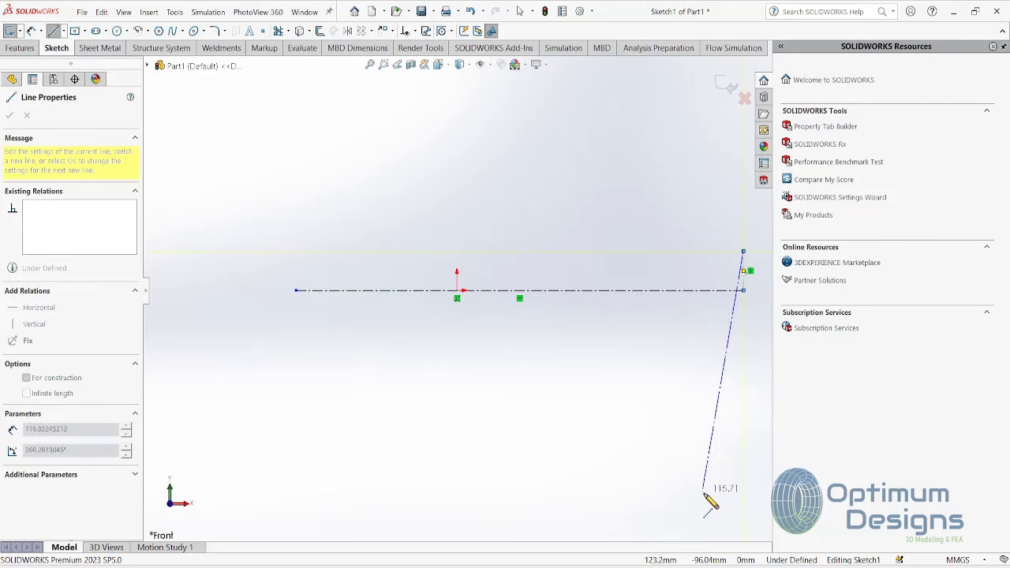
{"action": "key", "text": "Escape"}
{"action": "key", "text": "alt+Tab"}
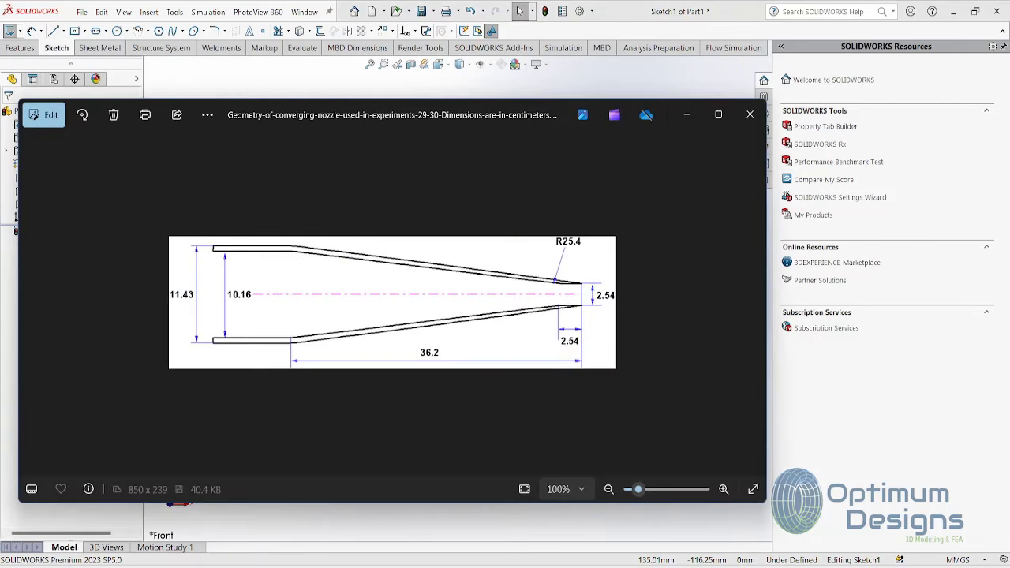
{"action": "key", "text": "alt+Tab"}
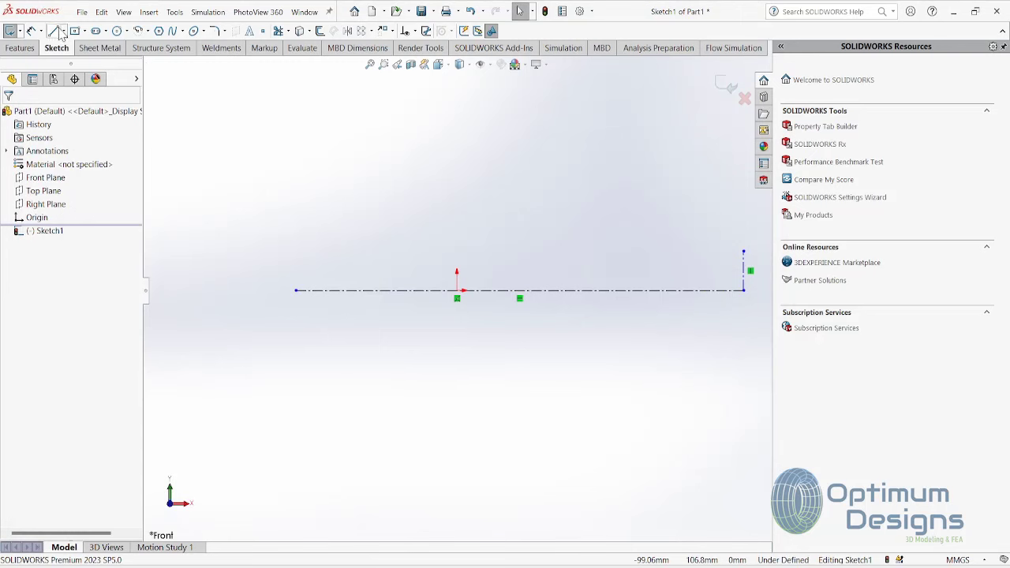
Step: Draw the sloped-then-flat nozzle wall as solid lines from the vertical line's top
{"action": "left_click", "coordinate": [62, 31]}
{"action": "left_click", "coordinate": [63, 43]}
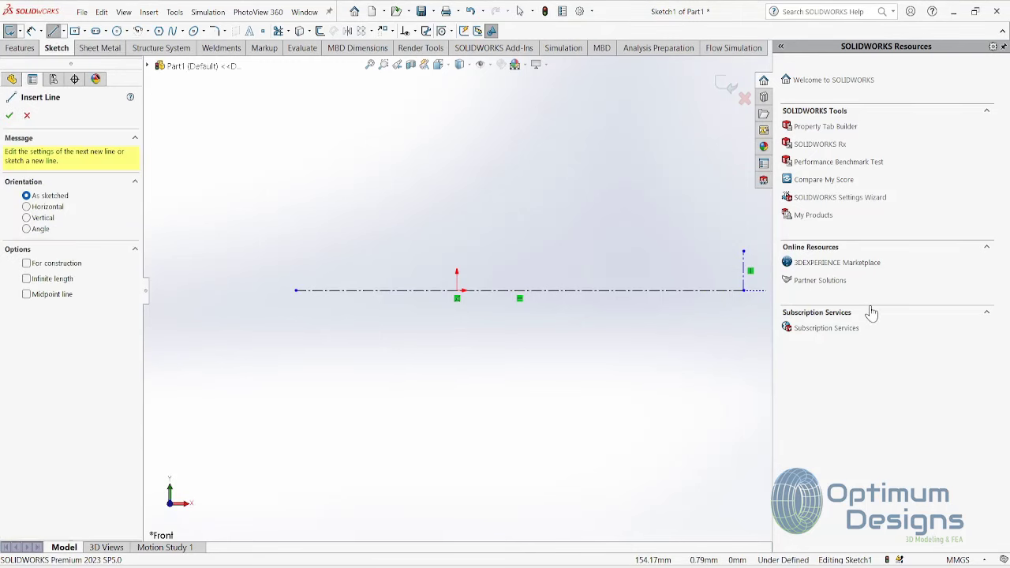
{"action": "left_click", "coordinate": [742, 252]}
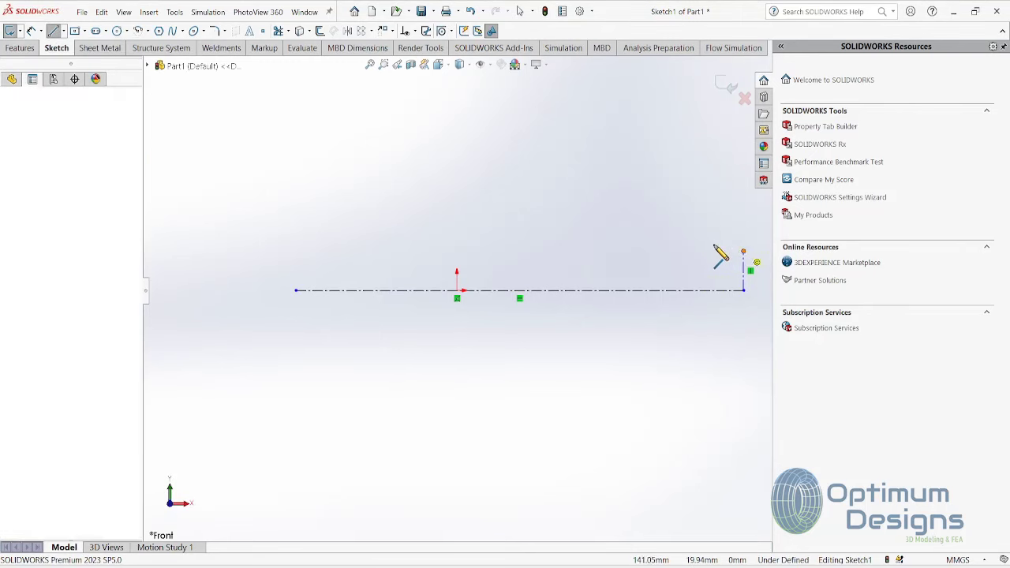
{"action": "left_click", "coordinate": [378, 168]}
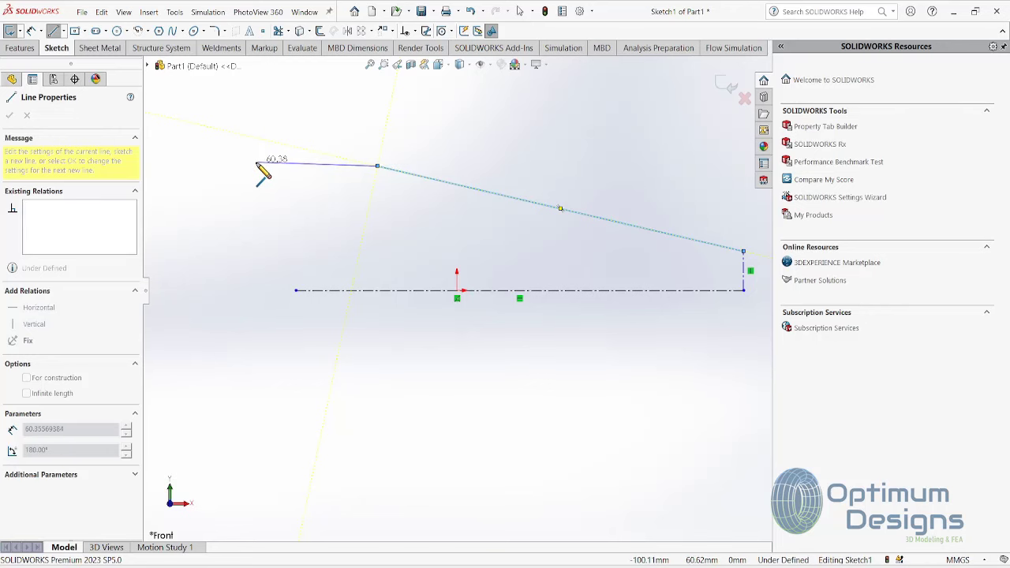
{"action": "left_click", "coordinate": [257, 165]}
{"action": "key", "text": "Escape"}
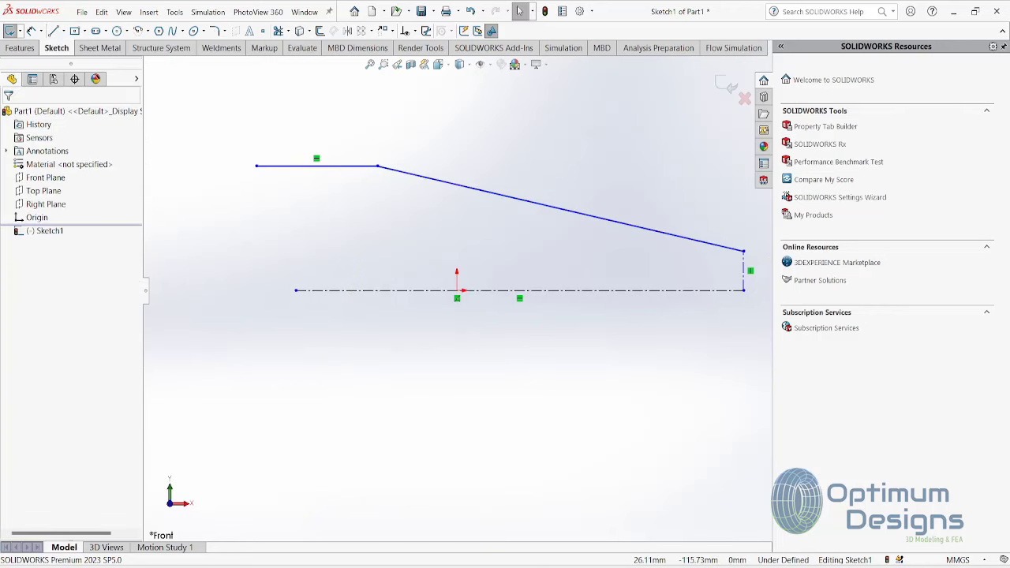
{"action": "left_click", "coordinate": [742, 513]}
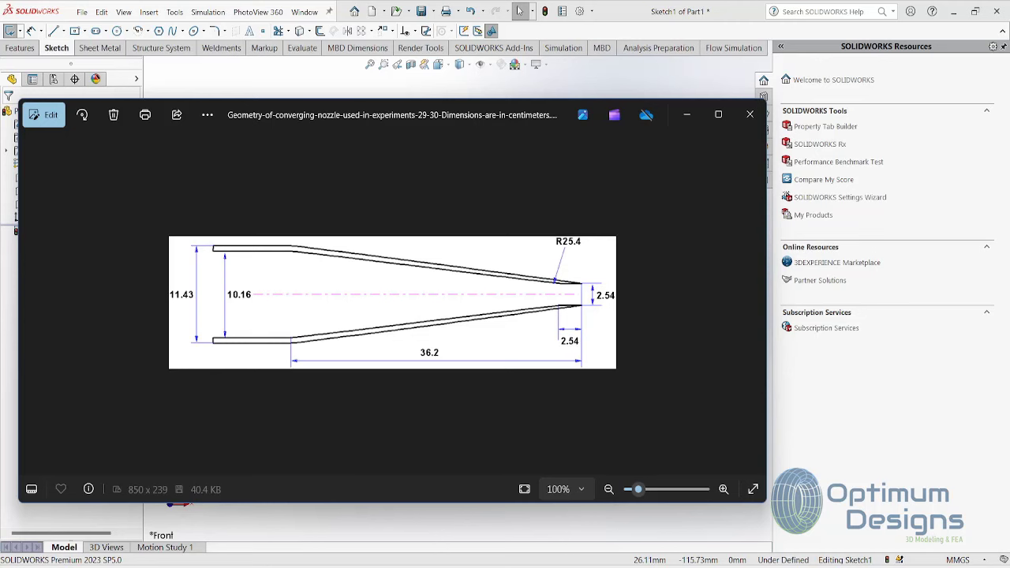
Step: Dimension the flat upper wall 11.43/2 (5.72 mm) above the centreline
{"action": "left_click", "coordinate": [519, 11]}
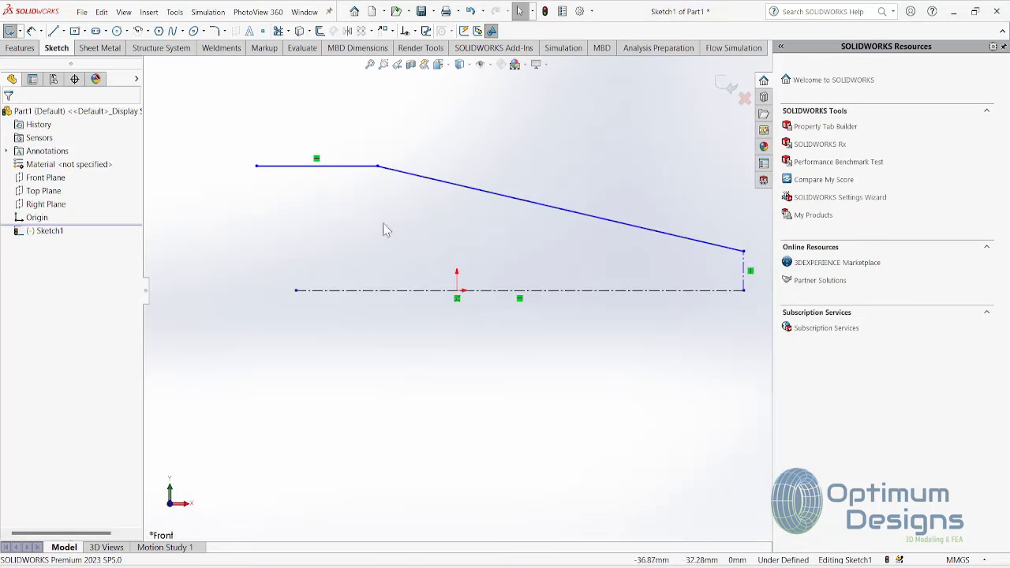
{"action": "left_click", "coordinate": [32, 30]}
{"action": "left_click", "coordinate": [271, 167]}
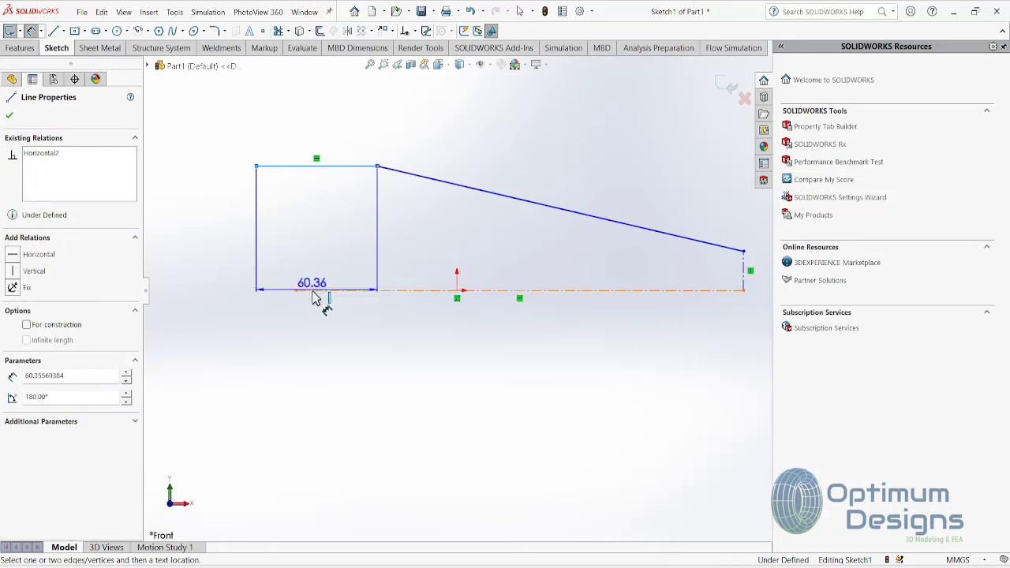
{"action": "left_click", "coordinate": [307, 290]}
{"action": "left_click", "coordinate": [202, 260]}
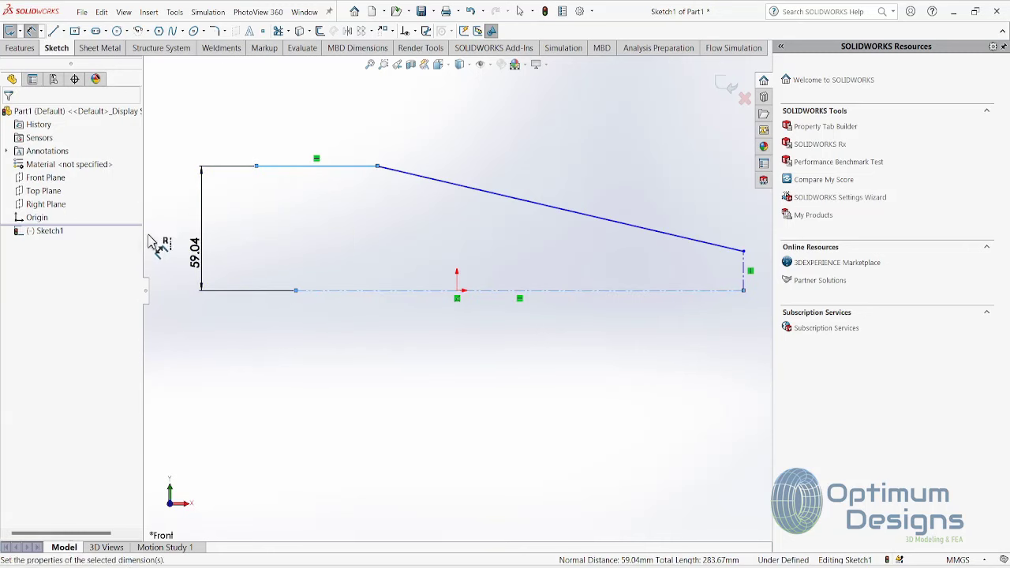
{"action": "type", "text": "11/"}
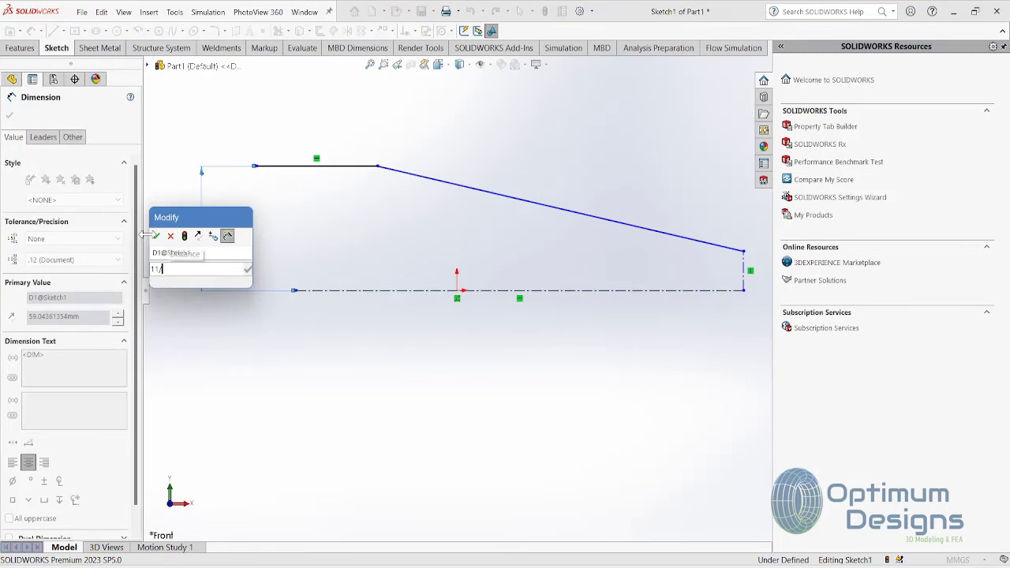
{"action": "key", "text": "BackSpace"}
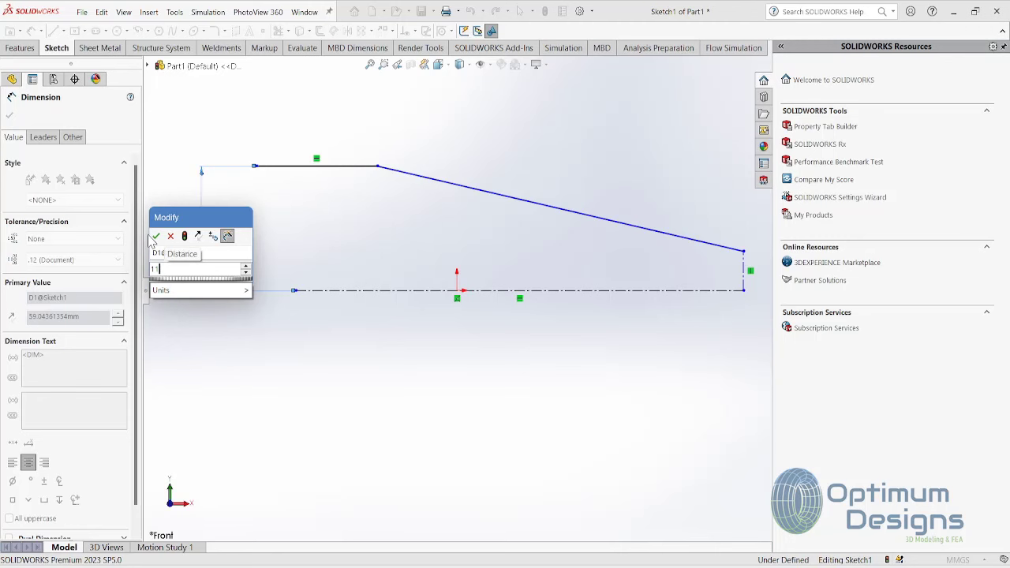
{"action": "type", "text": ".4"}
{"action": "type", "text": "/2"}
{"action": "left_click", "coordinate": [155, 236]}
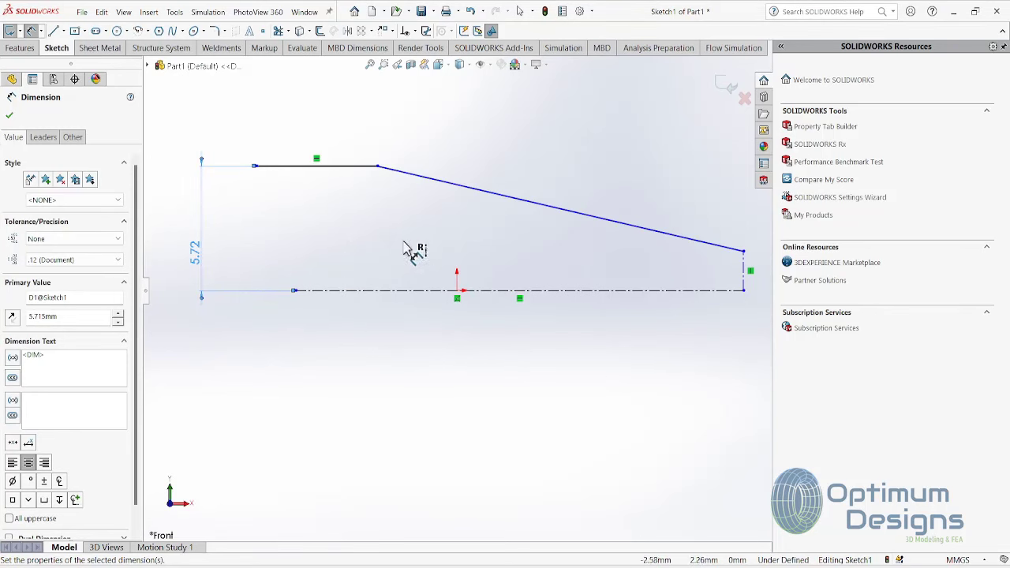
{"action": "left_click", "coordinate": [339, 165]}
Step: Offset the wall chain 1.00 mm inward and delete the resulting offset dimension
{"action": "left_click", "coordinate": [320, 31]}
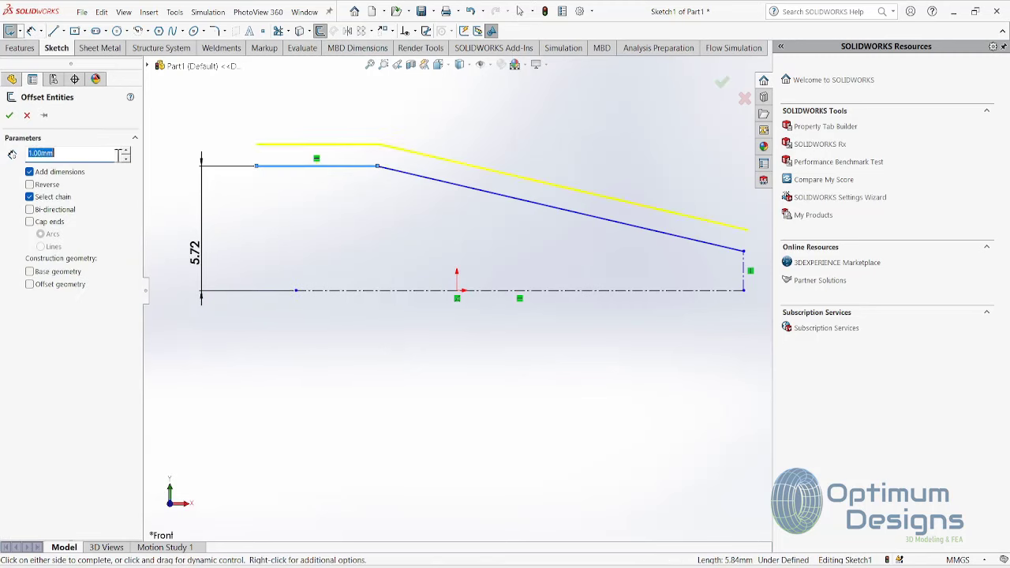
{"action": "left_click", "coordinate": [49, 188]}
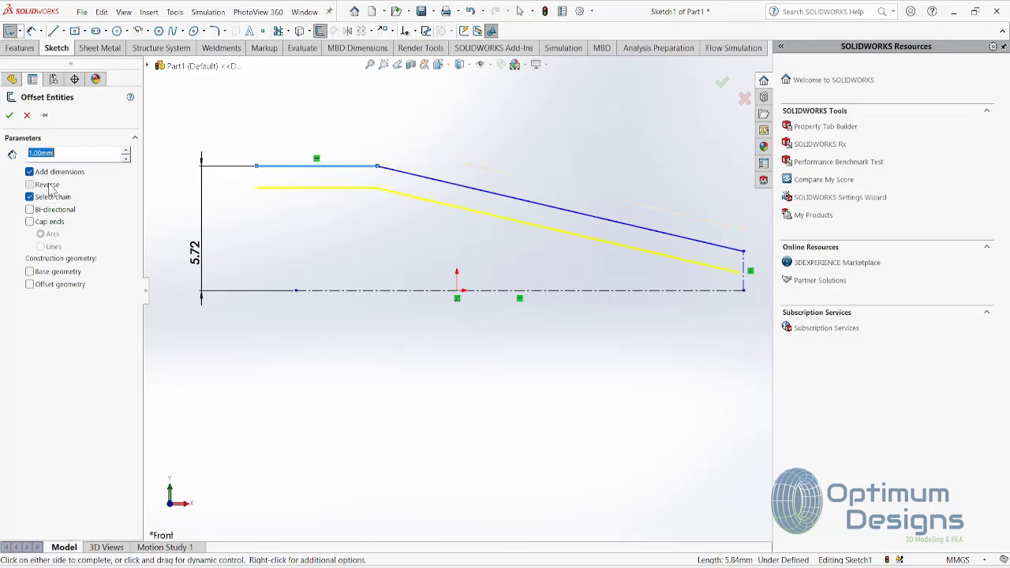
{"action": "left_click", "coordinate": [10, 115]}
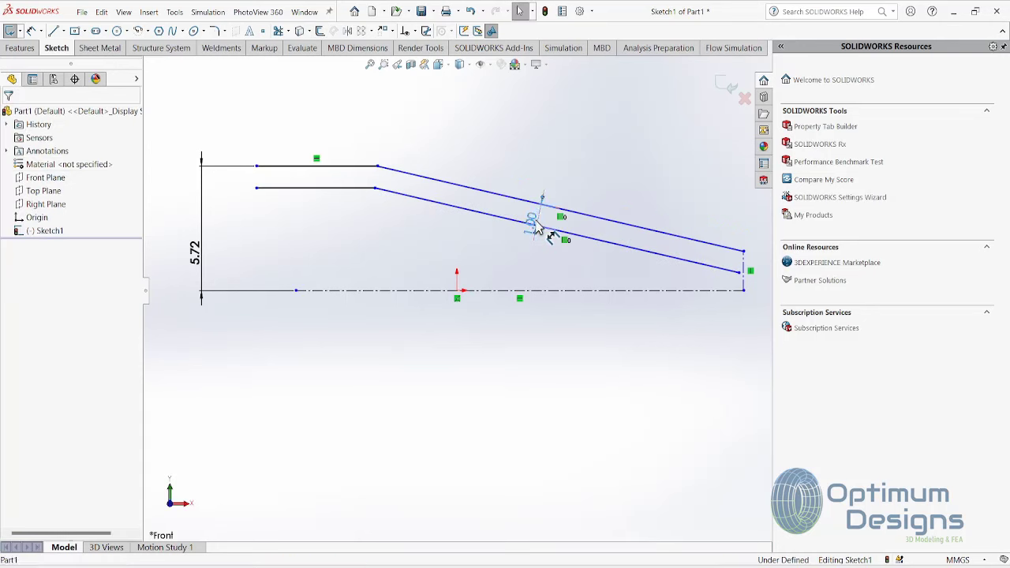
{"action": "key", "text": "Delete"}
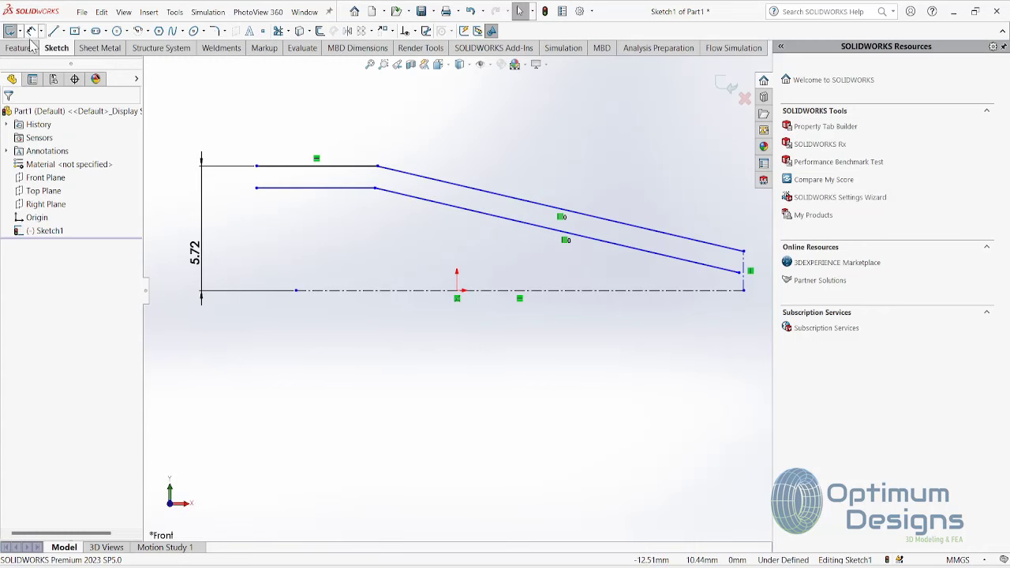
Step: Add a vertical dimension from the inner flat wall to the centreline
{"action": "left_click", "coordinate": [316, 189]}
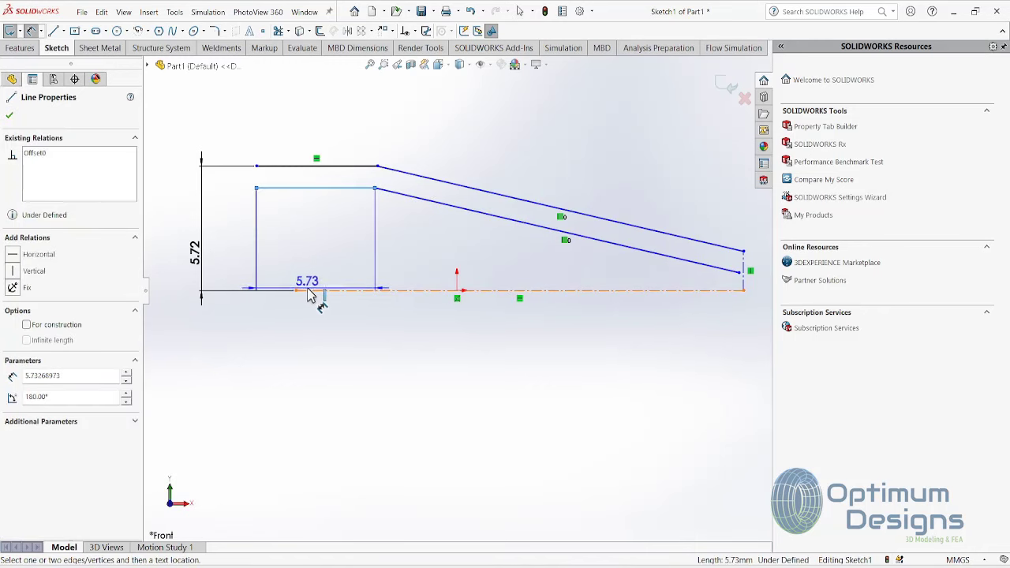
{"action": "left_click", "coordinate": [309, 291]}
{"action": "left_click", "coordinate": [226, 262]}
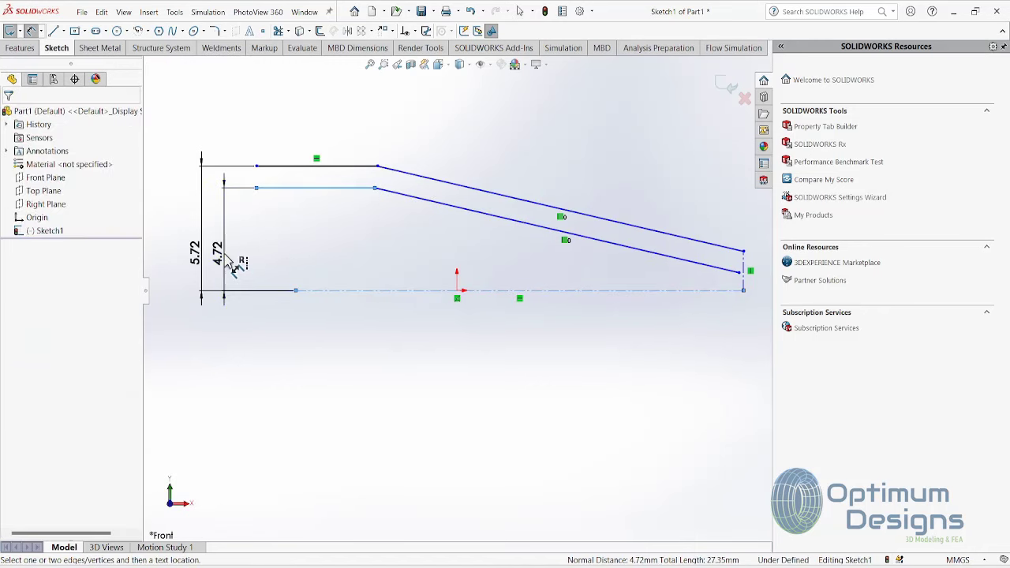
{"action": "type", "text": "1"}
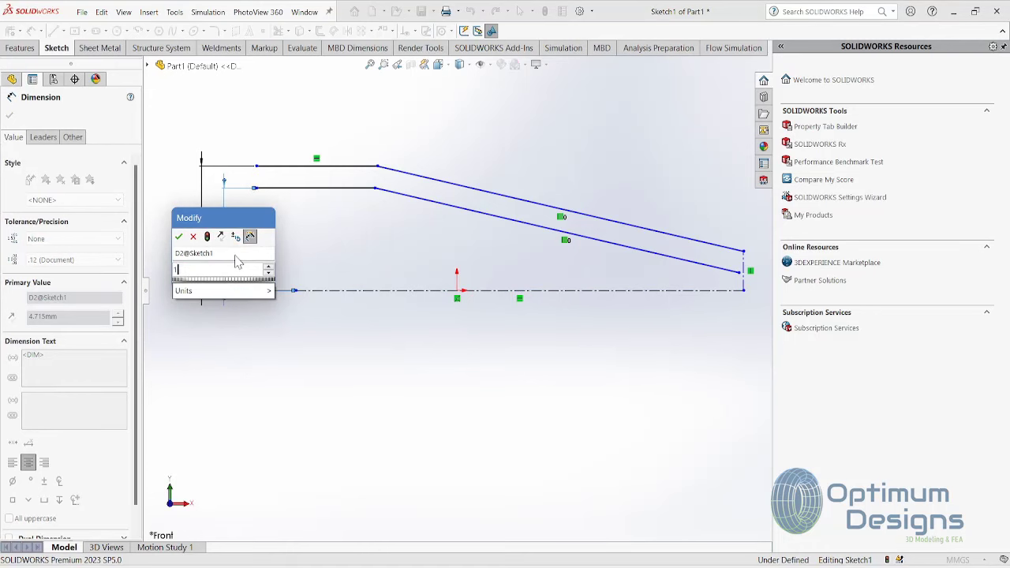
{"action": "type", "text": "3/2"}
{"action": "key", "text": "Return"}
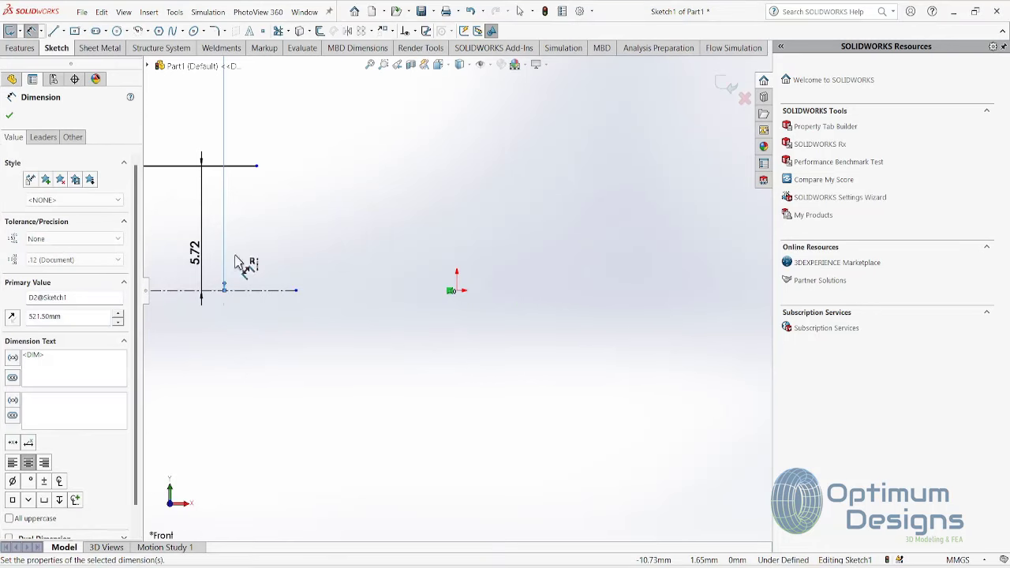
{"action": "key", "text": "Escape"}
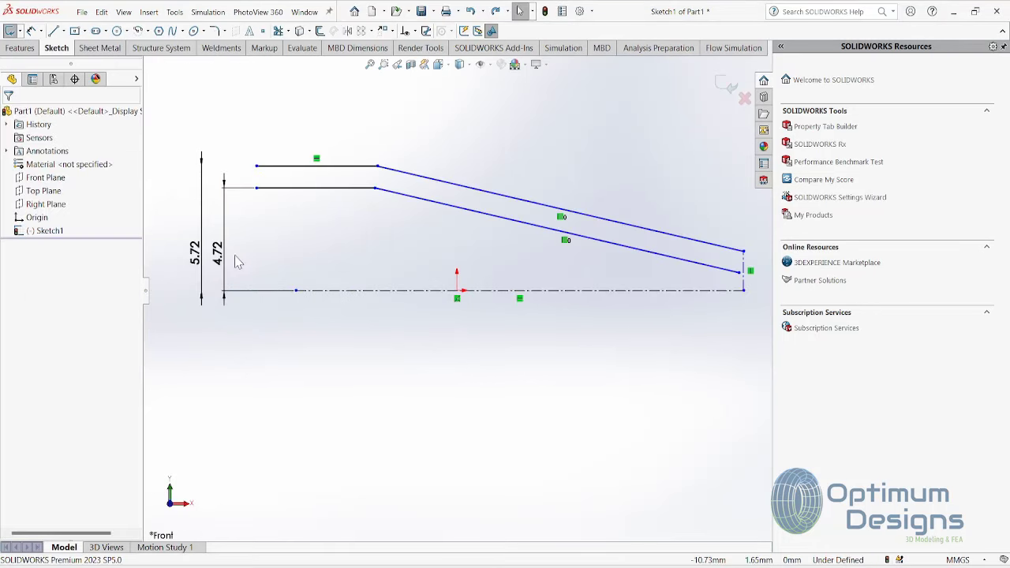
Step: Set the inner-wall dimension to 10.16/2 (5.08 mm), checking the reference drawing
{"action": "left_click", "coordinate": [219, 257]}
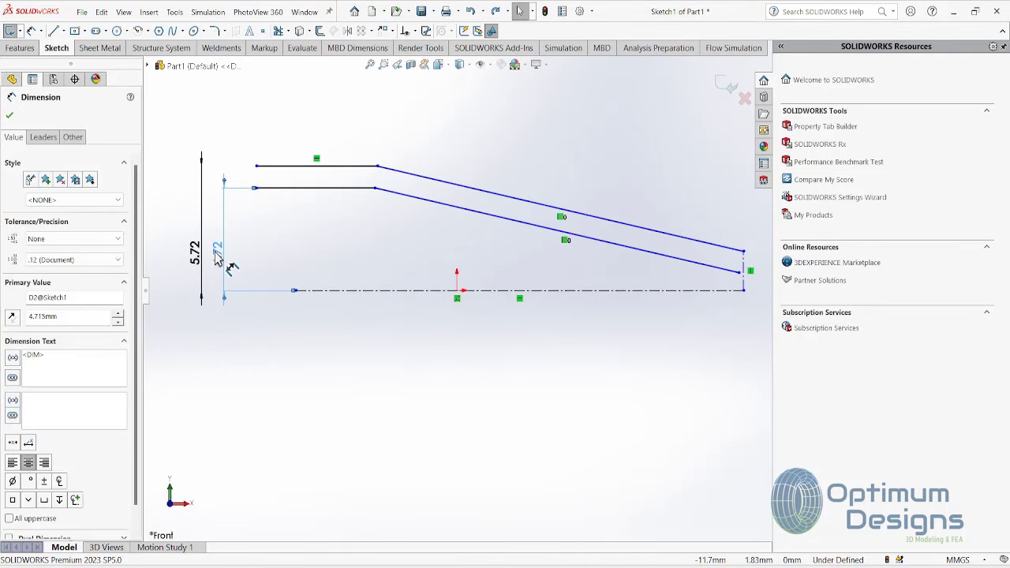
{"action": "double_click", "coordinate": [219, 256]}
{"action": "type", "text": "10."}
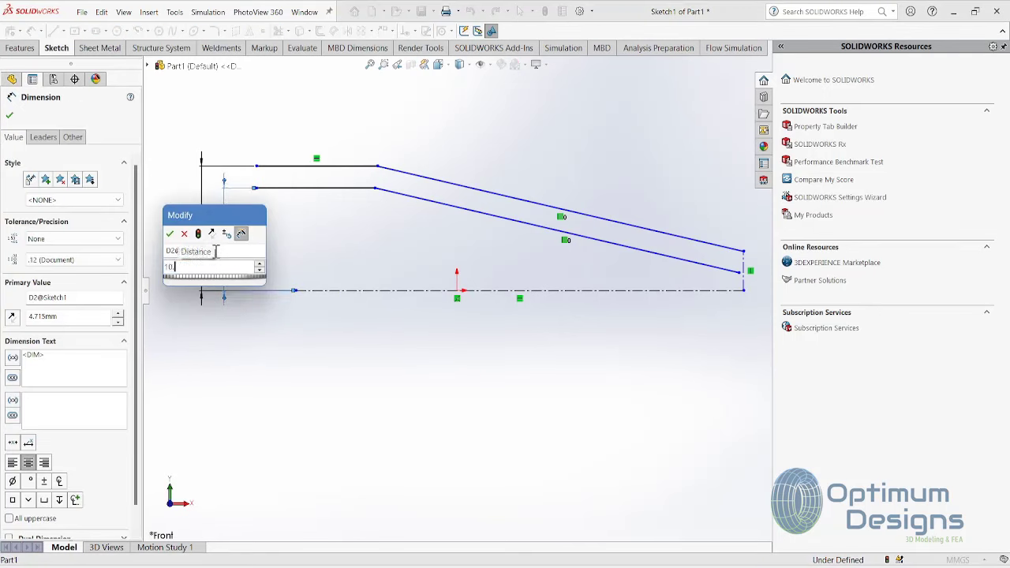
{"action": "type", "text": "43/2"}
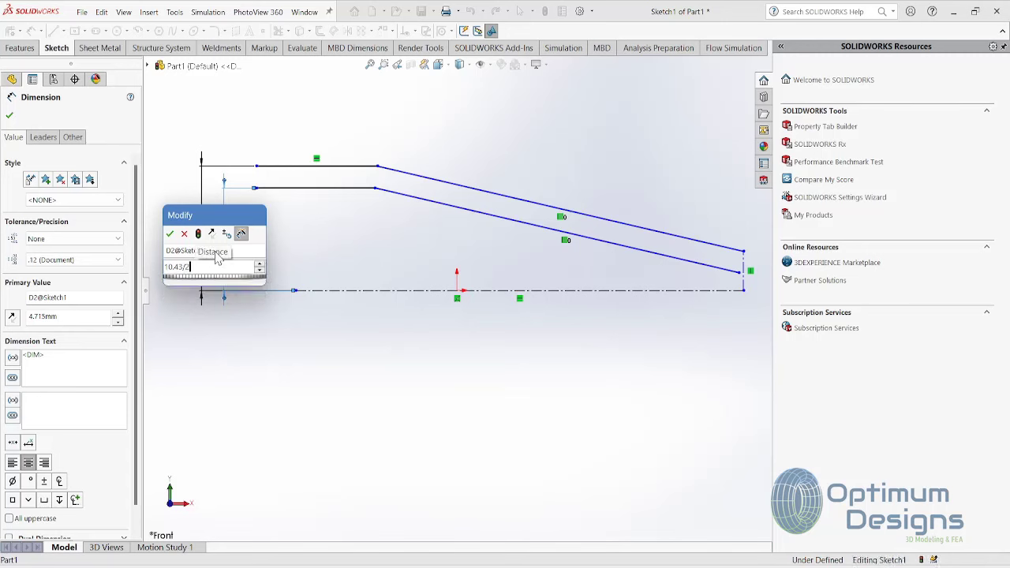
{"action": "key", "text": "Return"}
{"action": "key", "text": "alt+Tab"}
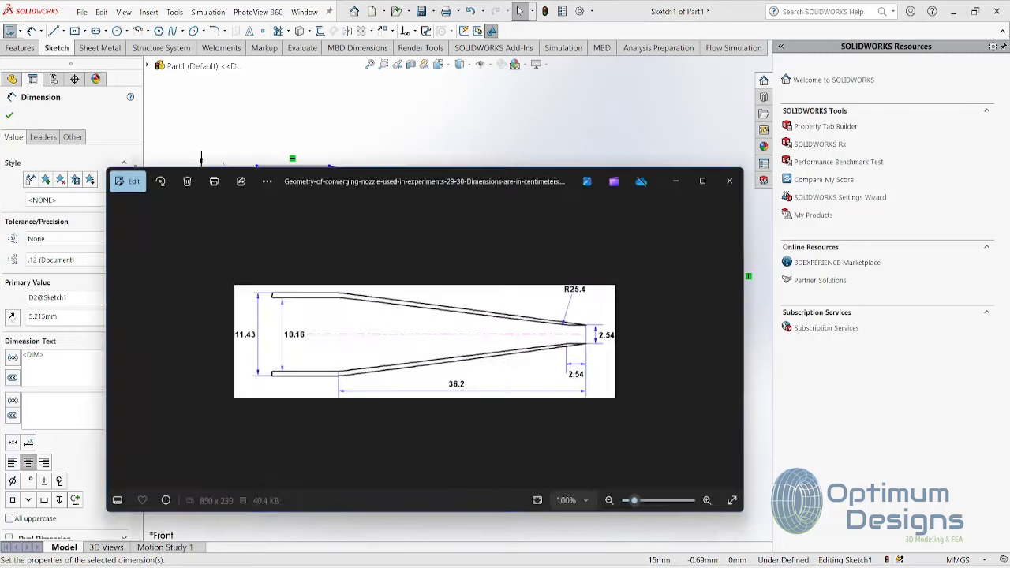
{"action": "key", "text": "alt+Tab"}
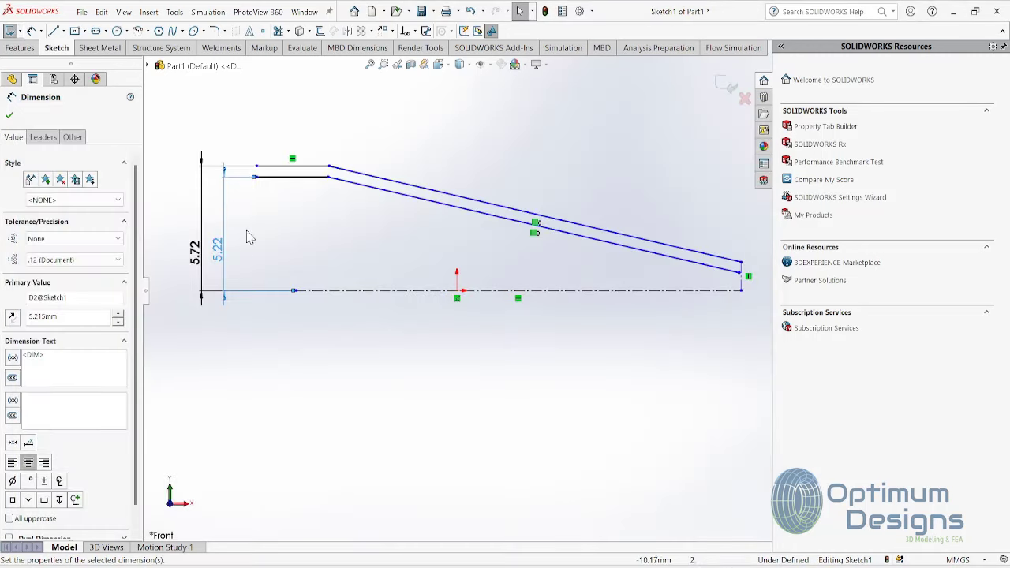
{"action": "double_click", "coordinate": [223, 251]}
{"action": "type", "text": "10.16/2"}
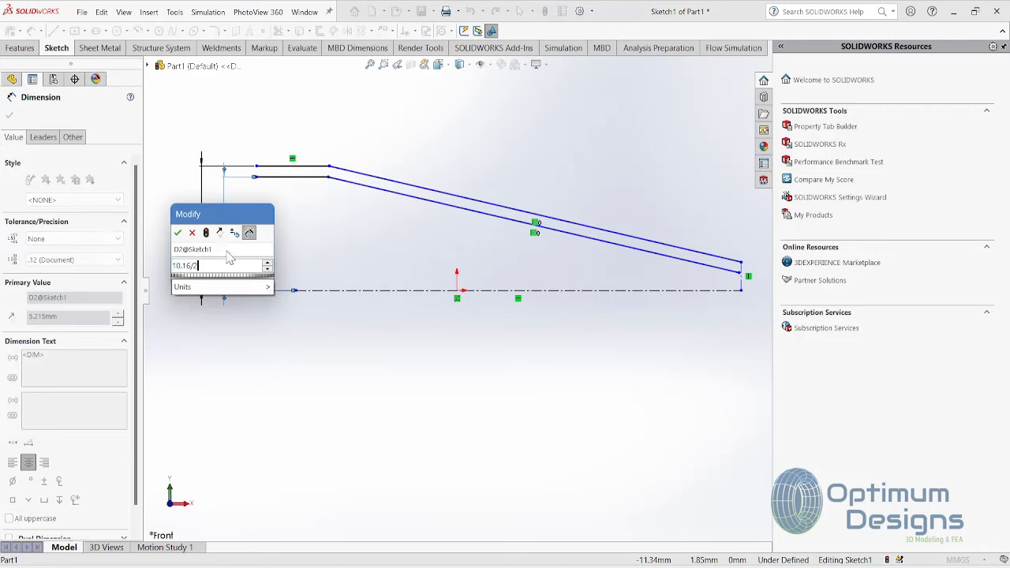
{"action": "key", "text": "Escape"}
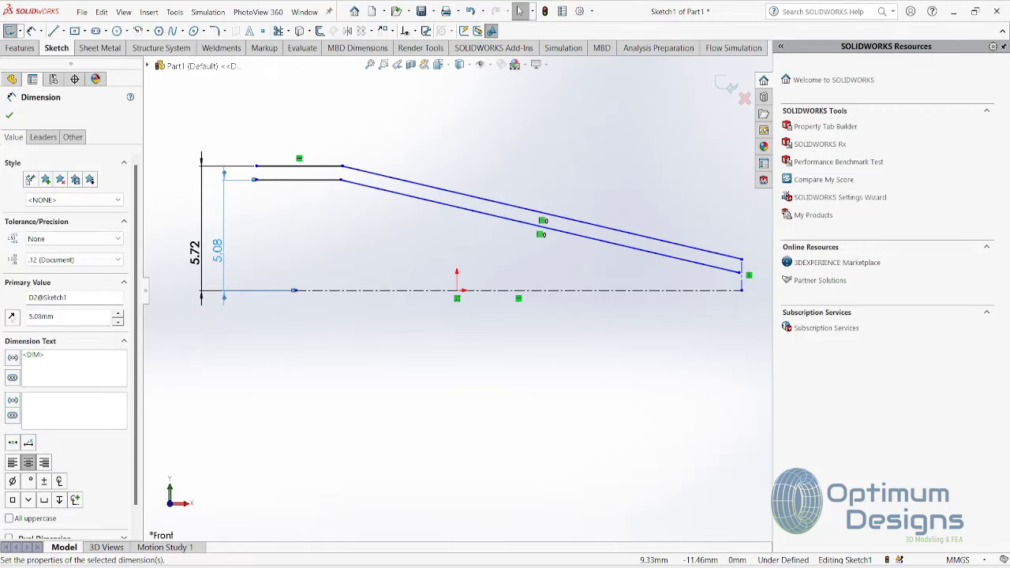
{"action": "key", "text": "alt+Tab"}
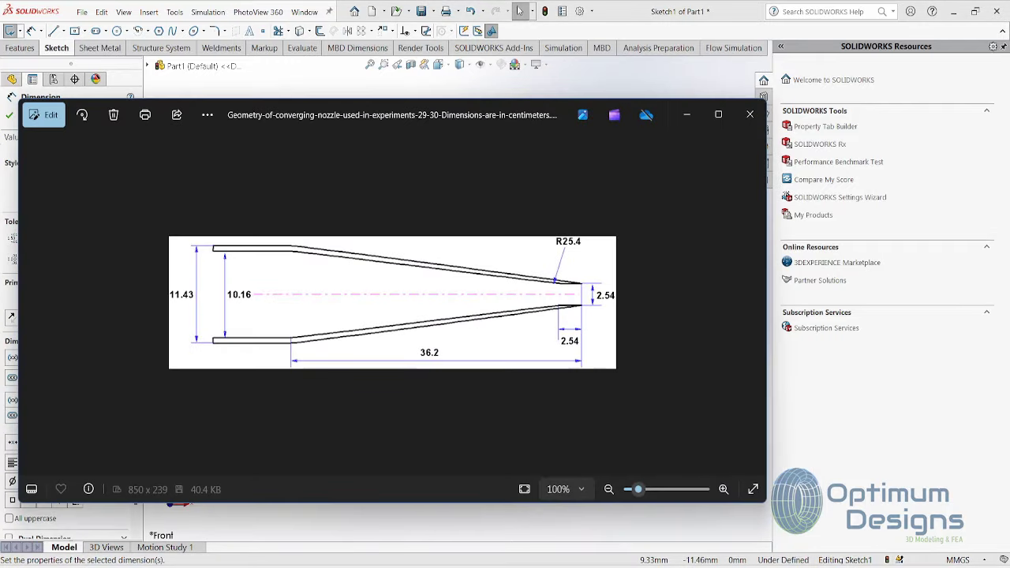
{"action": "key", "text": "alt+Tab"}
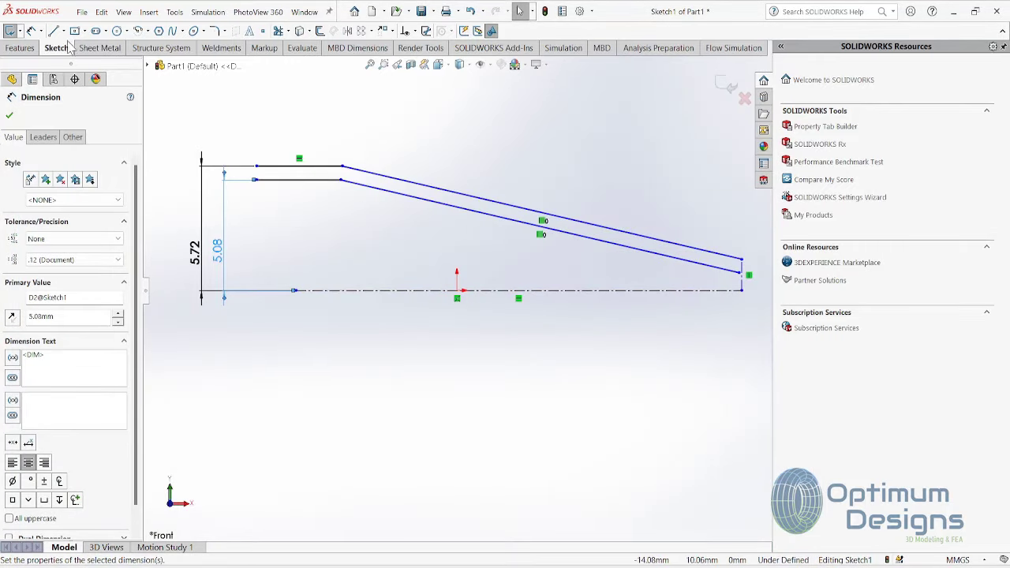
Step: Dimension the straight inlet line to 5.00 mm
{"action": "left_click", "coordinate": [36, 33]}
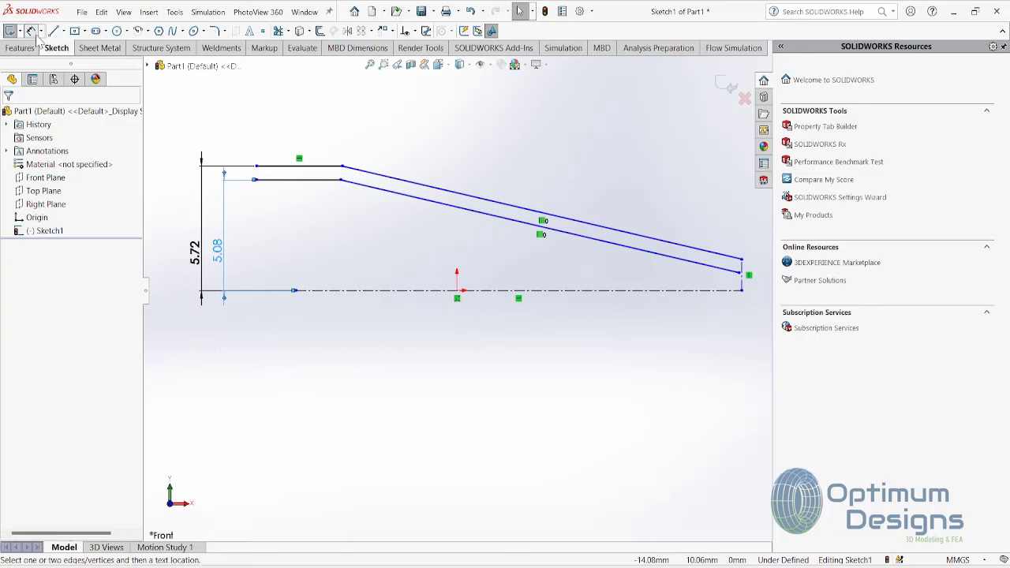
{"action": "left_click", "coordinate": [342, 166]}
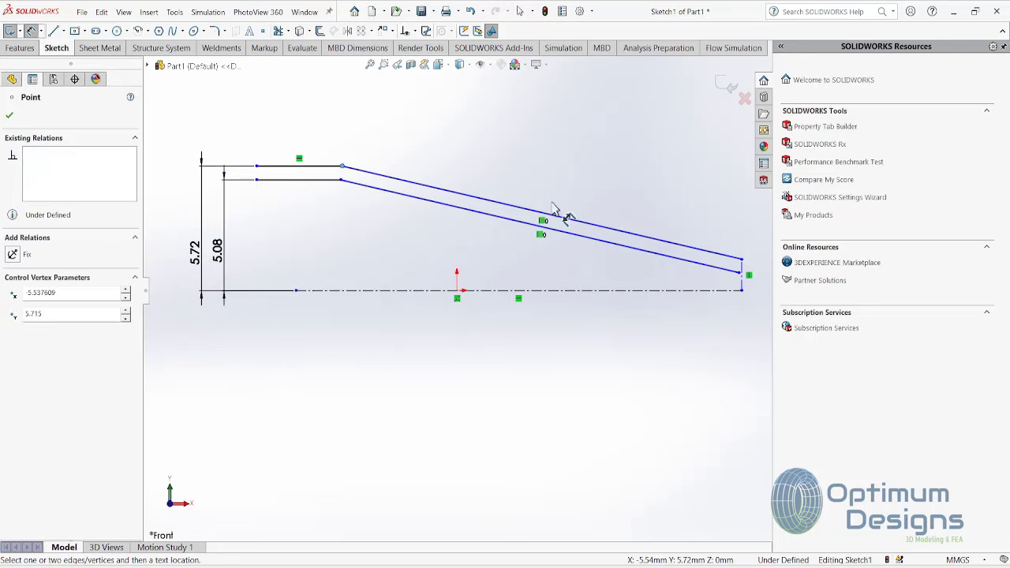
{"action": "left_click", "coordinate": [742, 259]}
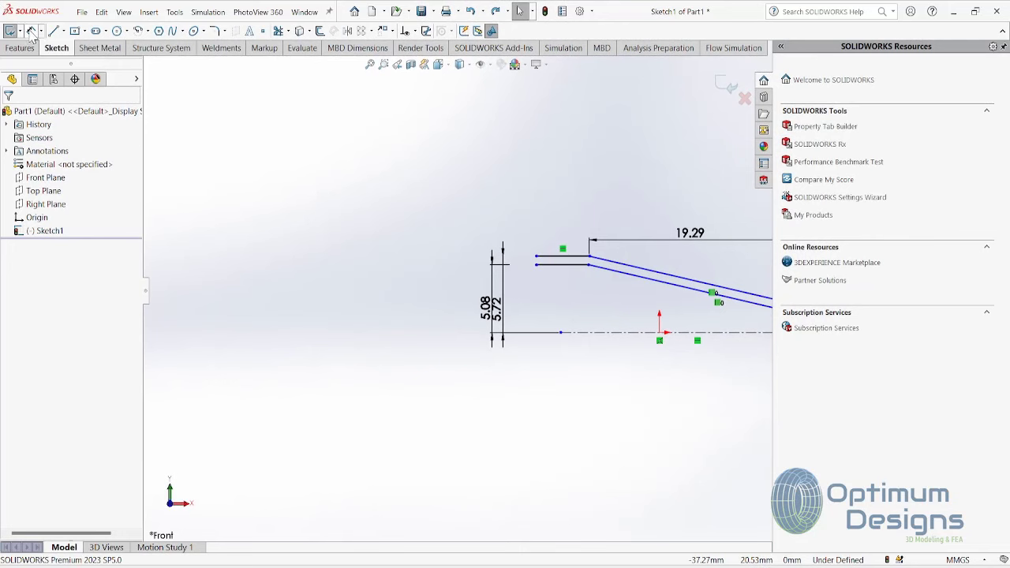
{"action": "left_click", "coordinate": [32, 31]}
{"action": "left_click", "coordinate": [563, 256]}
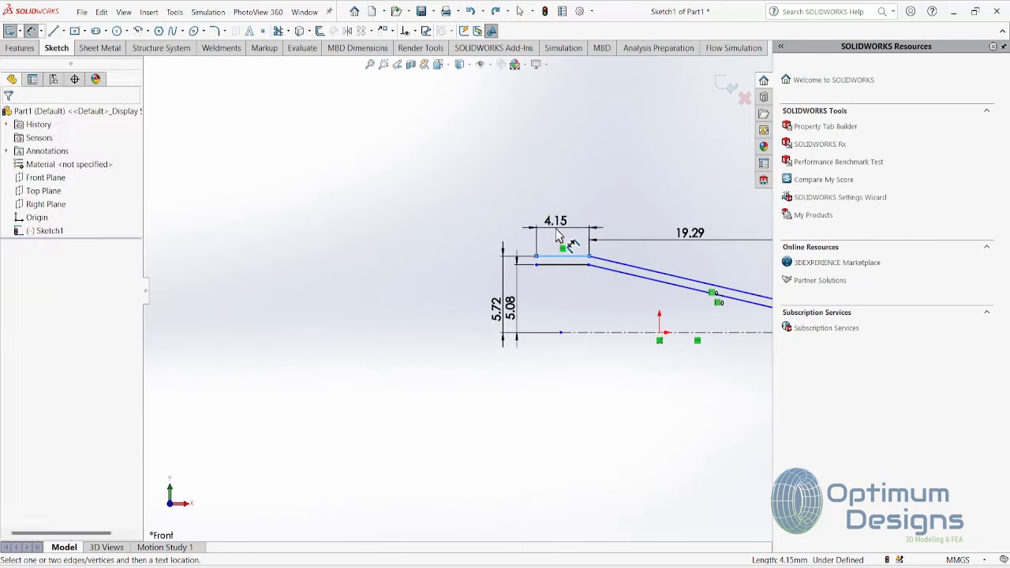
{"action": "left_click", "coordinate": [557, 234]}
{"action": "type", "text": "5249136mm"}
{"action": "key", "text": "Return"}
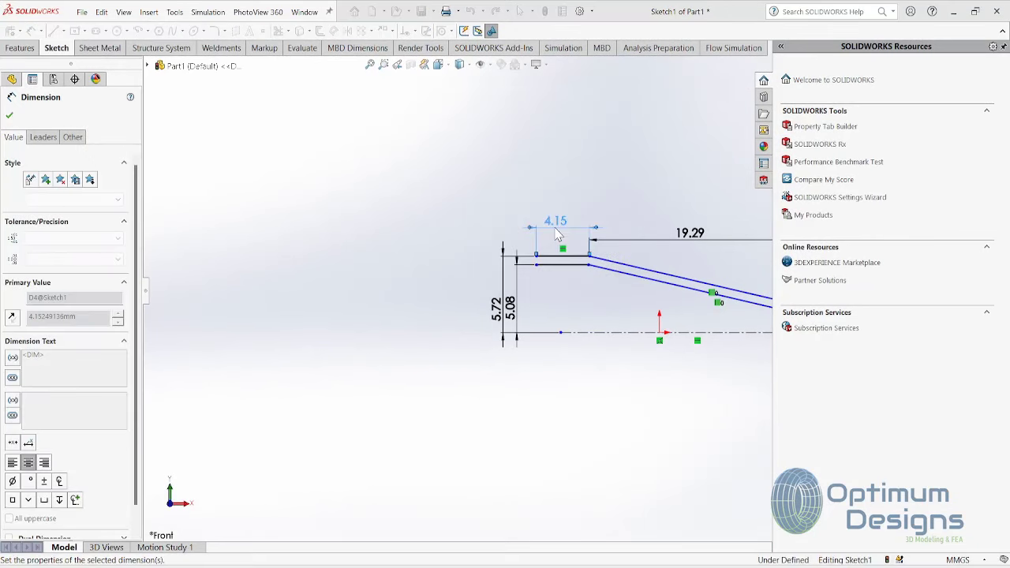
Step: Change the 19.29 converging length to 36.30 mm
{"action": "key", "text": "f"}
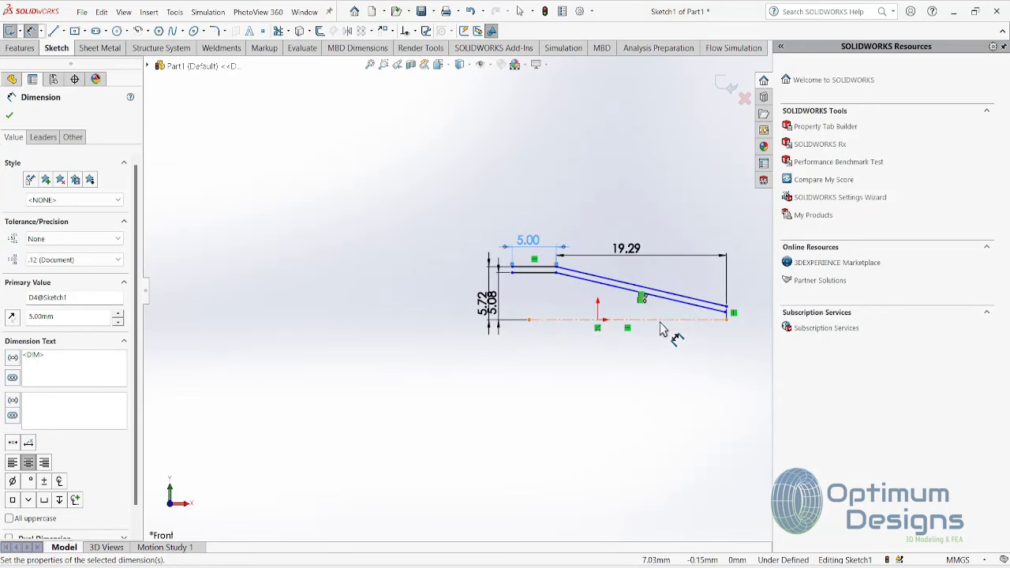
{"action": "double_click", "coordinate": [543, 172]}
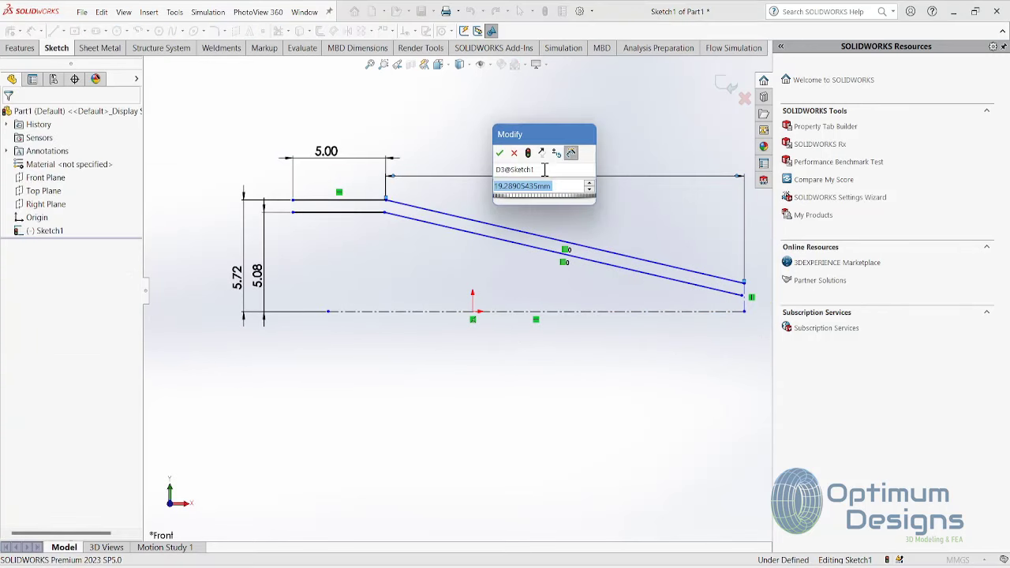
{"action": "type", "text": "36.3"}
{"action": "key", "text": "Return"}
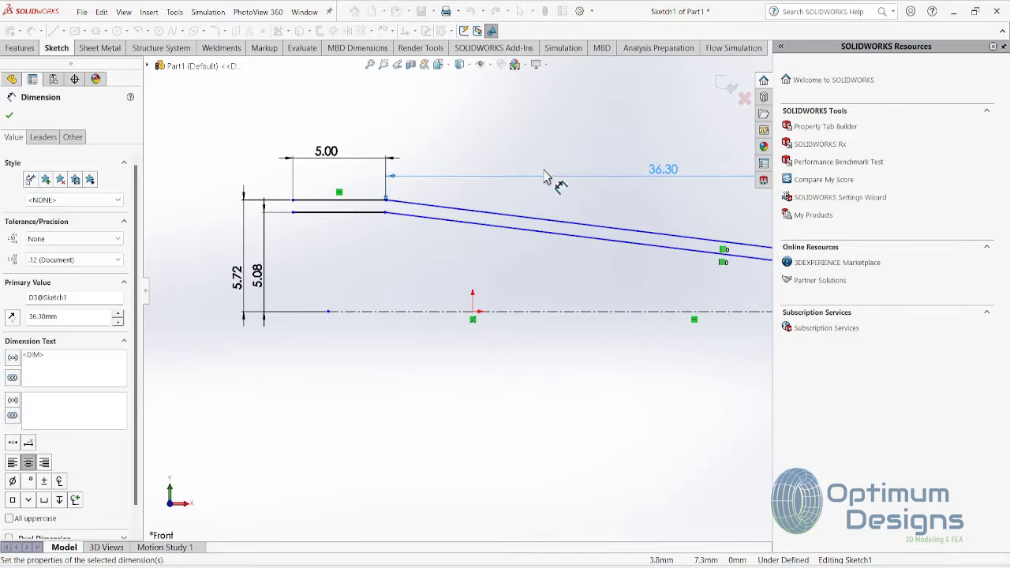
{"action": "key", "text": "alt+Tab"}
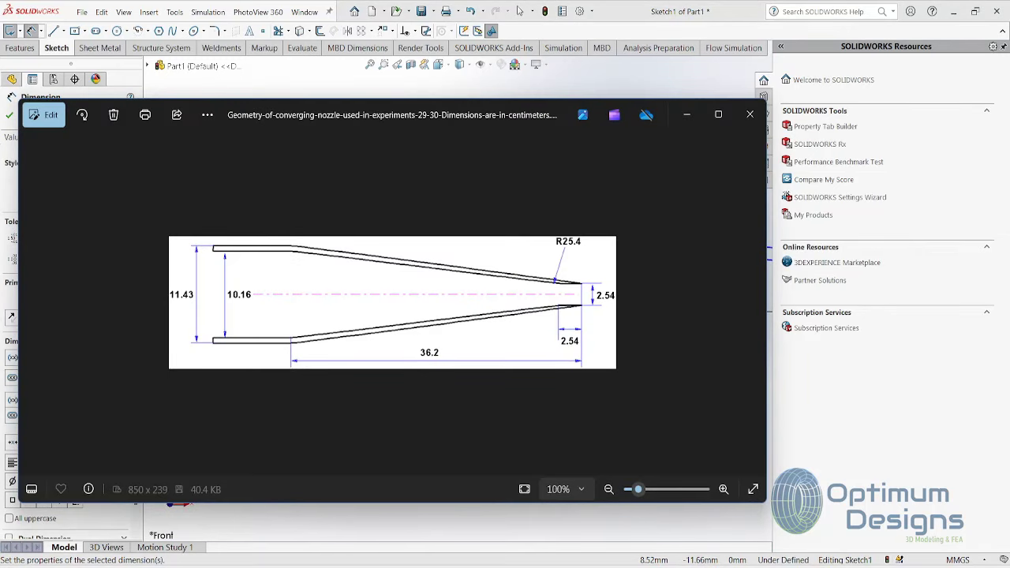
{"action": "key", "text": "alt+Tab"}
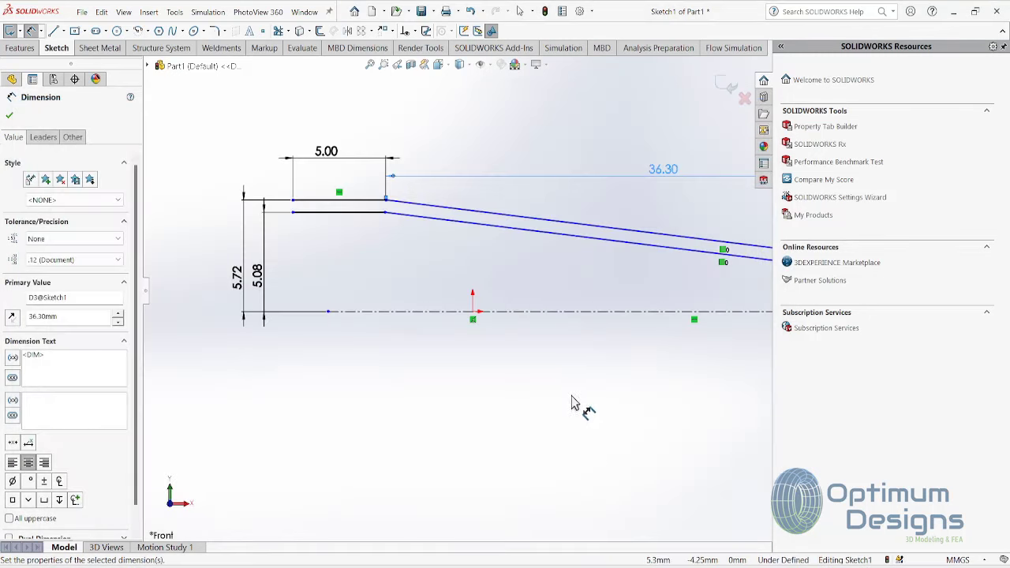
Step: Dimension the tip height 2.54 mm from the wall endpoint to the centreline
{"action": "scroll", "coordinate": [575, 406], "scroll_direction": "up", "scroll_amount": 2}
{"action": "scroll", "coordinate": [609, 423], "scroll_direction": "up", "scroll_amount": 2}
{"action": "scroll", "coordinate": [468, 289], "scroll_direction": "down", "scroll_amount": 5}
{"action": "scroll", "coordinate": [468, 289], "scroll_direction": "down", "scroll_amount": 5}
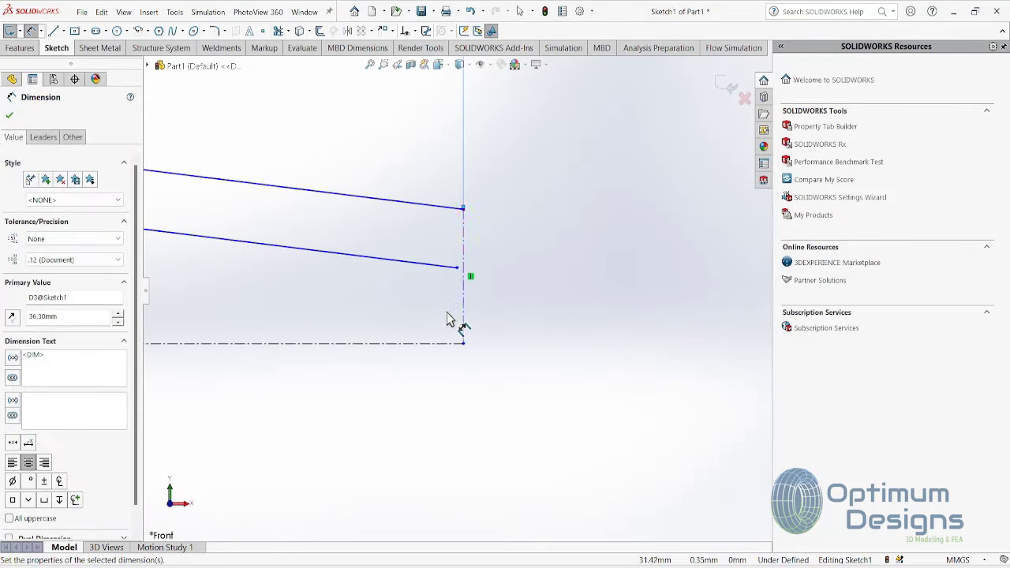
{"action": "left_click", "coordinate": [464, 209]}
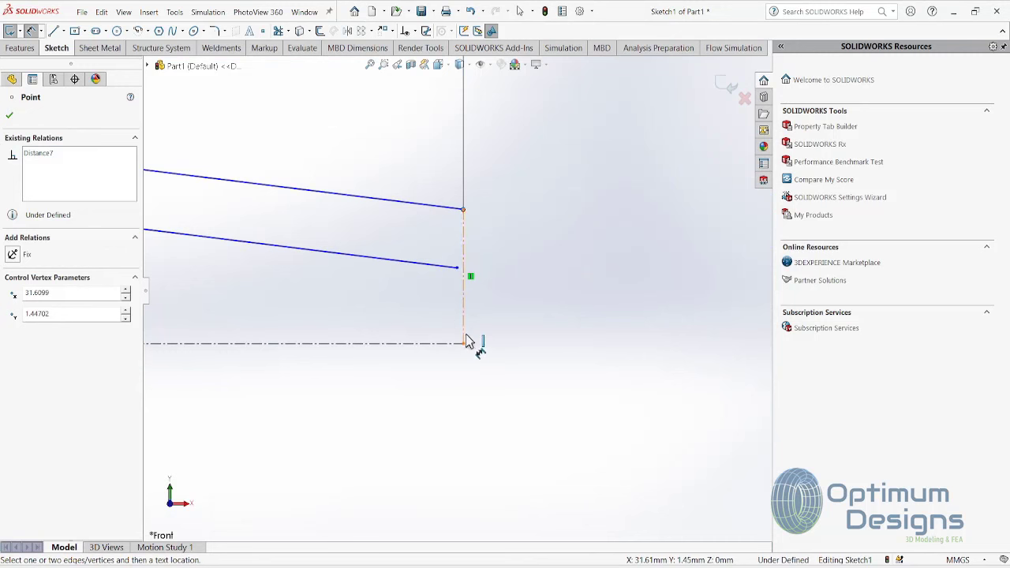
{"action": "left_click", "coordinate": [463, 343]}
{"action": "left_click", "coordinate": [555, 314]}
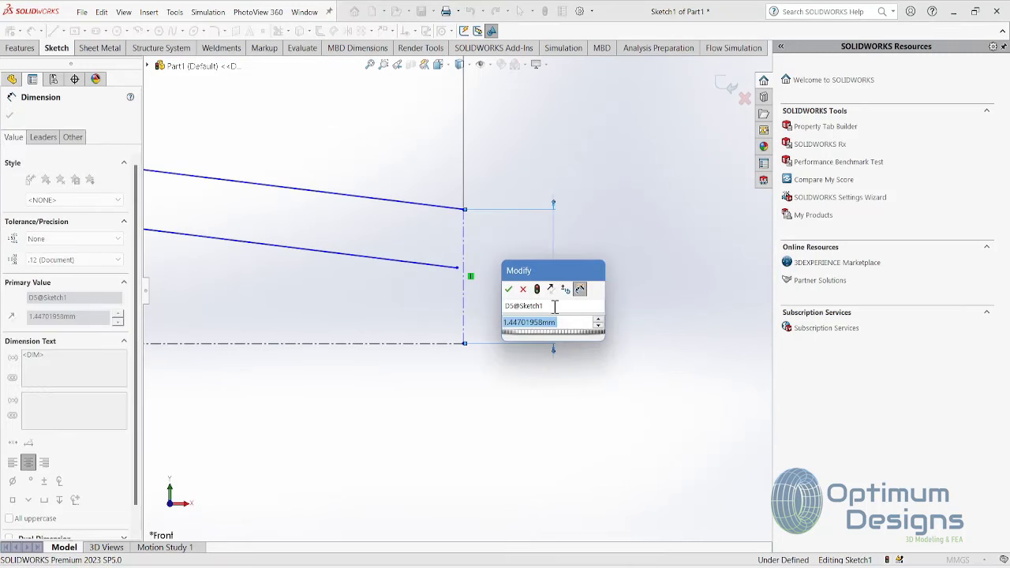
{"action": "type", "text": "2.54"}
{"action": "key", "text": "Return"}
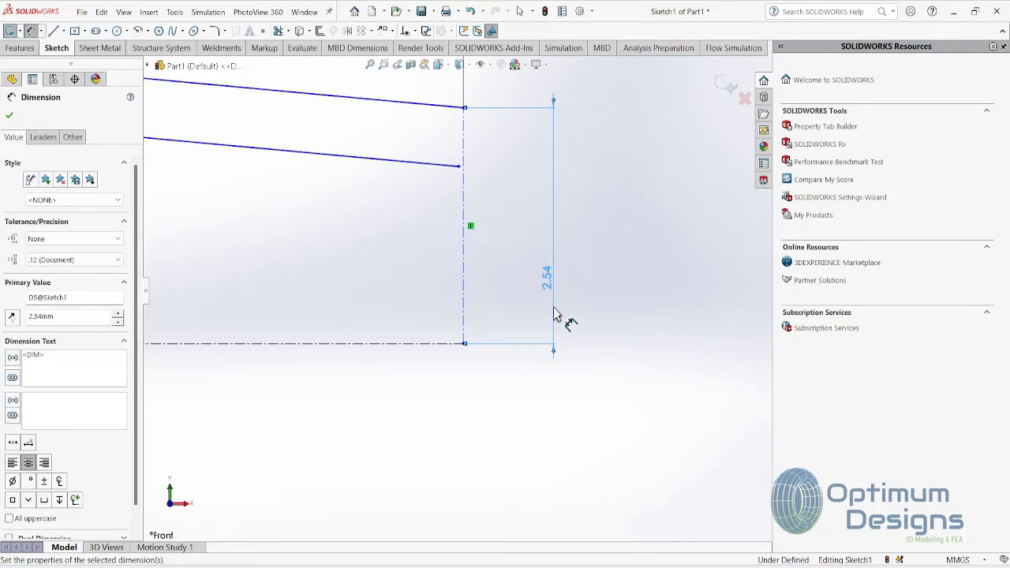
{"action": "scroll", "coordinate": [562, 319], "scroll_direction": "up", "scroll_amount": 2}
{"action": "scroll", "coordinate": [383, 295], "scroll_direction": "up", "scroll_amount": 3}
{"action": "scroll", "coordinate": [314, 290], "scroll_direction": "up", "scroll_amount": 2}
{"action": "scroll", "coordinate": [314, 290], "scroll_direction": "down", "scroll_amount": 1}
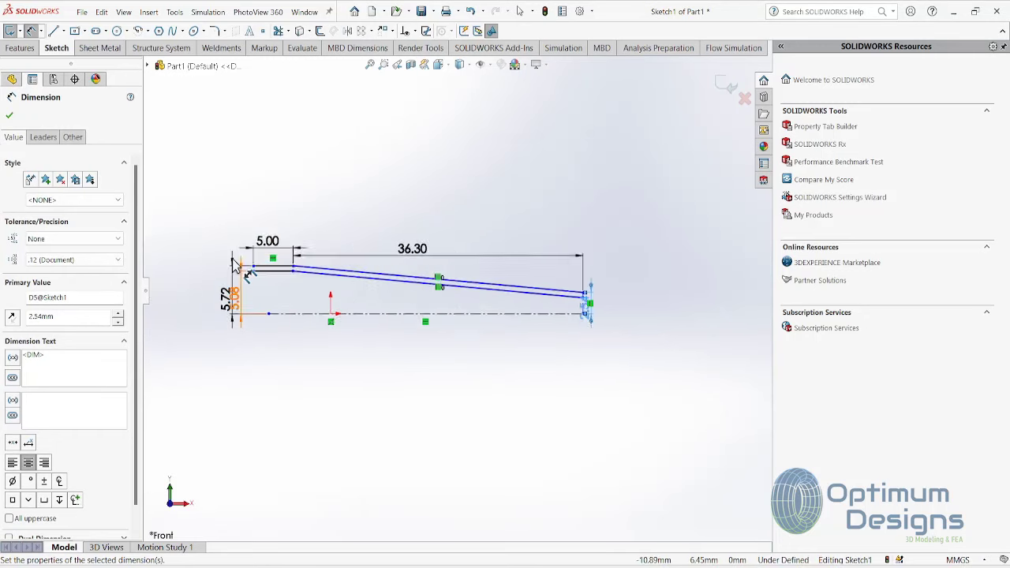
{"action": "scroll", "coordinate": [339, 312], "scroll_direction": "down", "scroll_amount": 2}
{"action": "scroll", "coordinate": [402, 328], "scroll_direction": "down", "scroll_amount": 1}
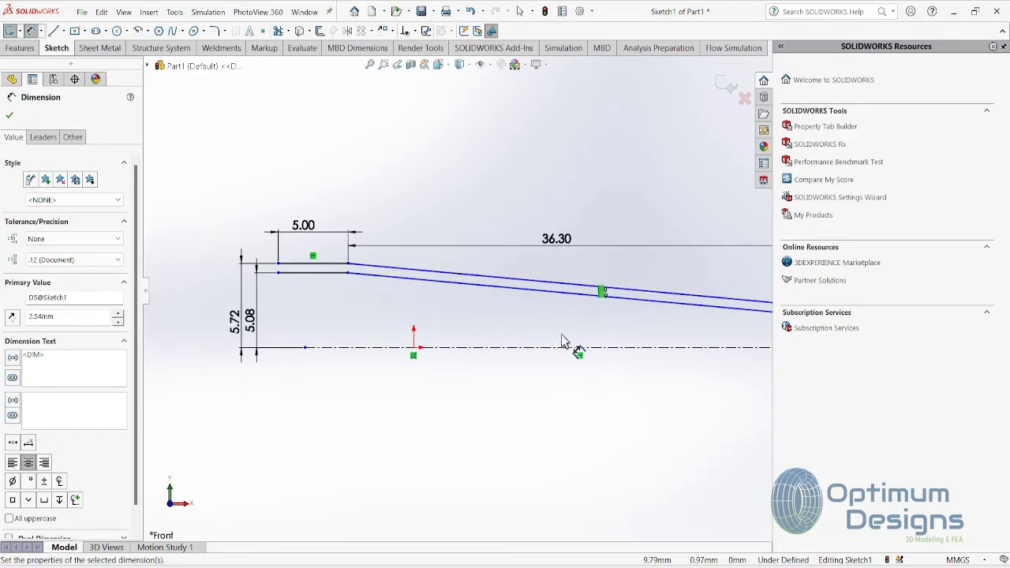
Step: Delete the lower sloped wall line
{"action": "key", "text": "Escape"}
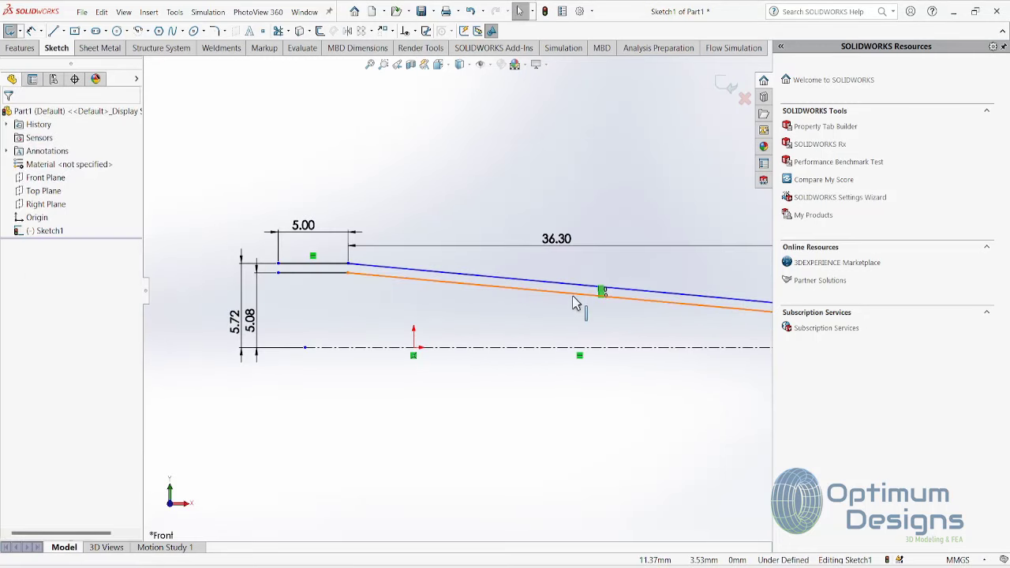
{"action": "left_click", "coordinate": [572, 295]}
{"action": "key", "text": "Delete"}
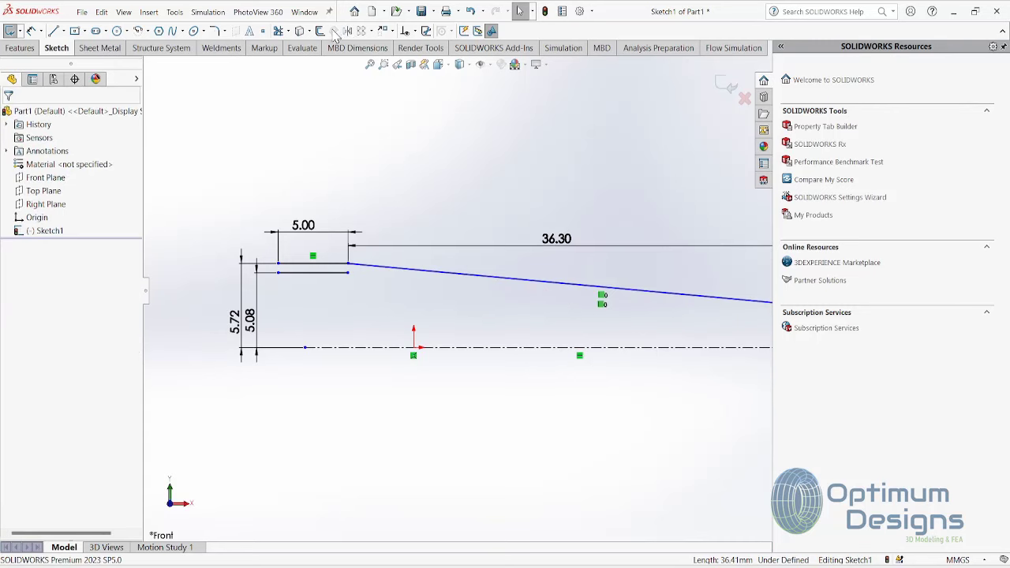
Step: Offset the upper sloped line inward by 5.72−5.08 (0.64 mm)
{"action": "left_click", "coordinate": [320, 32]}
{"action": "left_click", "coordinate": [421, 273]}
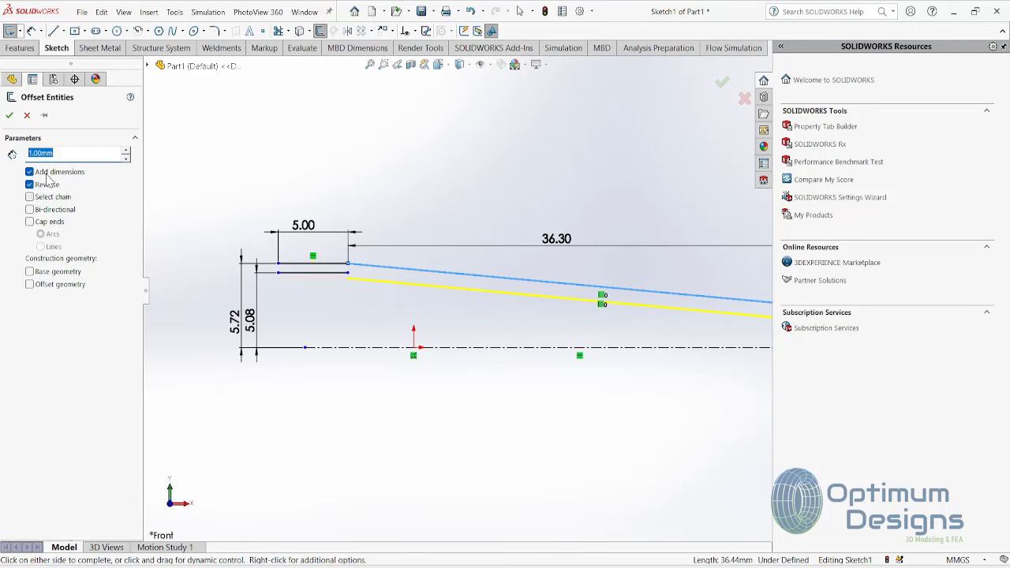
{"action": "type", "text": ".08"}
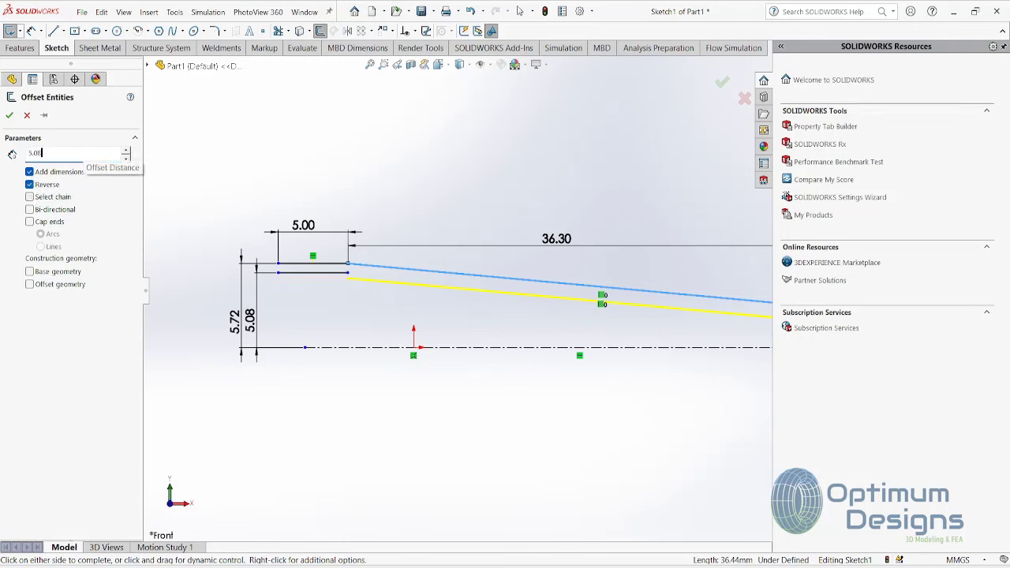
{"action": "key", "text": "Return"}
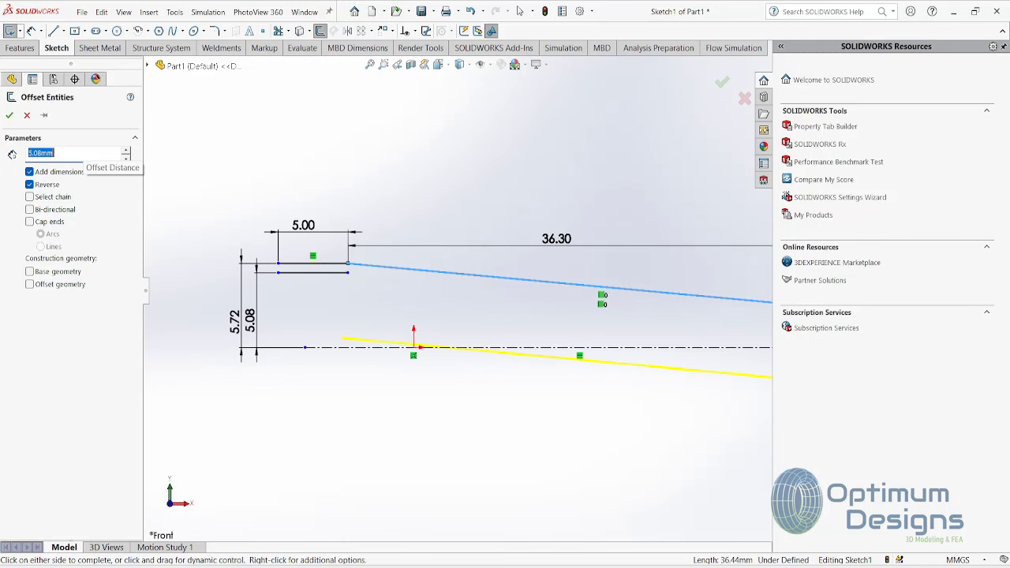
{"action": "left_click", "coordinate": [30, 153]}
{"action": "type", "text": "5.72-"}
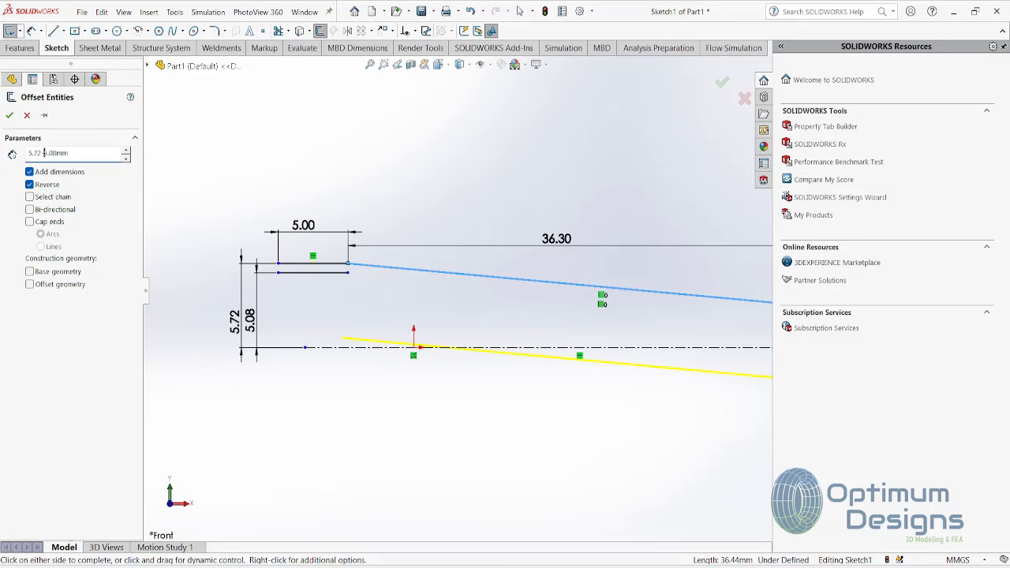
{"action": "key", "text": "Return"}
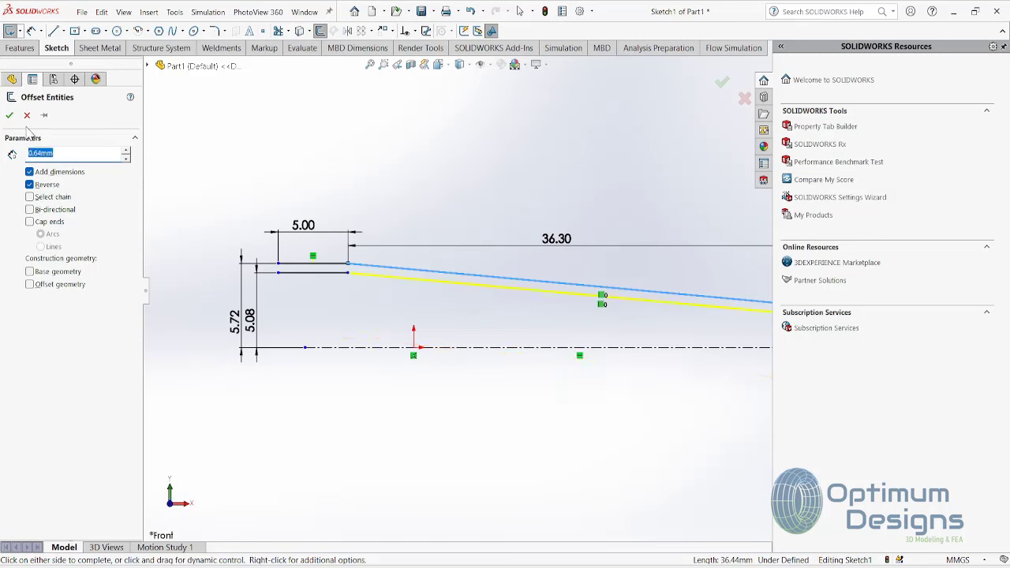
{"action": "left_click", "coordinate": [10, 116]}
Step: Place the 2.54 mm outlet-end dimension, comparing against the reference drawing
{"action": "key", "text": "f"}
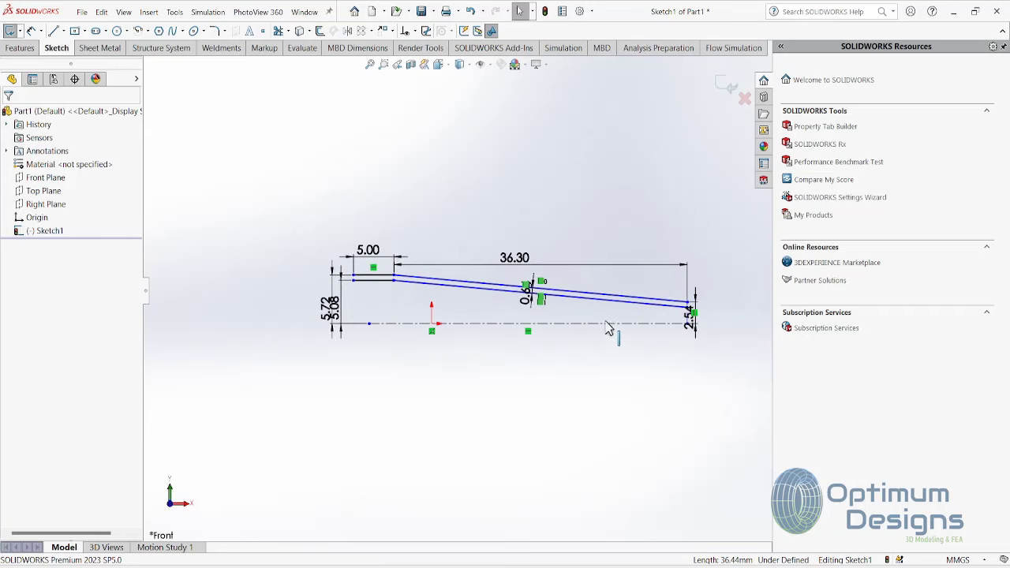
{"action": "scroll", "coordinate": [614, 328], "scroll_direction": "down", "scroll_amount": 2}
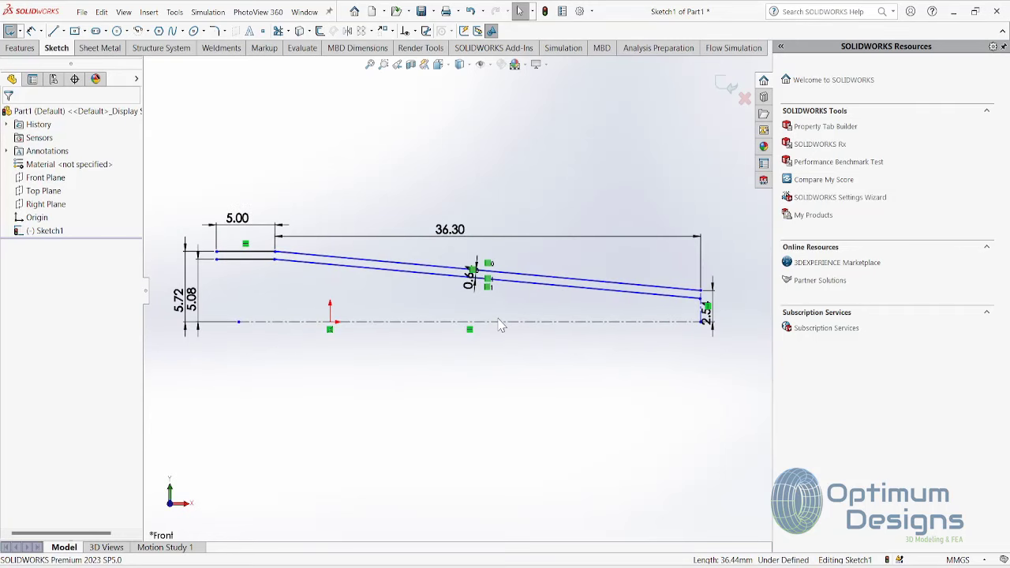
{"action": "key", "text": "alt+Tab"}
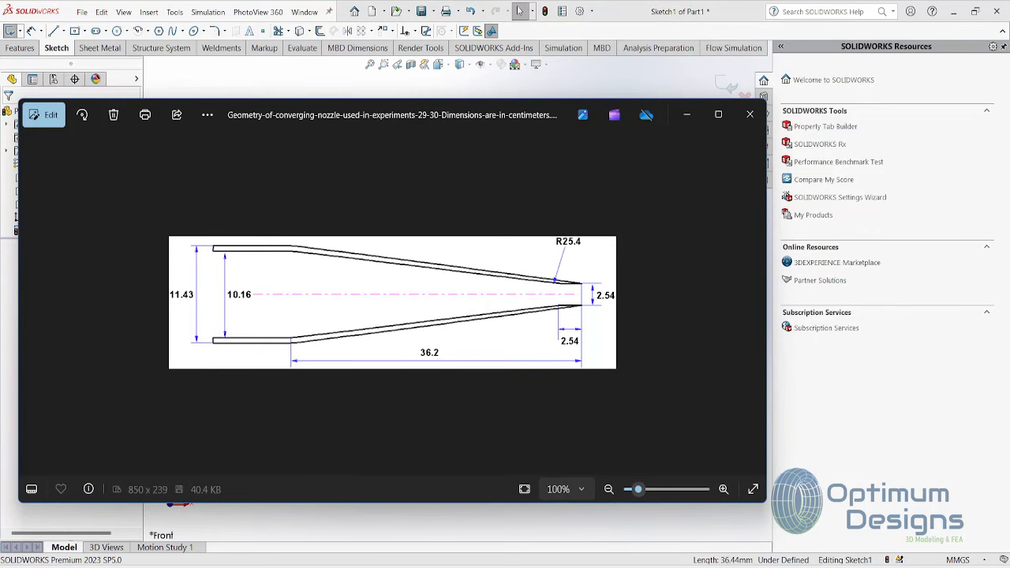
{"action": "key", "text": "alt+Tab"}
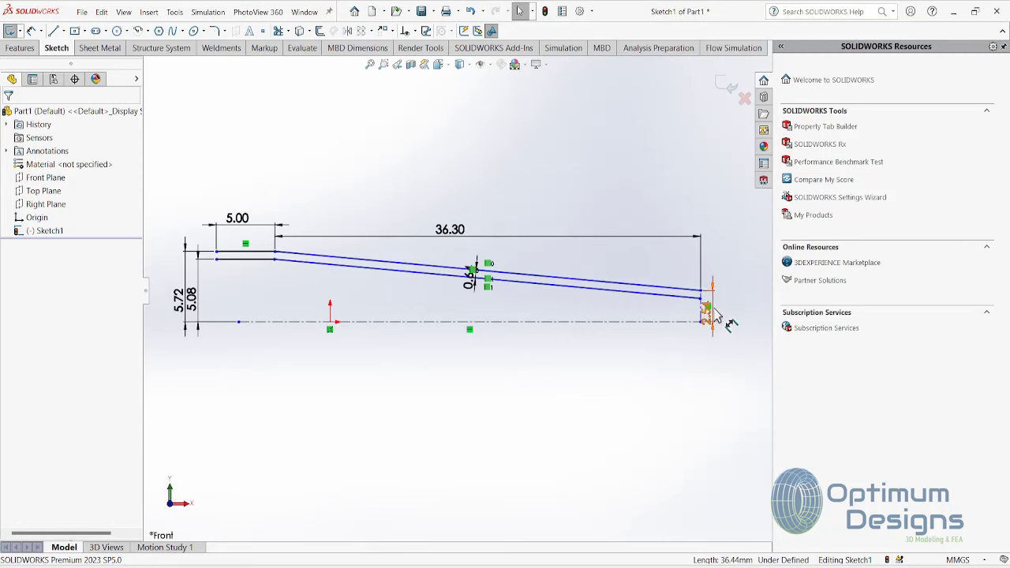
{"action": "left_click", "coordinate": [715, 316]}
{"action": "left_click", "coordinate": [742, 513]}
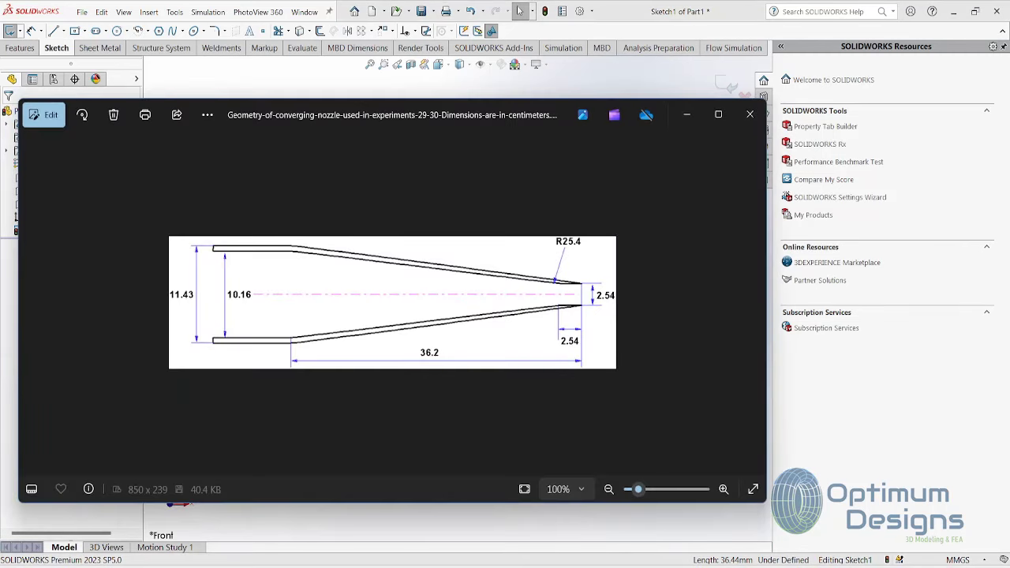
{"action": "key", "text": "alt+Tab"}
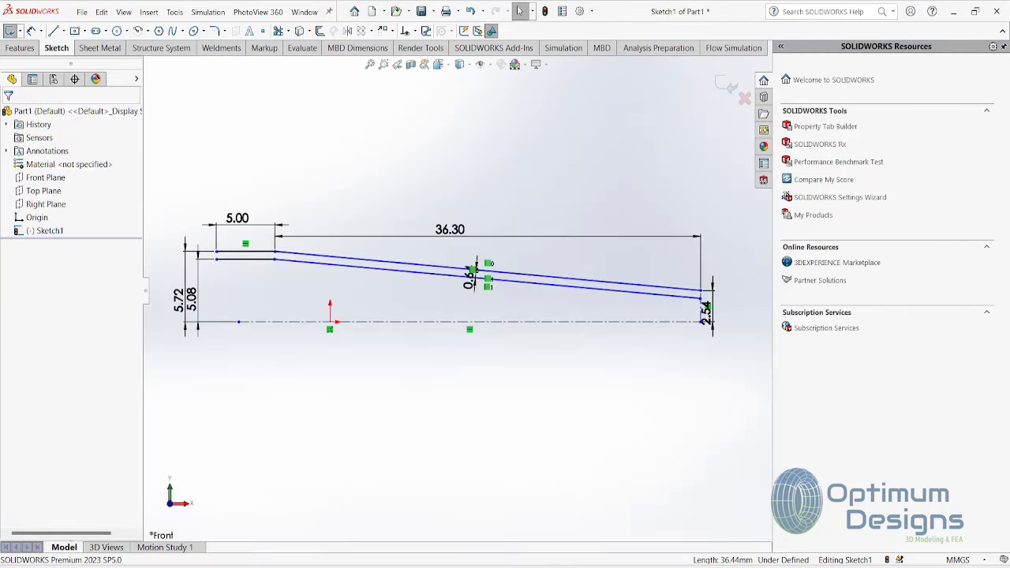
{"action": "left_click", "coordinate": [52, 30]}
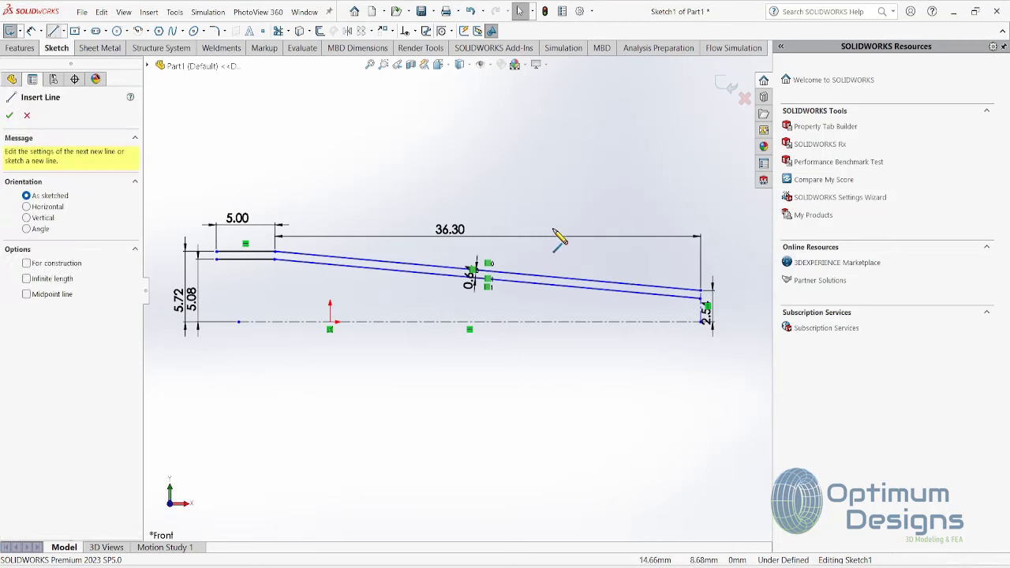
Step: Draw a horizontal outlet lip leftward from the outlet endpoint
{"action": "left_click", "coordinate": [701, 297]}
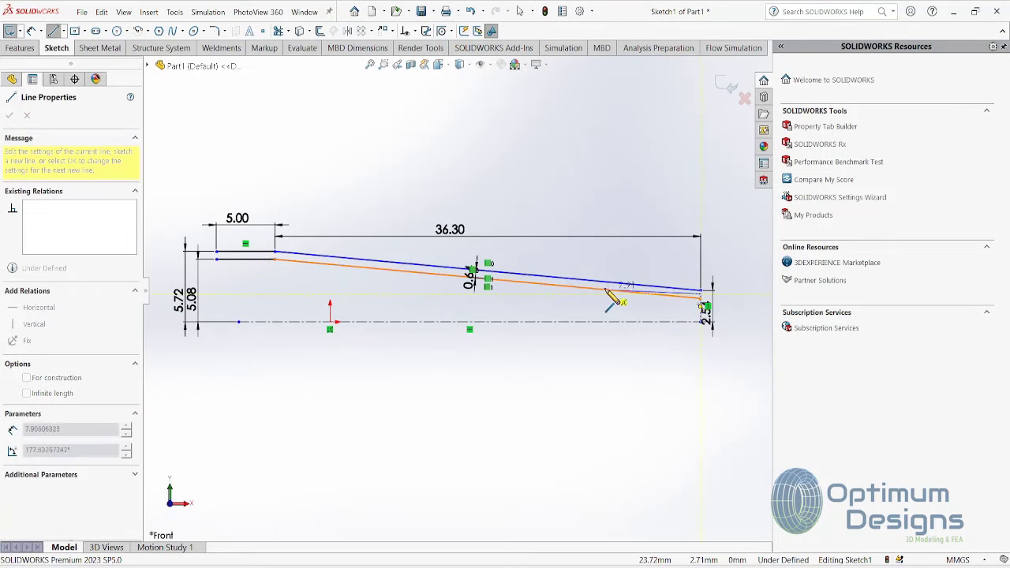
{"action": "left_click", "coordinate": [502, 291]}
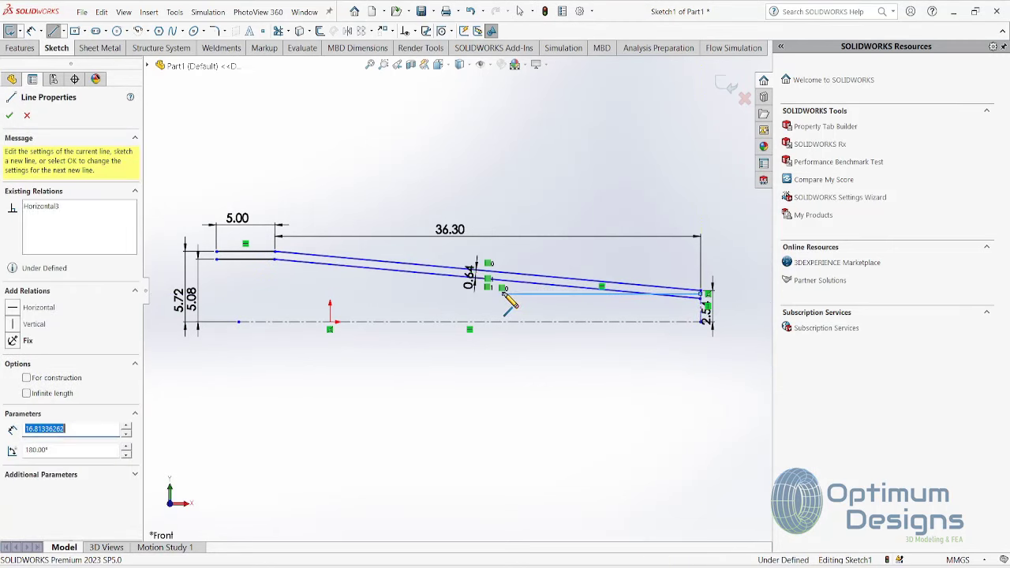
{"action": "key", "text": "Escape"}
Step: Trim the overlapping lines back to a clean corner, undoing a wrong trim
{"action": "left_click", "coordinate": [278, 30]}
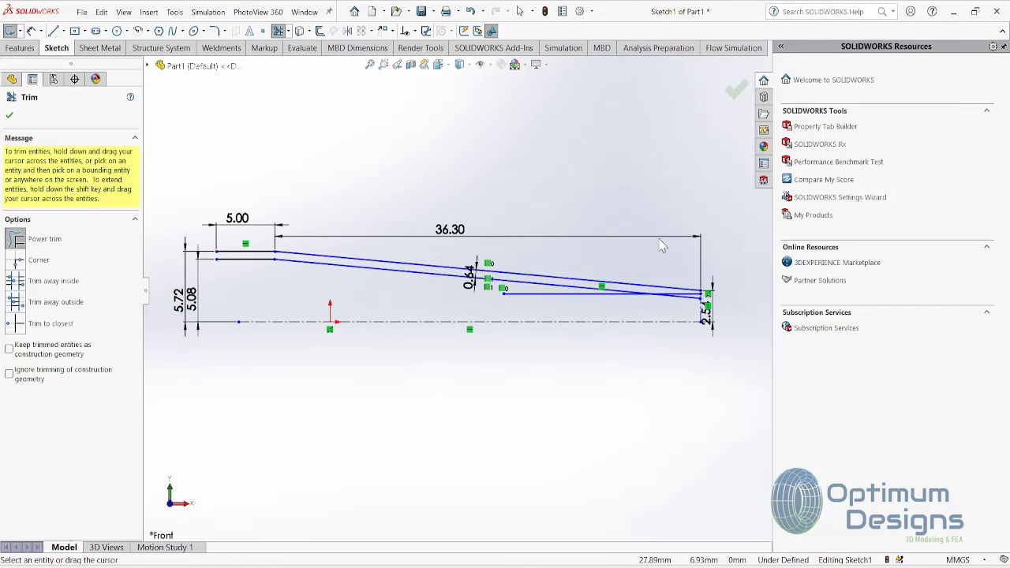
{"action": "scroll", "coordinate": [699, 308], "scroll_direction": "up", "scroll_amount": 3}
{"action": "left_click_drag", "start_coordinate": [672, 335], "coordinate": [677, 324]}
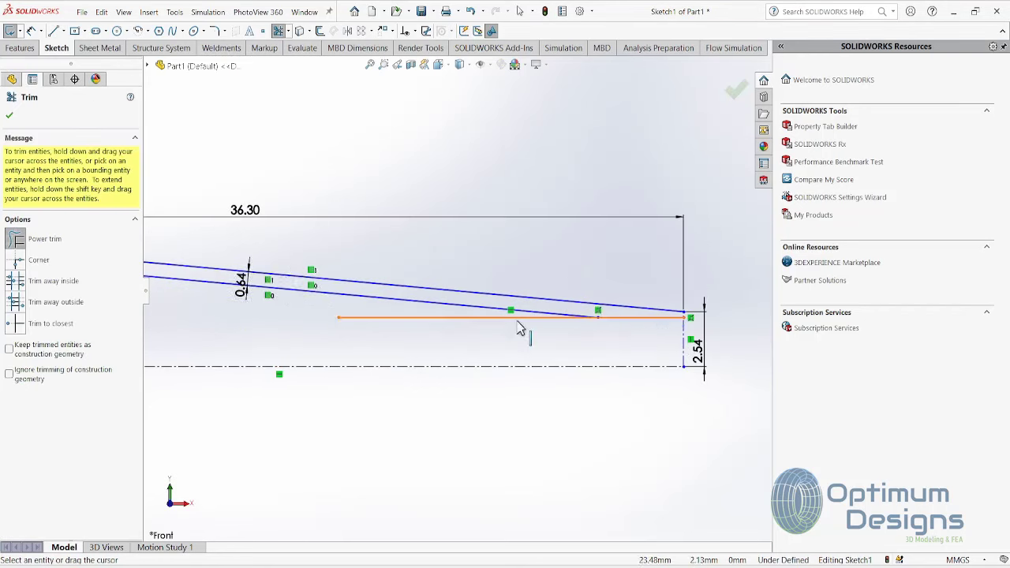
{"action": "left_click_drag", "start_coordinate": [505, 322], "coordinate": [496, 333]}
{"action": "key", "text": "Escape"}
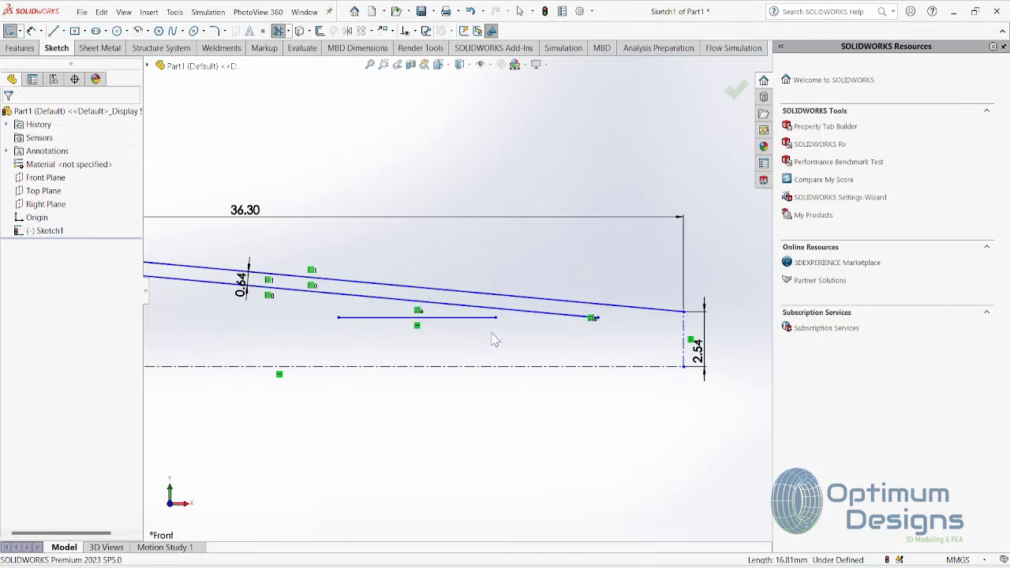
{"action": "key", "text": "ctrl+z"}
{"action": "left_click", "coordinate": [279, 32]}
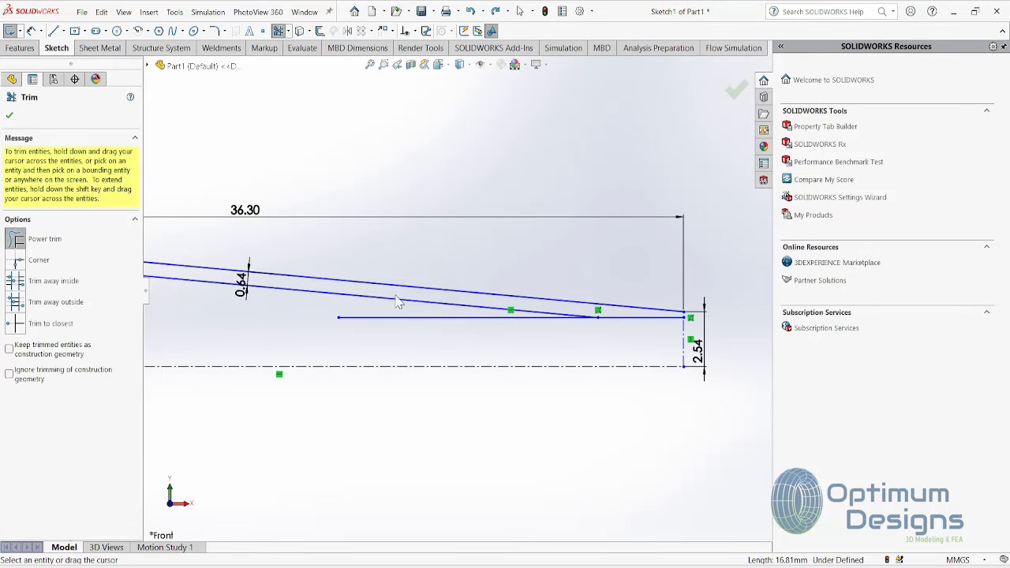
{"action": "left_click_drag", "start_coordinate": [391, 323], "coordinate": [393, 312]}
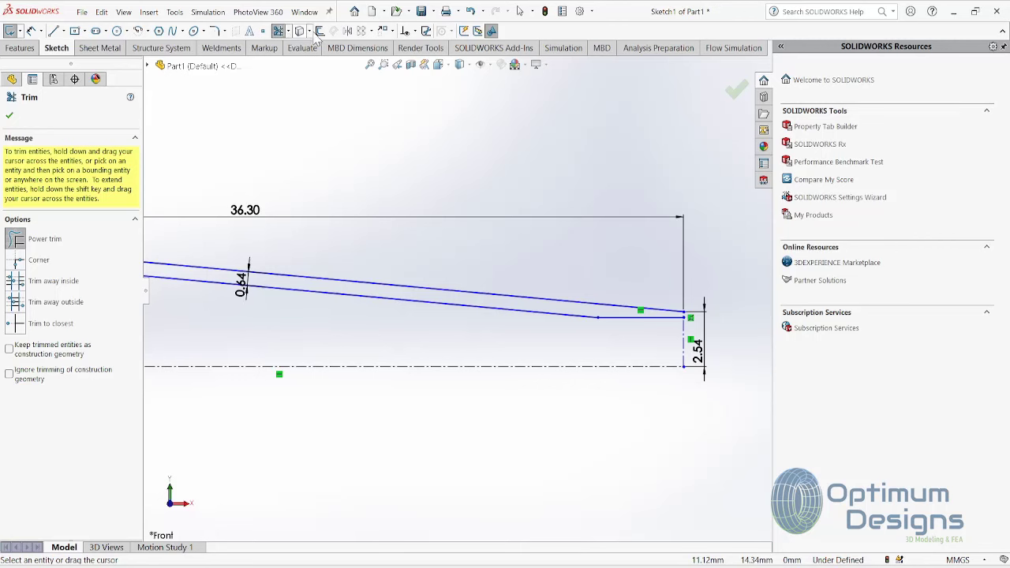
{"action": "left_click", "coordinate": [214, 31]}
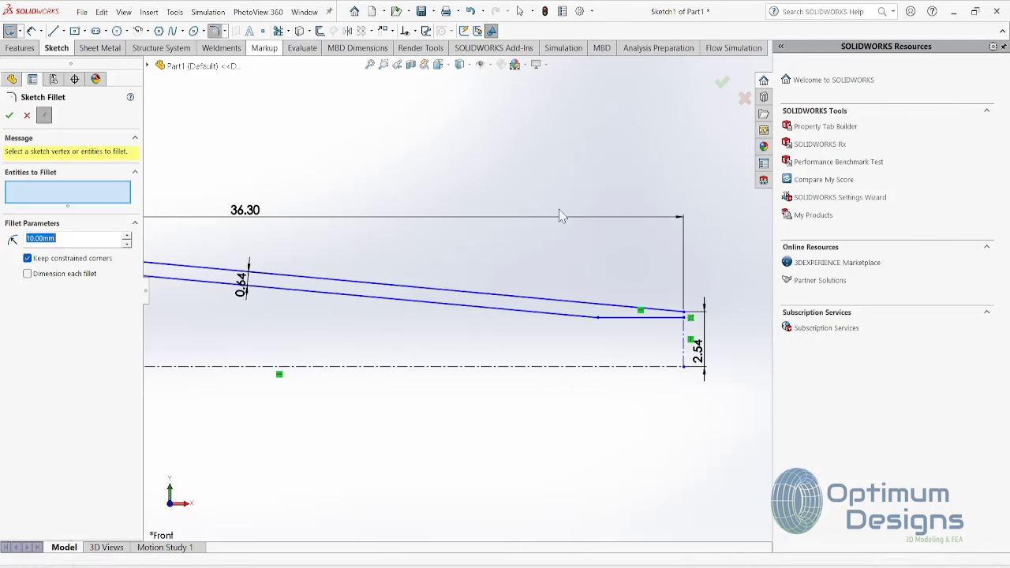
Step: Round the taper-to-lip corner with a 25.20 mm fillet, replacing the initial 10 mm one
{"action": "left_click", "coordinate": [600, 318]}
{"action": "key", "text": "alt+Tab"}
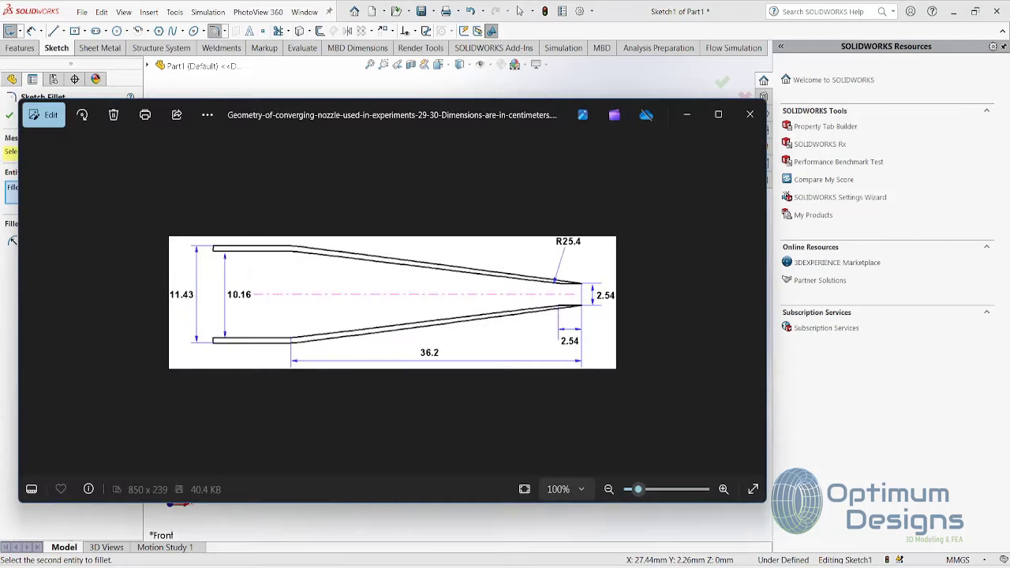
{"action": "key", "text": "alt+Tab"}
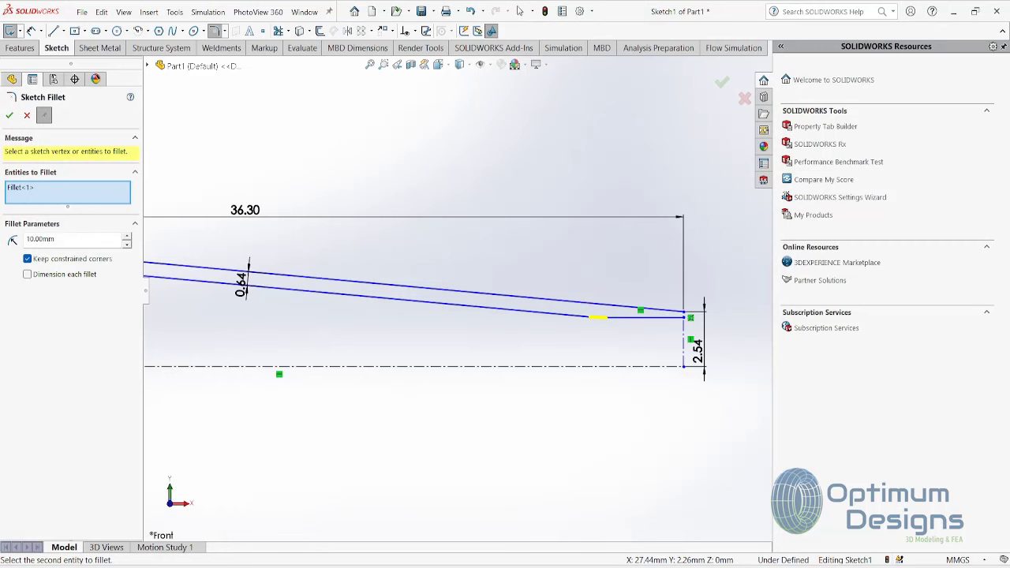
{"action": "left_click", "coordinate": [598, 317]}
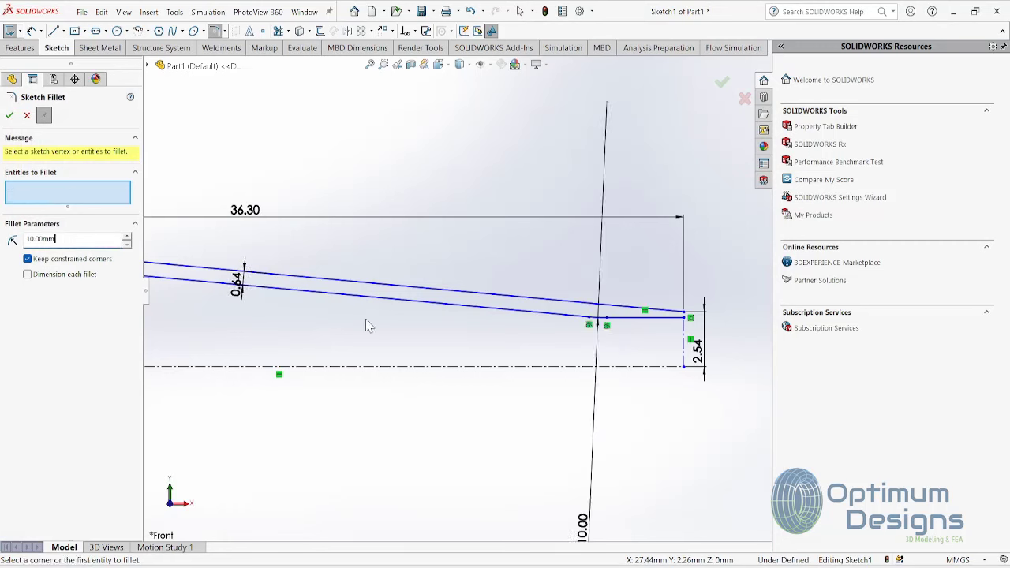
{"action": "key", "text": "ctrl+z"}
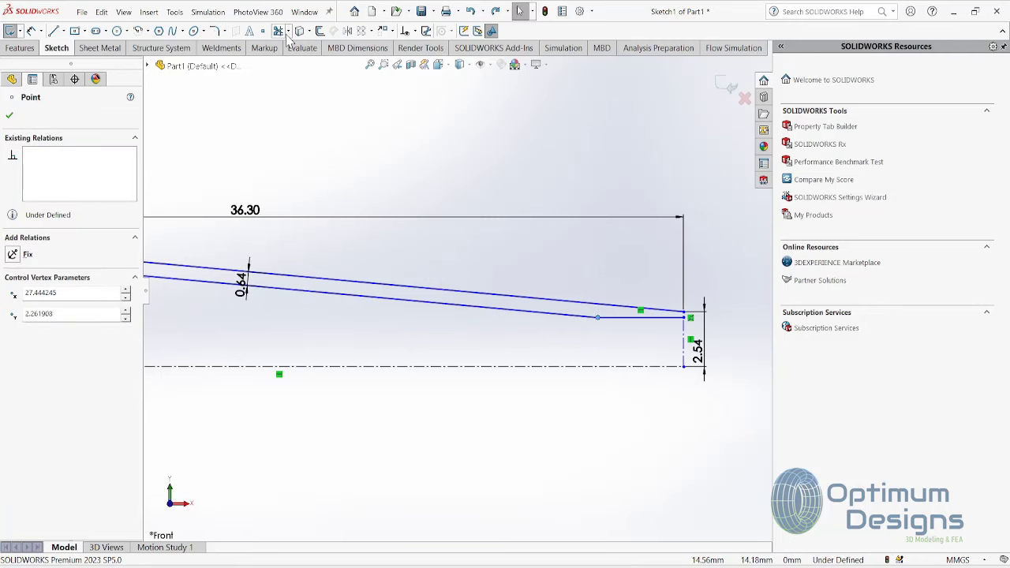
{"action": "left_click", "coordinate": [214, 31]}
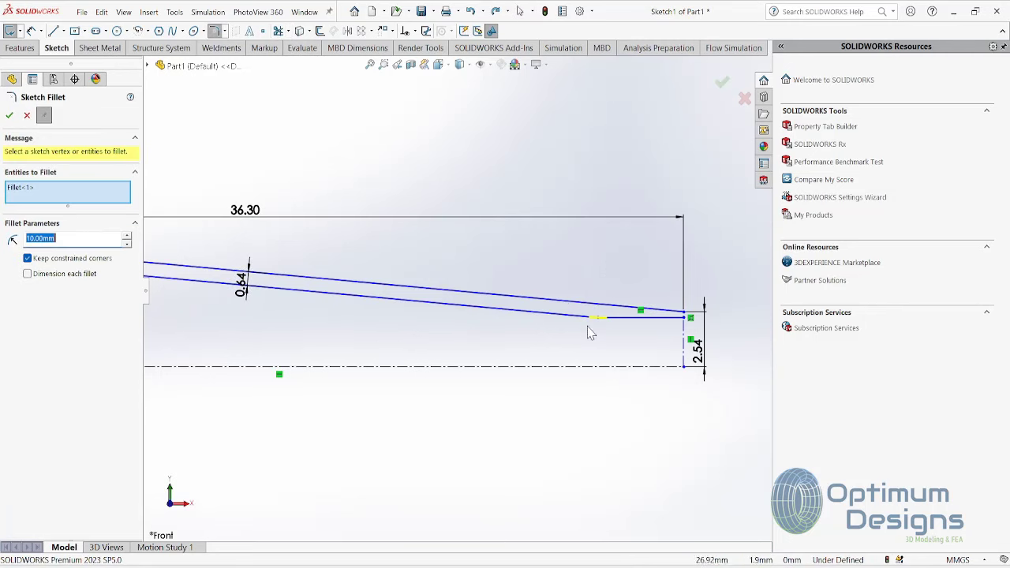
{"action": "left_click_drag", "start_coordinate": [93, 239], "coordinate": [3, 276]}
{"action": "type", "text": "3"}
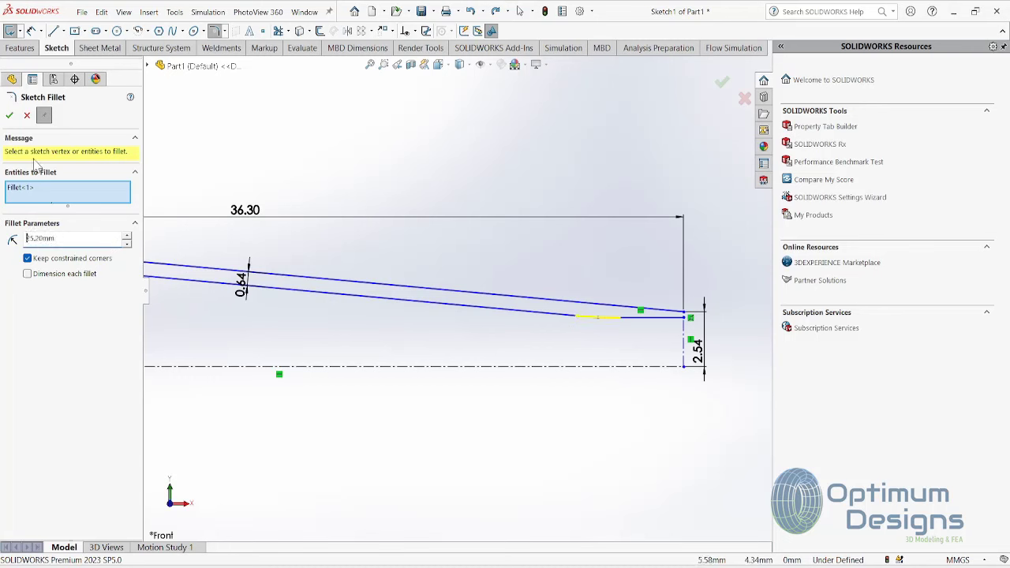
{"action": "left_click", "coordinate": [10, 116]}
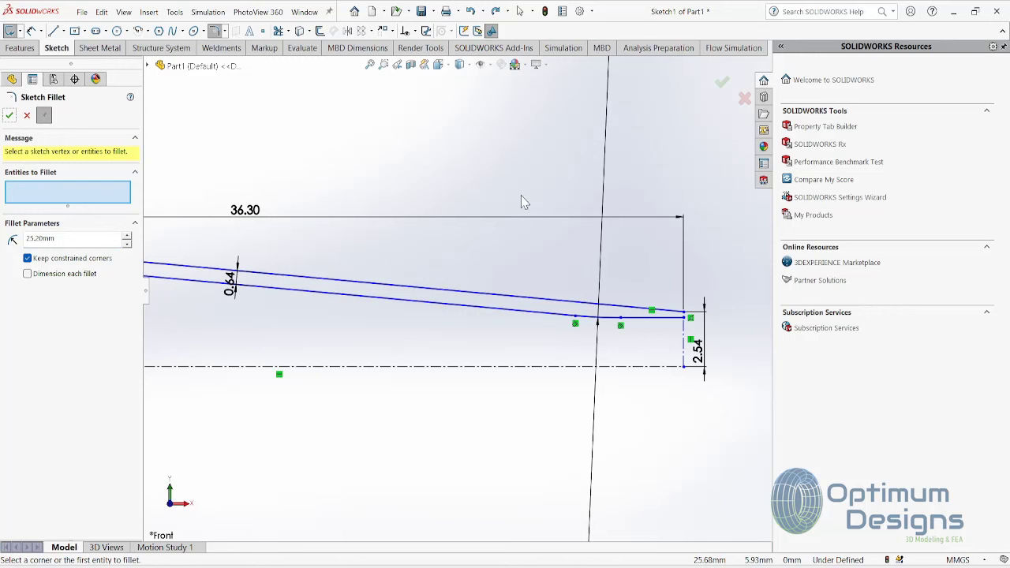
{"action": "left_click", "coordinate": [53, 30]}
{"action": "scroll", "coordinate": [695, 355], "scroll_direction": "down", "scroll_amount": 3}
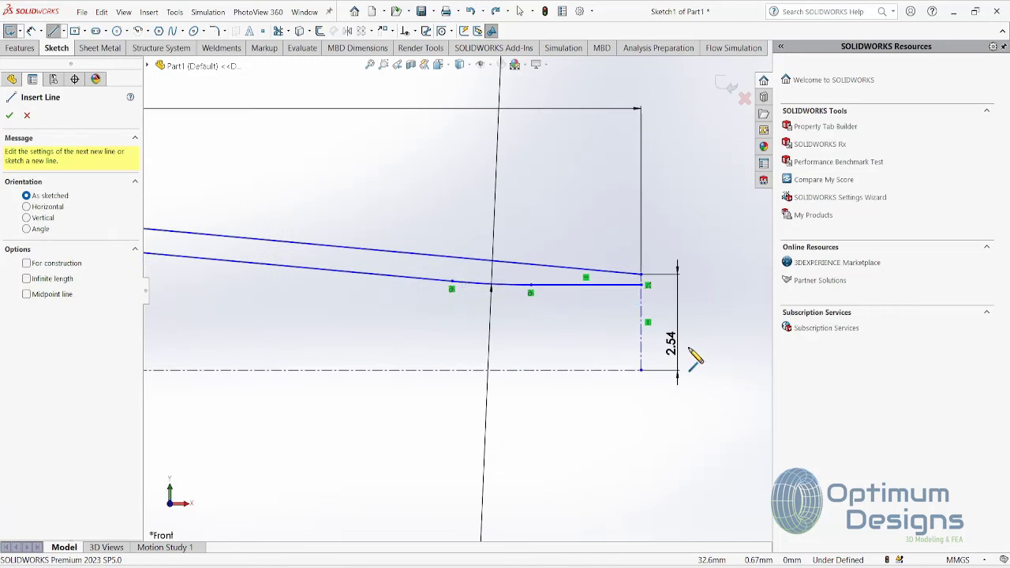
Step: Draw short vertical lines joining the inner and outer walls at the outlet and inlet ends
{"action": "left_click", "coordinate": [640, 276]}
{"action": "left_click", "coordinate": [641, 287]}
{"action": "scroll", "coordinate": [535, 293], "scroll_direction": "up", "scroll_amount": 3}
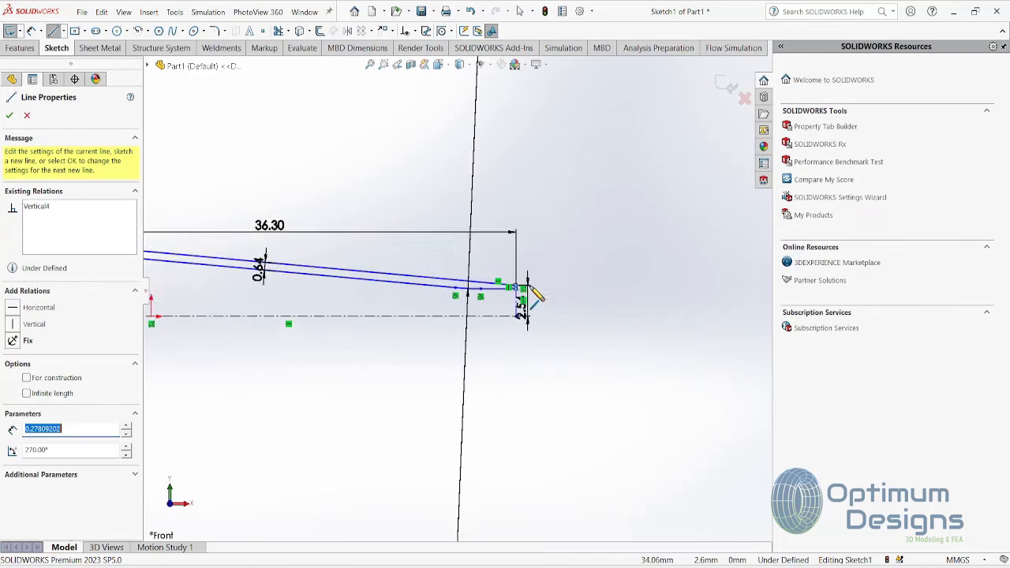
{"action": "scroll", "coordinate": [521, 293], "scroll_direction": "up", "scroll_amount": 1}
{"action": "scroll", "coordinate": [201, 296], "scroll_direction": "down", "scroll_amount": 1}
{"action": "scroll", "coordinate": [307, 291], "scroll_direction": "down", "scroll_amount": 4}
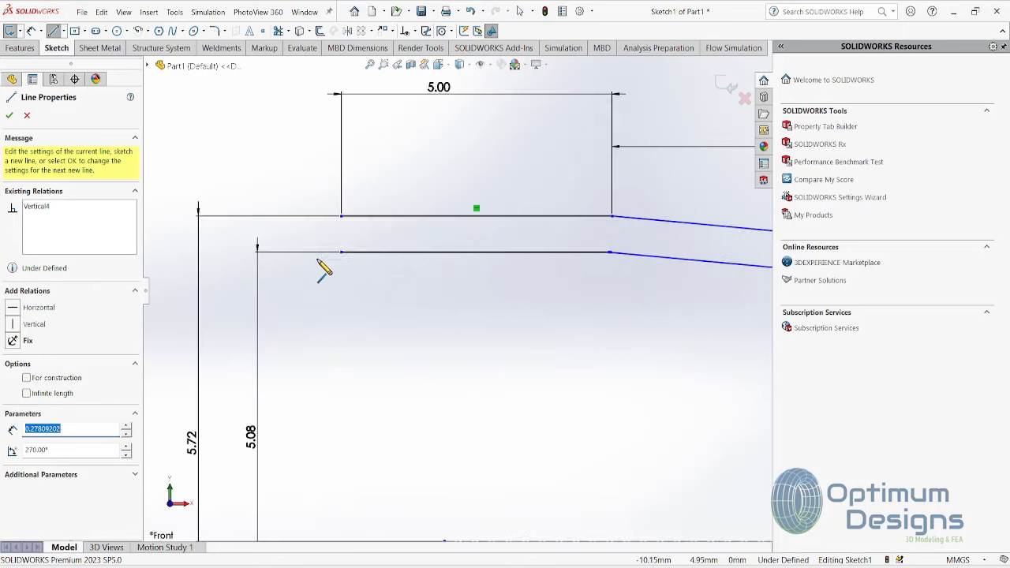
{"action": "left_click", "coordinate": [341, 216]}
{"action": "left_click", "coordinate": [341, 252]}
{"action": "key", "text": "Escape"}
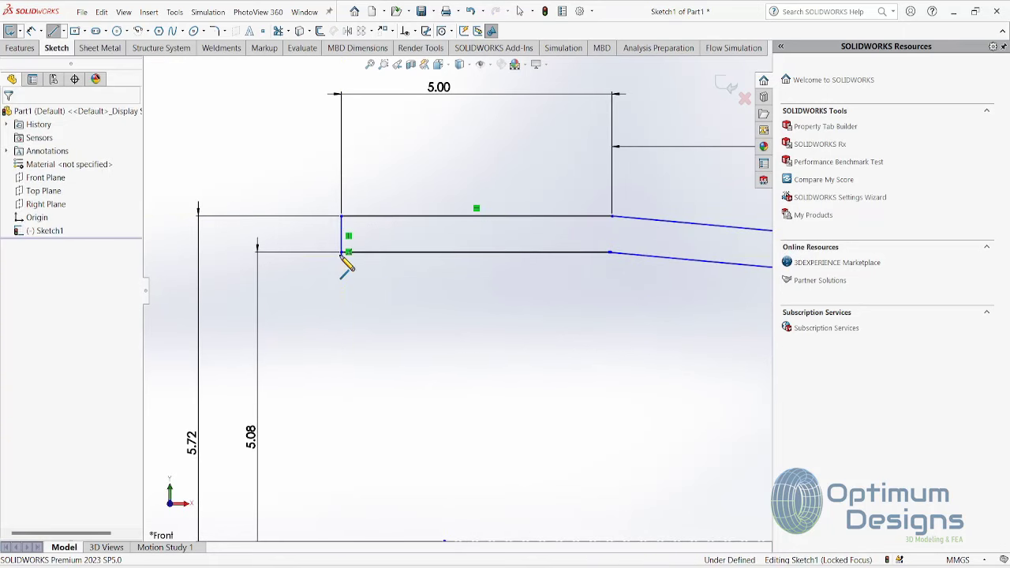
Step: Switch to Trim and re-frame the whole nozzle profile in view
{"action": "scroll", "coordinate": [322, 249], "scroll_direction": "down", "scroll_amount": 3}
{"action": "left_click", "coordinate": [278, 30]}
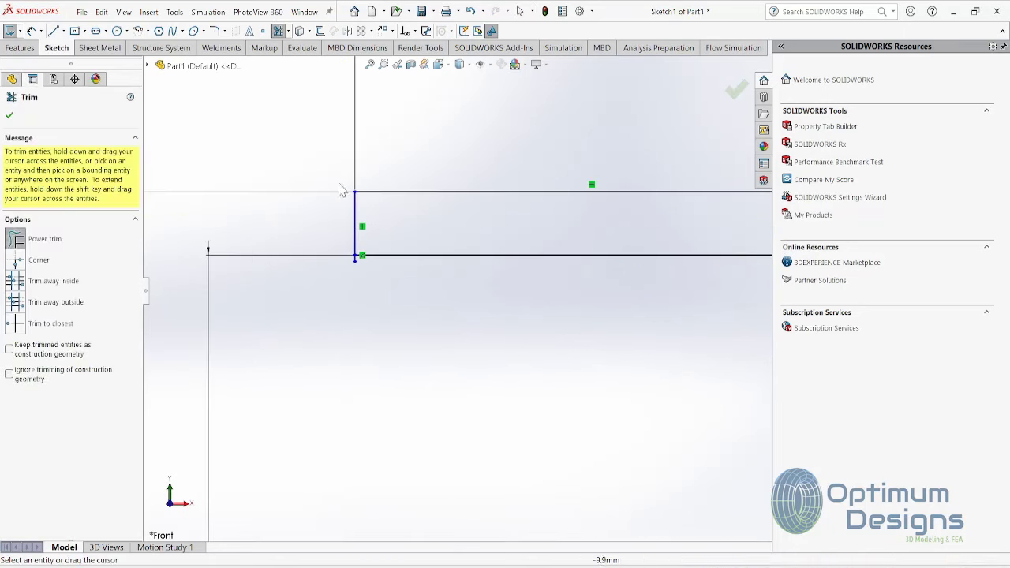
{"action": "scroll", "coordinate": [330, 210], "scroll_direction": "down", "scroll_amount": 3}
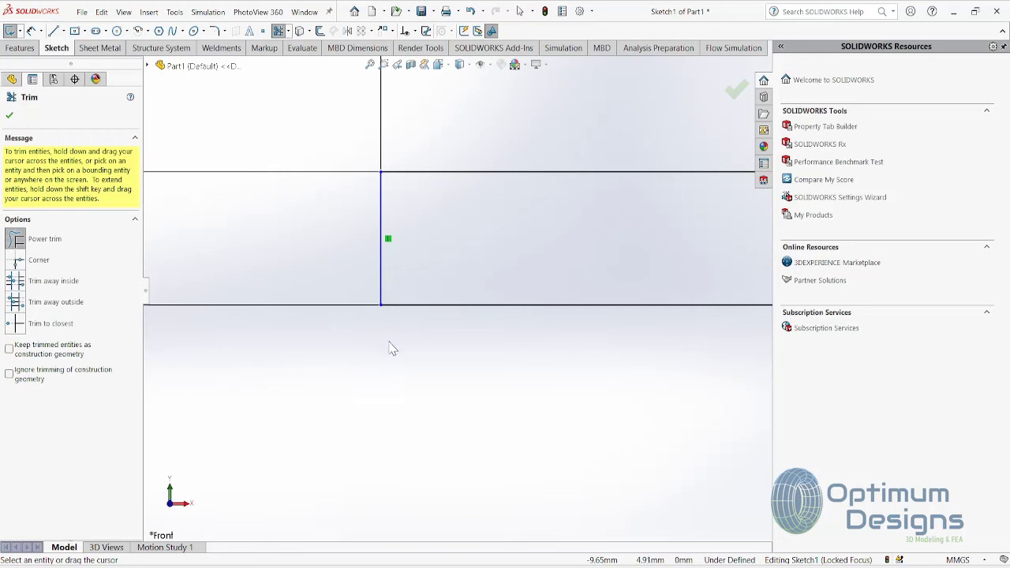
{"action": "scroll", "coordinate": [399, 351], "scroll_direction": "up", "scroll_amount": 3}
{"action": "scroll", "coordinate": [404, 354], "scroll_direction": "up", "scroll_amount": 2}
{"action": "middle_click_drag", "start_coordinate": [570, 368], "coordinate": [364, 359], "text": "ctrl"}
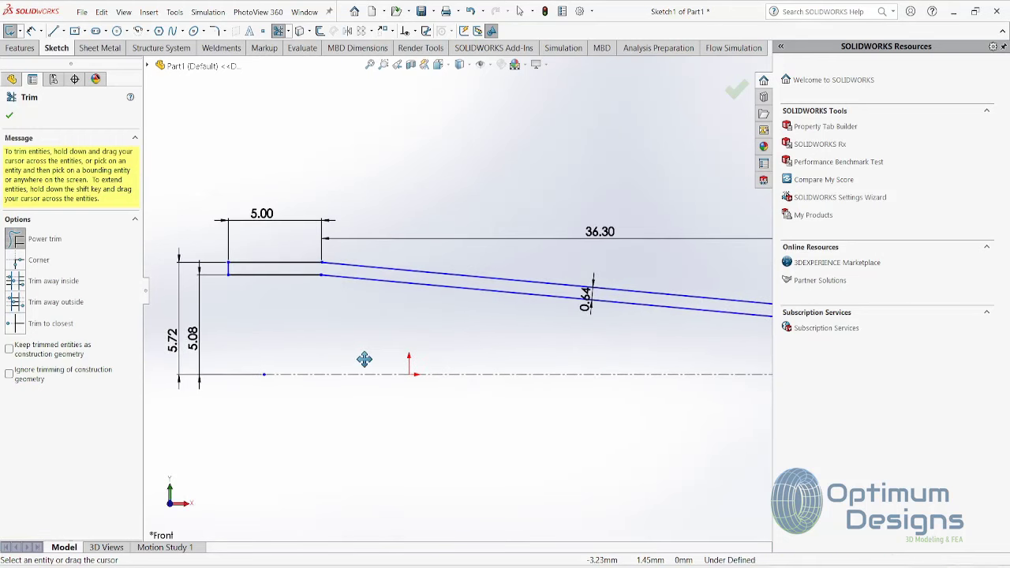
{"action": "scroll", "coordinate": [364, 359], "scroll_direction": "up", "scroll_amount": 1}
{"action": "scroll", "coordinate": [312, 363], "scroll_direction": "up", "scroll_amount": 2}
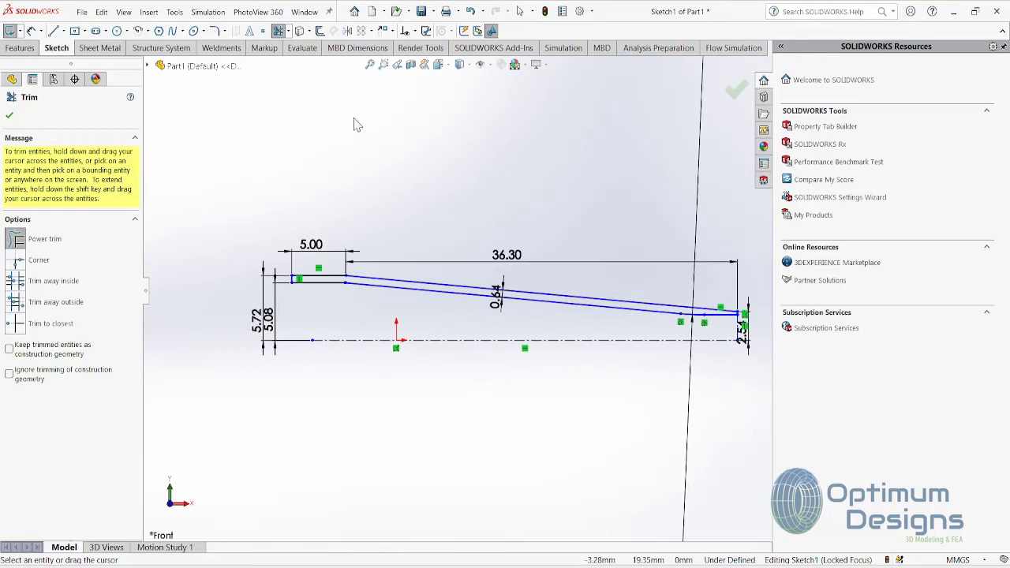
{"action": "left_click", "coordinate": [20, 47]}
Step: Revolve the closed nozzle profile about the centerline into the hollow tube Revolve1
{"action": "key", "text": "Escape"}
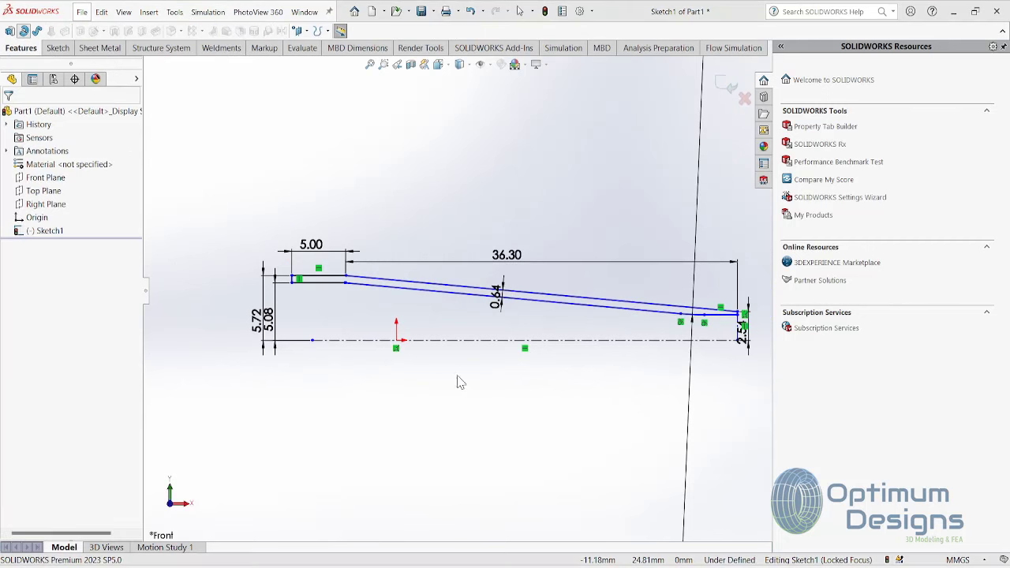
{"action": "right_click_drag", "start_coordinate": [460, 382], "coordinate": [475, 393]}
{"action": "left_click", "coordinate": [537, 300]}
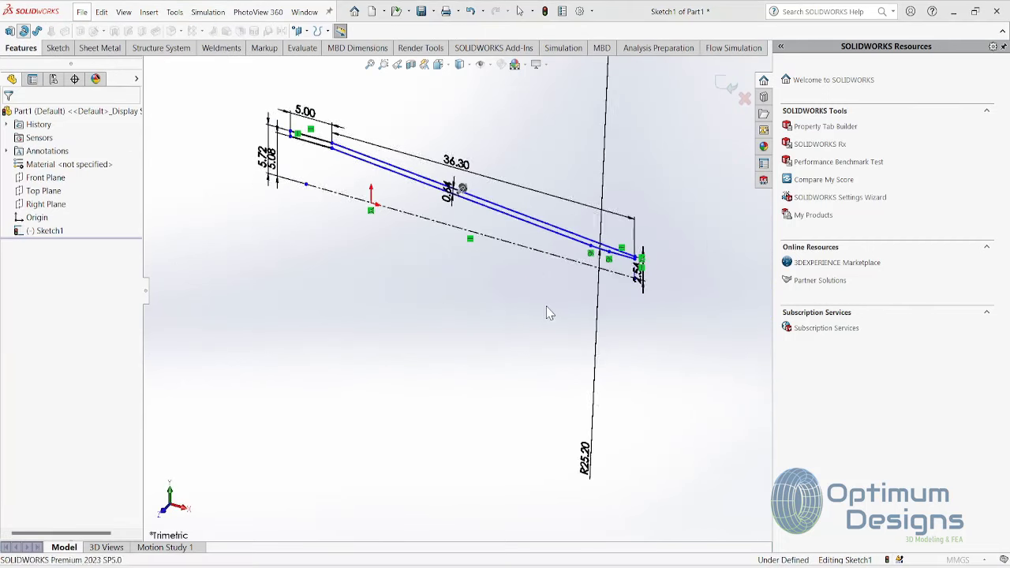
{"action": "left_click", "coordinate": [538, 250]}
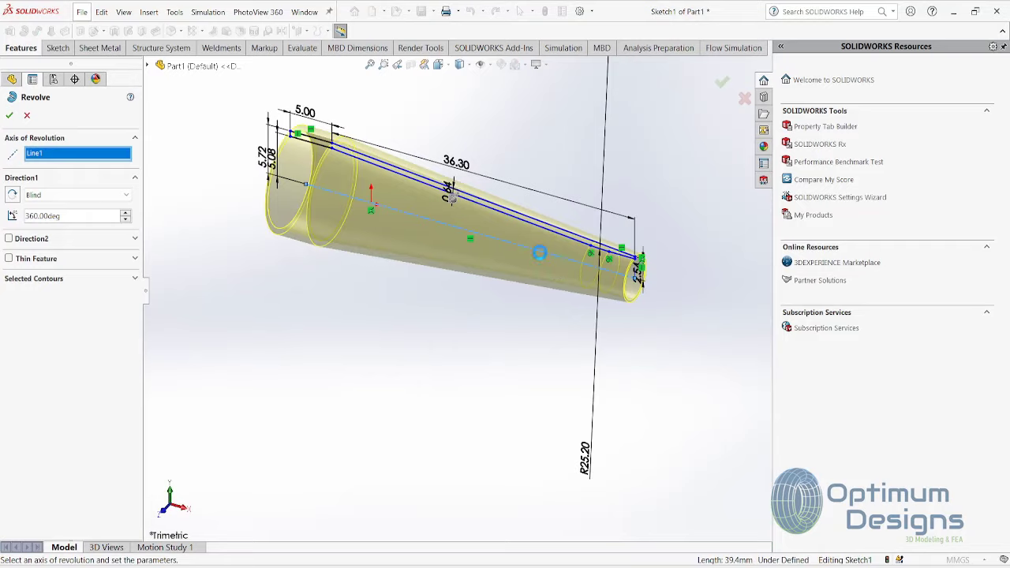
{"action": "right_click", "coordinate": [539, 249]}
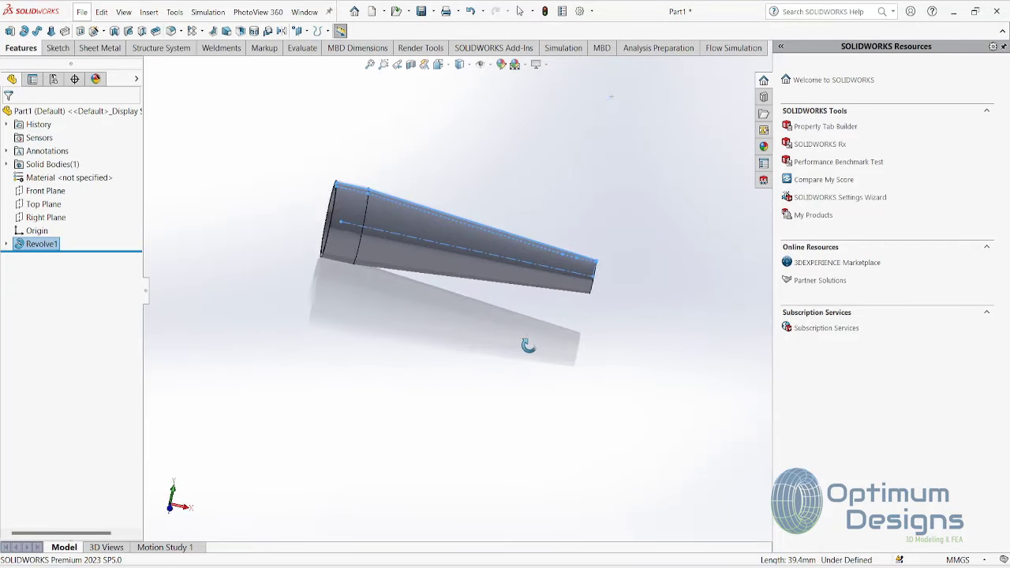
Step: Cycle through standard view orientations, ending on an isometric view of the revolved nozzle
{"action": "key", "text": "space"}
{"action": "left_click", "coordinate": [334, 284]}
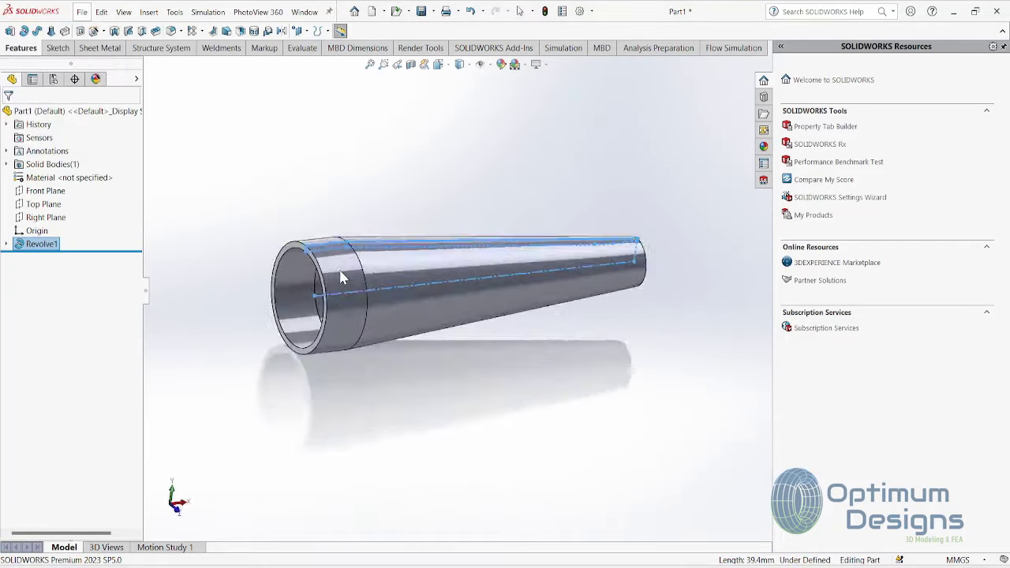
{"action": "key", "text": "space"}
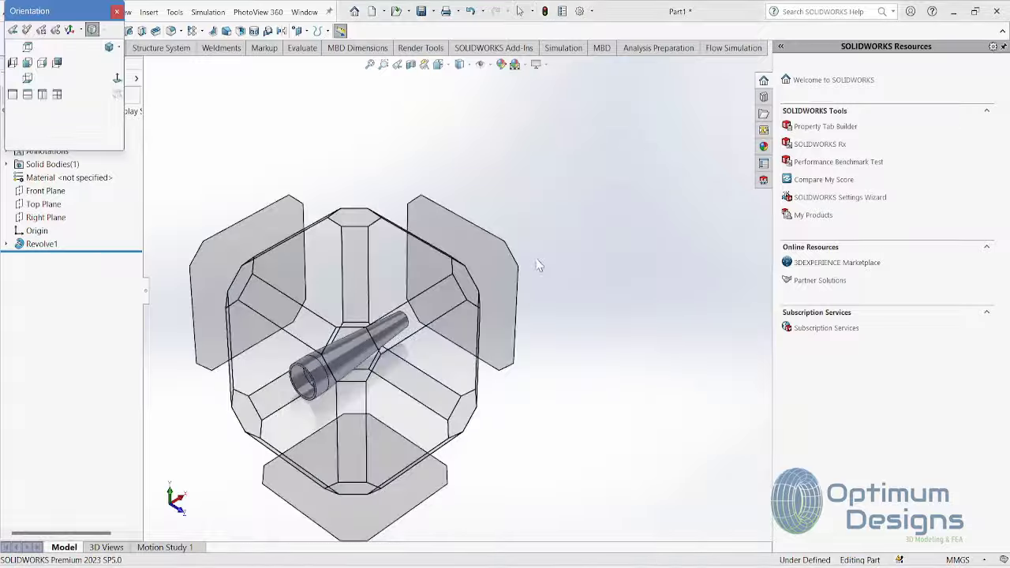
{"action": "left_click", "coordinate": [470, 293]}
{"action": "key", "text": "space"}
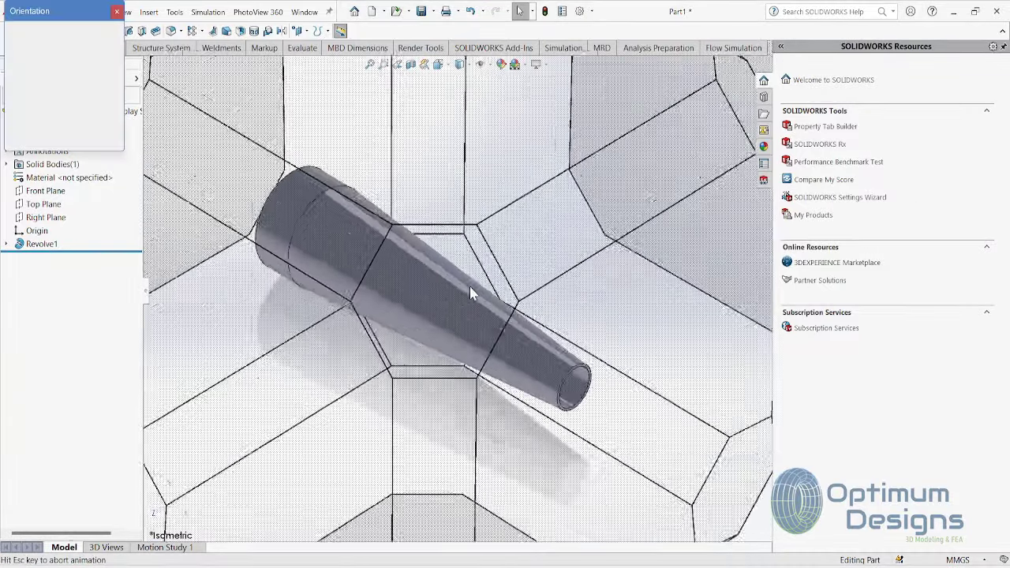
{"action": "left_click", "coordinate": [266, 310]}
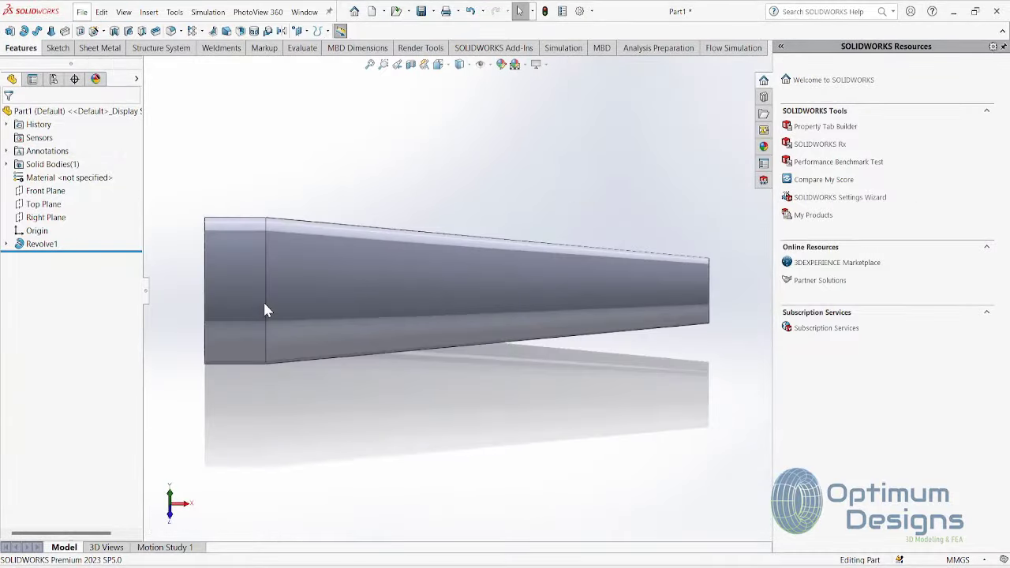
{"action": "key", "text": "space"}
{"action": "left_click", "coordinate": [264, 345]}
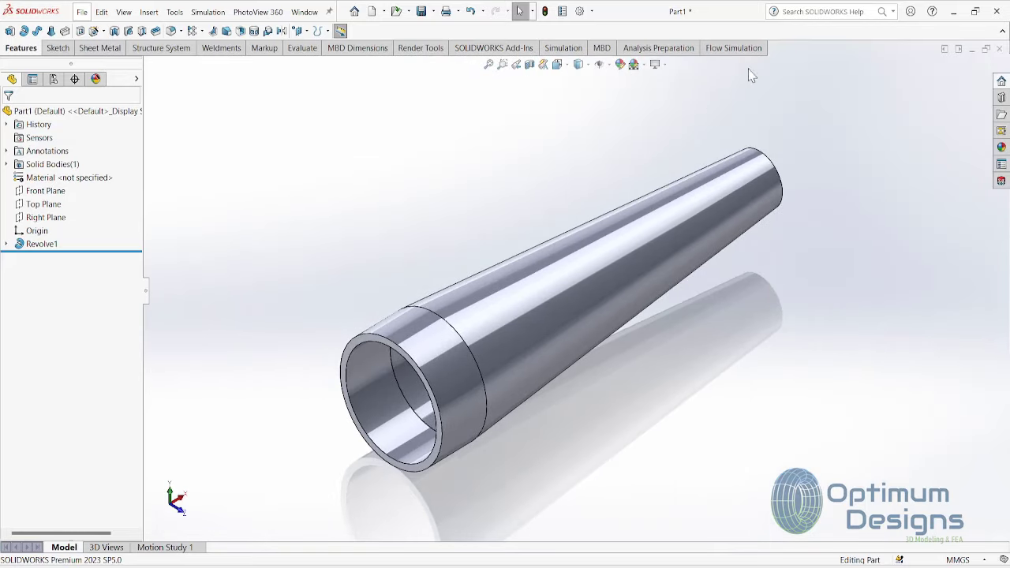
{"action": "left_click", "coordinate": [760, 49]}
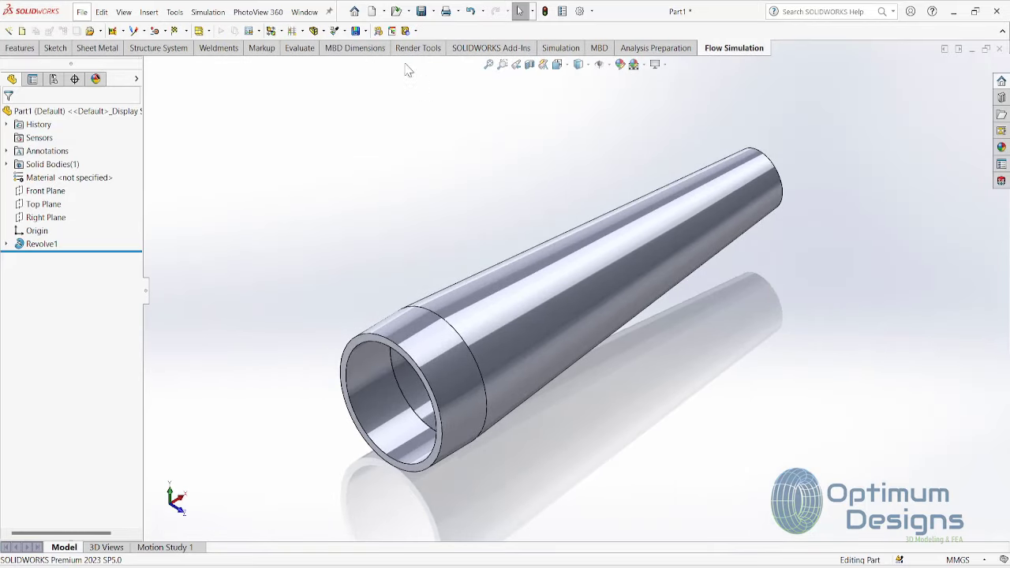
Step: Cap the wide and narrow nozzle end faces with lids, creating Imported1 and Imported2
{"action": "left_click", "coordinate": [406, 31]}
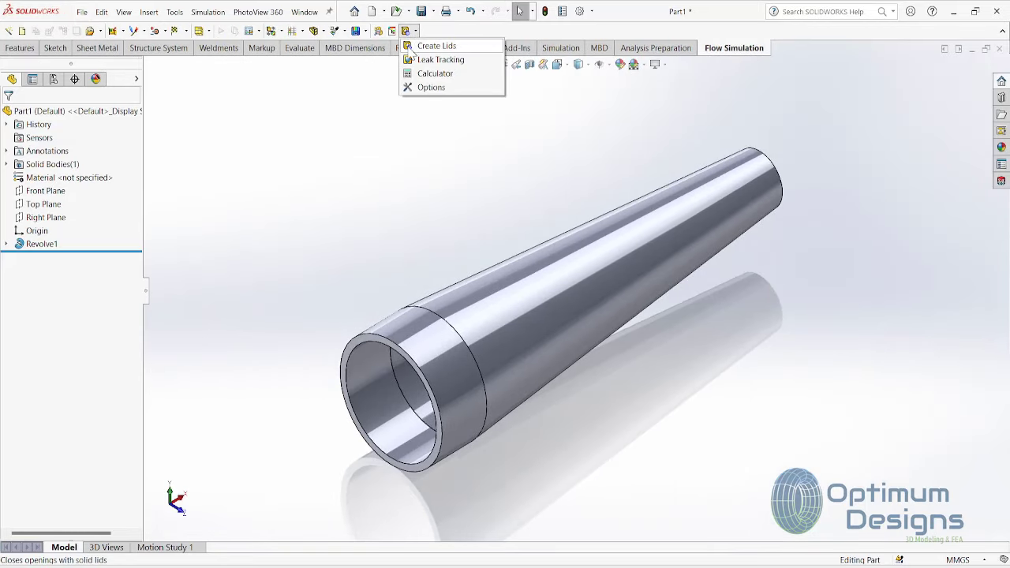
{"action": "left_click", "coordinate": [412, 47]}
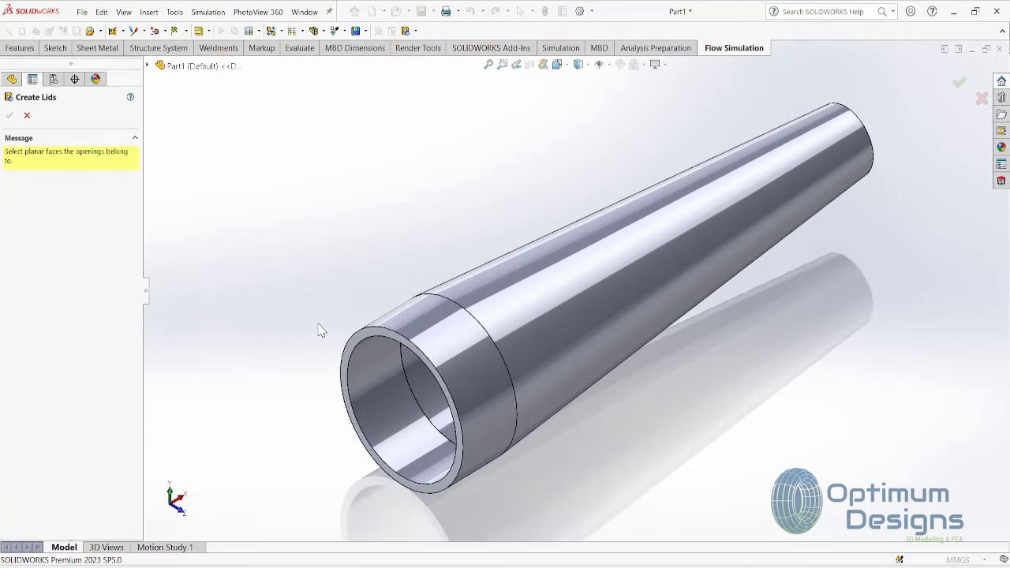
{"action": "left_click", "coordinate": [364, 343]}
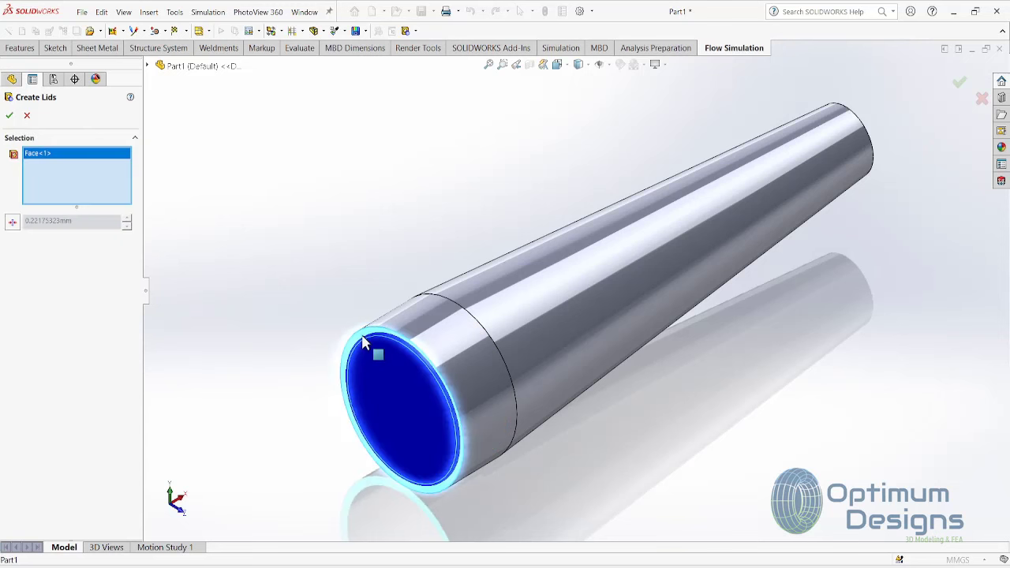
{"action": "middle_click_drag", "start_coordinate": [812, 365], "coordinate": [812, 282]}
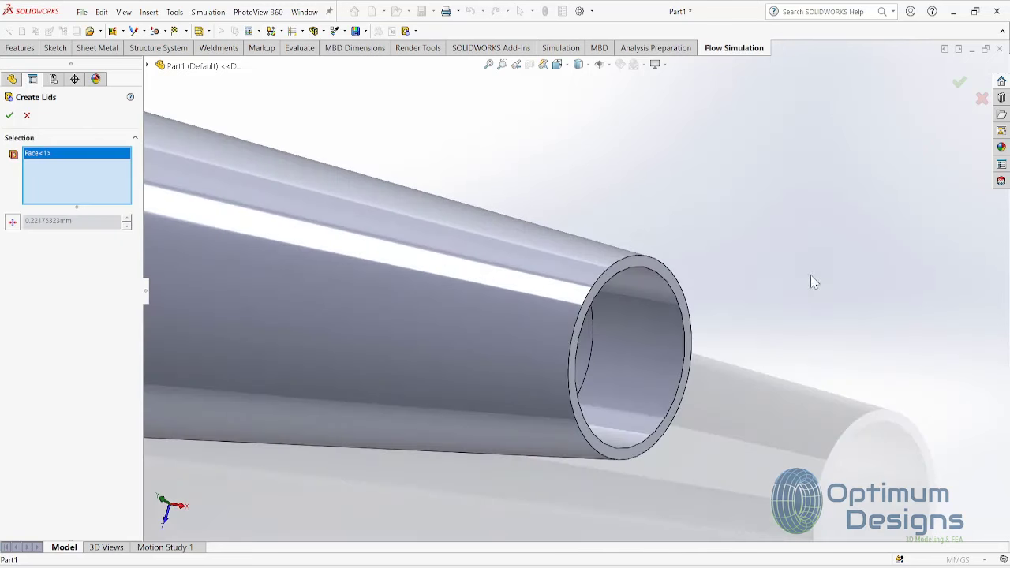
{"action": "scroll", "coordinate": [813, 281], "scroll_direction": "down", "scroll_amount": 3}
{"action": "left_click", "coordinate": [544, 282]}
{"action": "scroll", "coordinate": [542, 289], "scroll_direction": "up", "scroll_amount": 3}
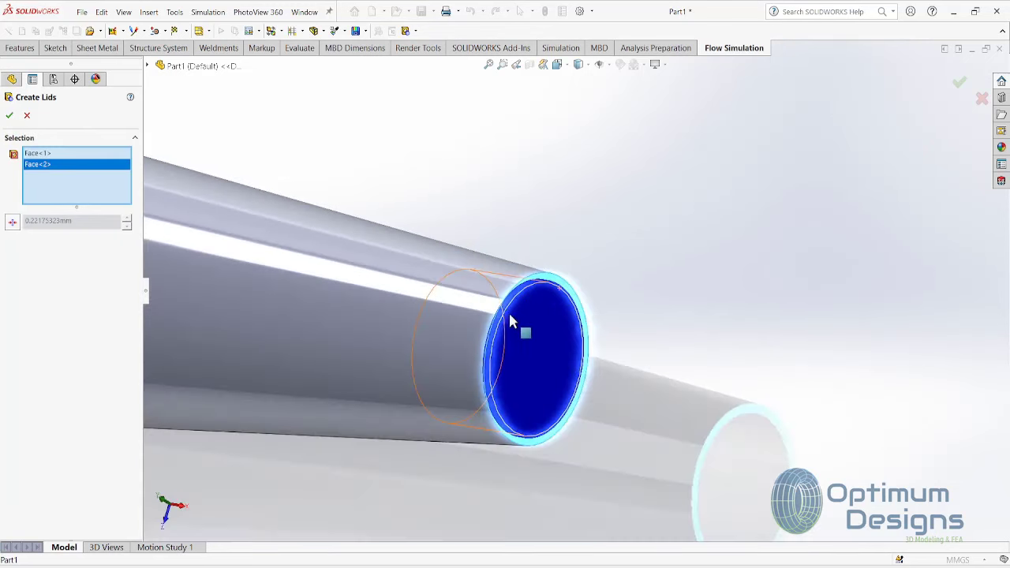
{"action": "scroll", "coordinate": [510, 322], "scroll_direction": "up", "scroll_amount": 5}
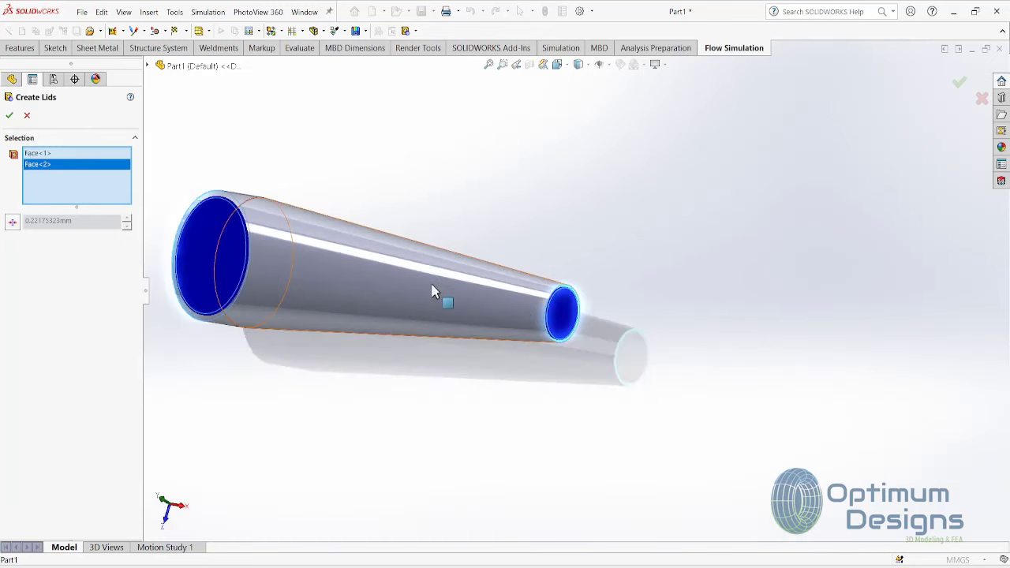
{"action": "left_click", "coordinate": [9, 115]}
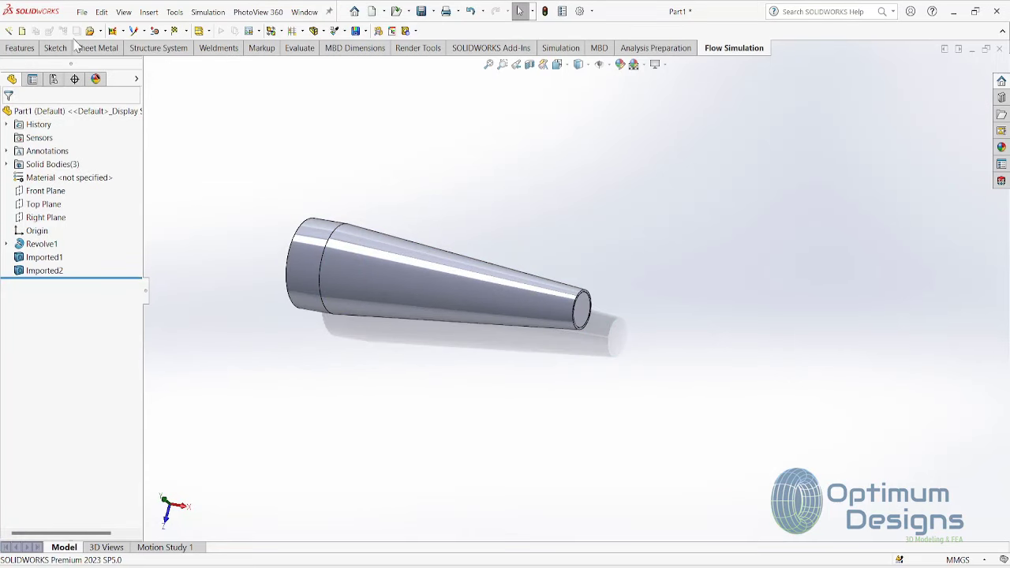
Step: Save the part as Gas Jet Nozzel.SLDPRT in Desktop > New folder (2) > Nozzel
{"action": "left_click", "coordinate": [9, 32]}
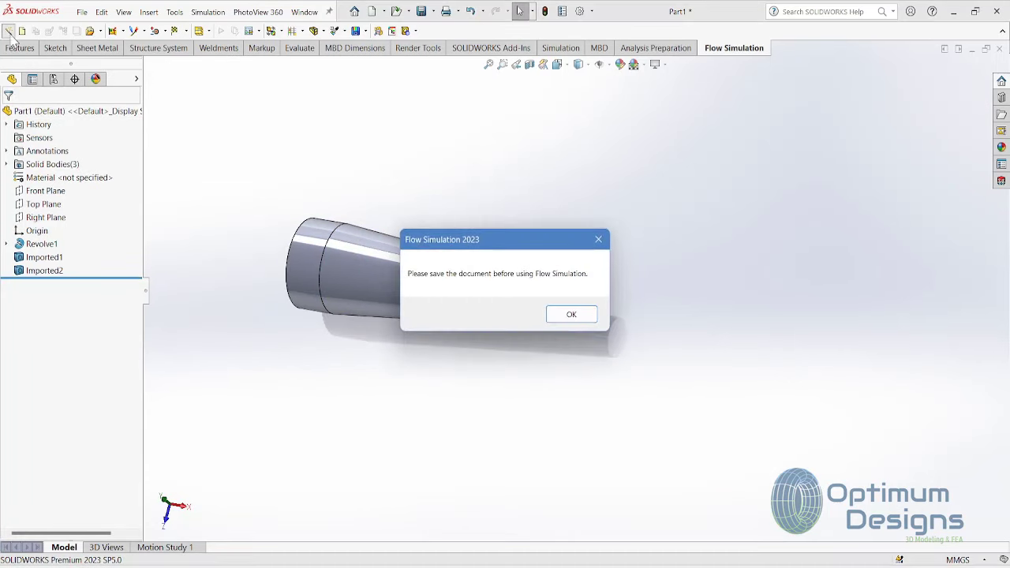
{"action": "left_click", "coordinate": [570, 312]}
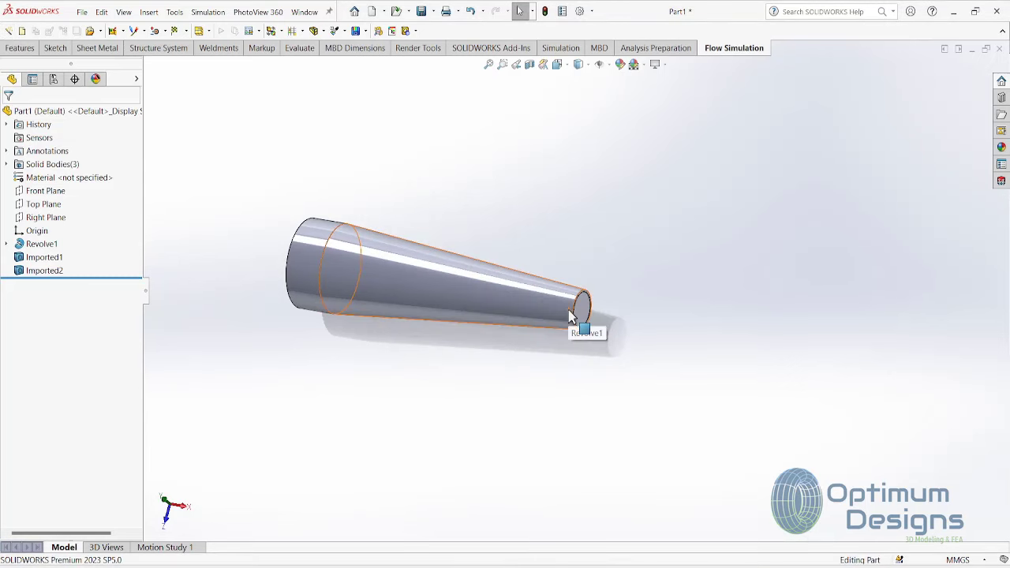
{"action": "left_click", "coordinate": [422, 12]}
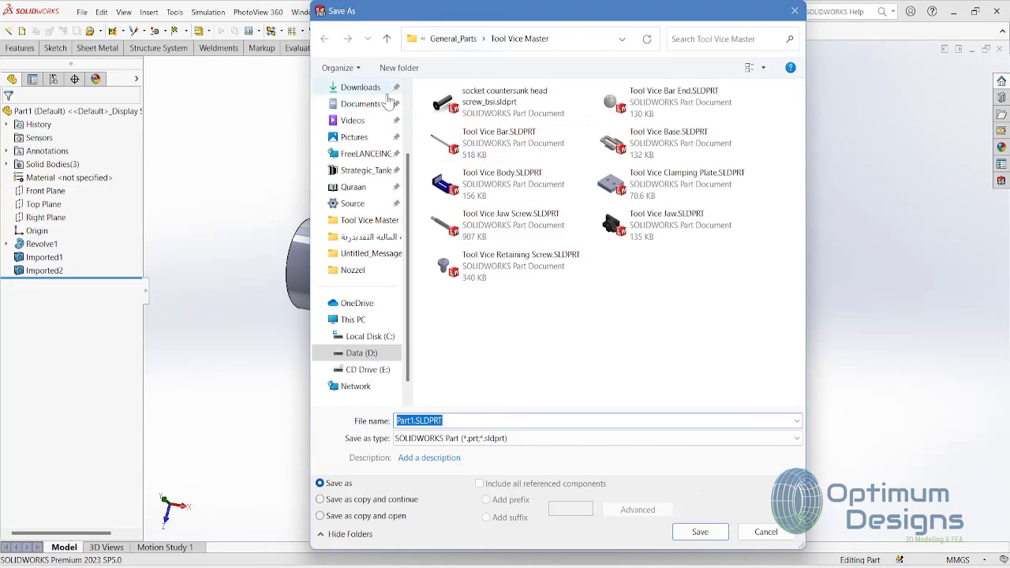
{"action": "scroll", "coordinate": [367, 98], "scroll_direction": "up", "scroll_amount": 2}
{"action": "left_click", "coordinate": [355, 156]}
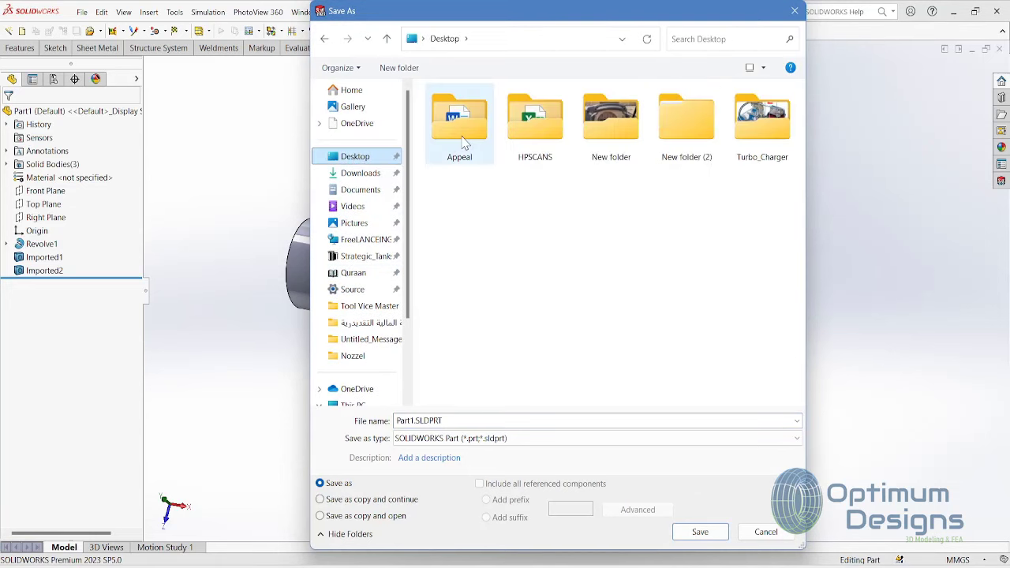
{"action": "double_click", "coordinate": [686, 119]}
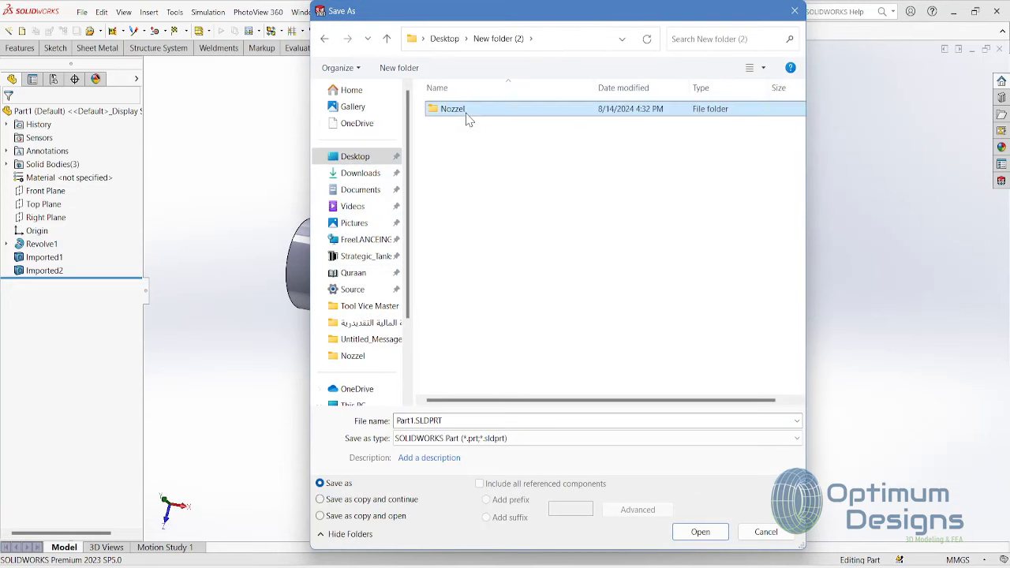
{"action": "double_click", "coordinate": [468, 118]}
{"action": "double_click", "coordinate": [420, 420]}
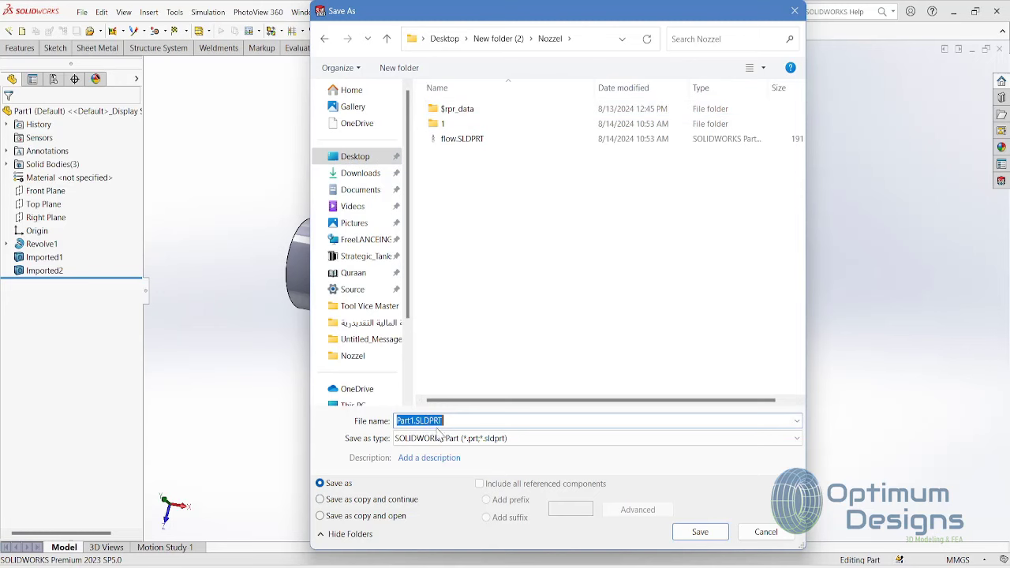
{"action": "key", "text": "BackSpace"}
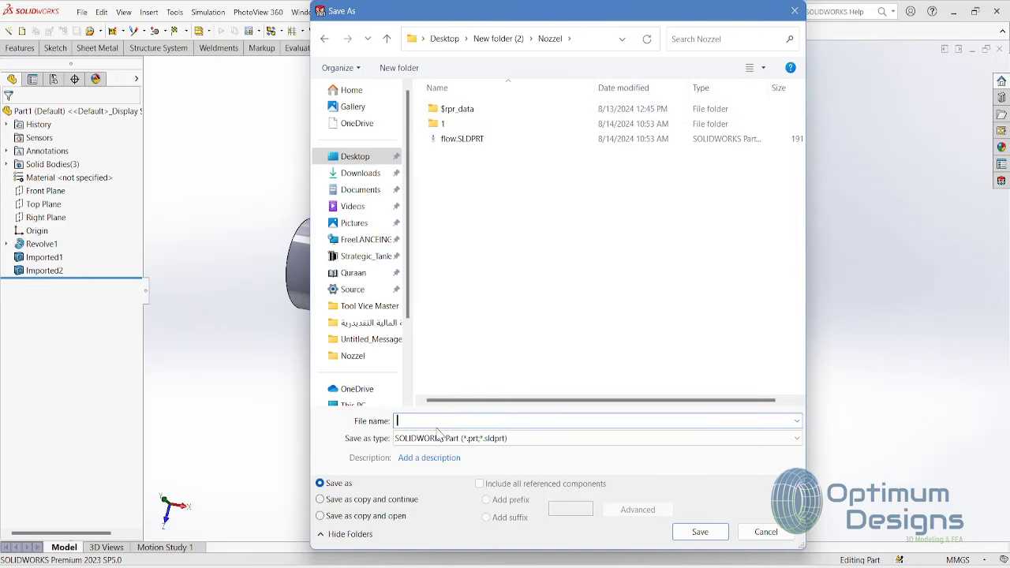
{"action": "type", "text": "Ga"}
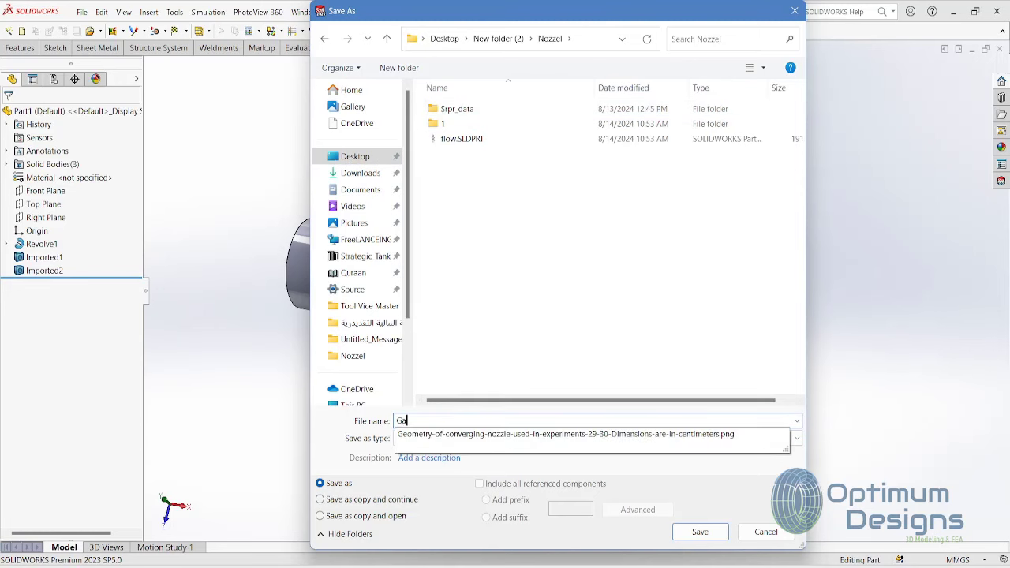
{"action": "type", "text": "s Jet Nozzel"}
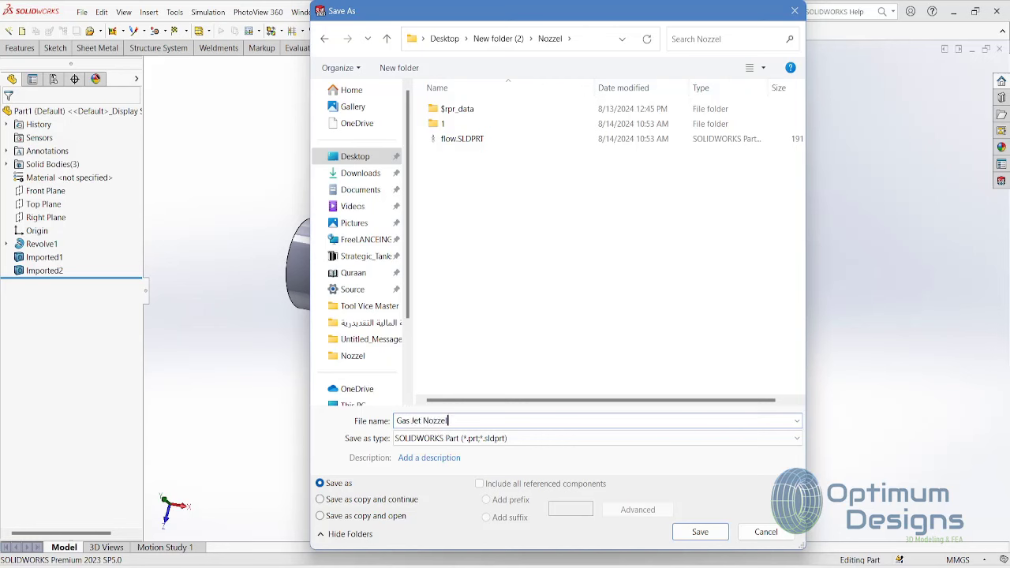
{"action": "key", "text": "Return"}
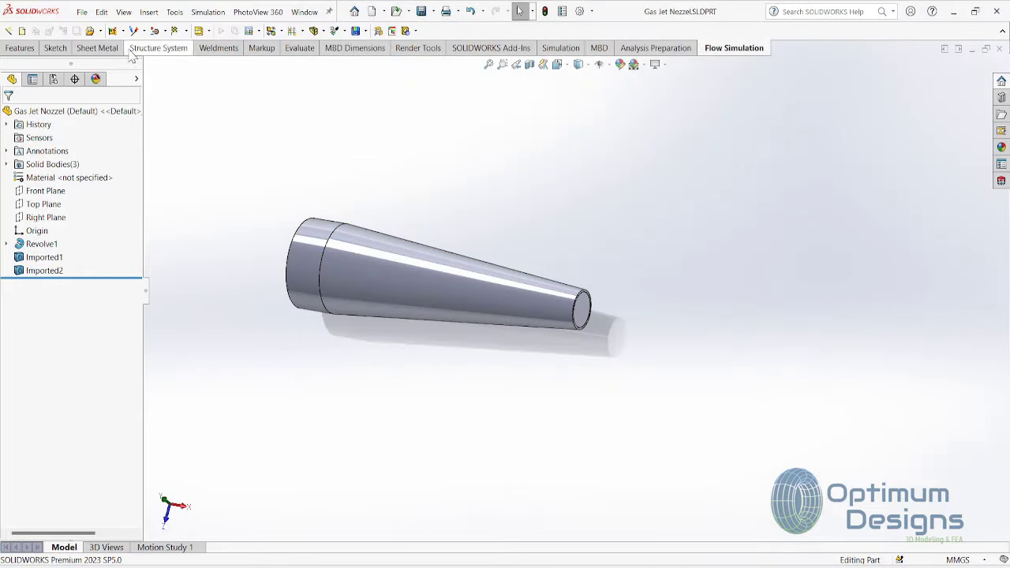
Step: Start a Wizard project named Gas Jet Nozzel with SI units, external Fluid Flow analysis
{"action": "left_click", "coordinate": [22, 54]}
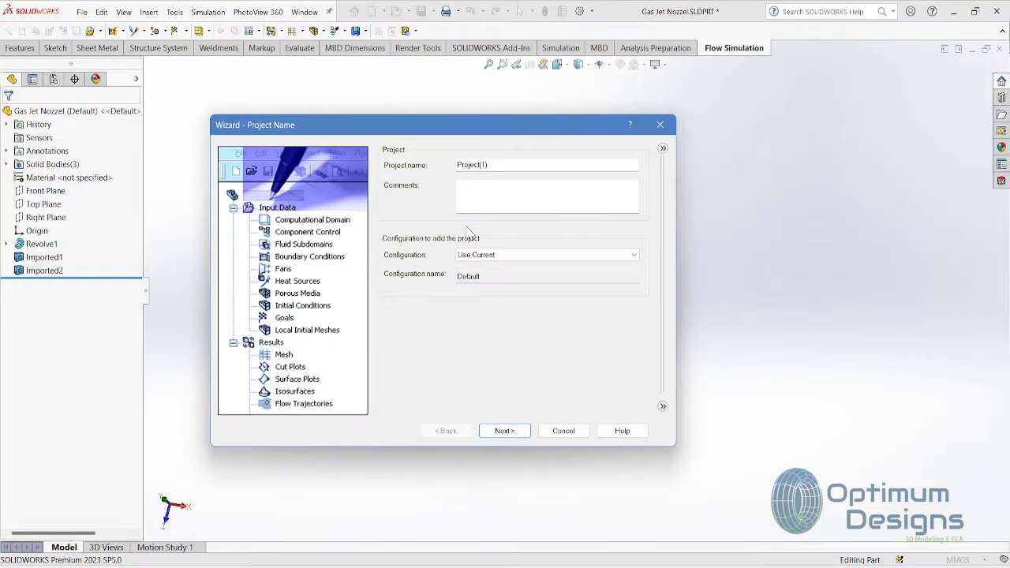
{"action": "double_click", "coordinate": [503, 167]}
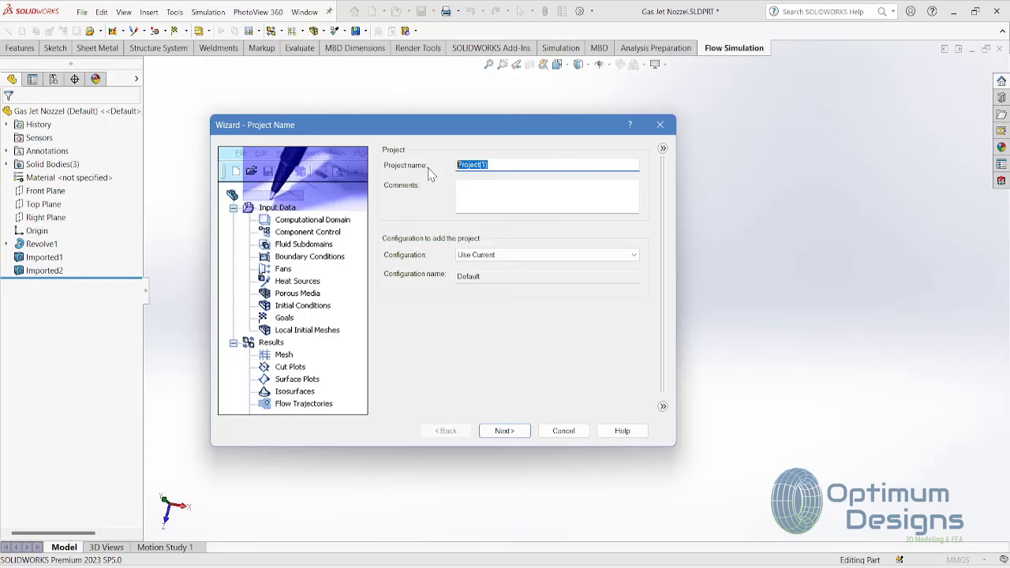
{"action": "type", "text": "Gas Jet Nozzel"}
{"action": "left_click", "coordinate": [512, 433]}
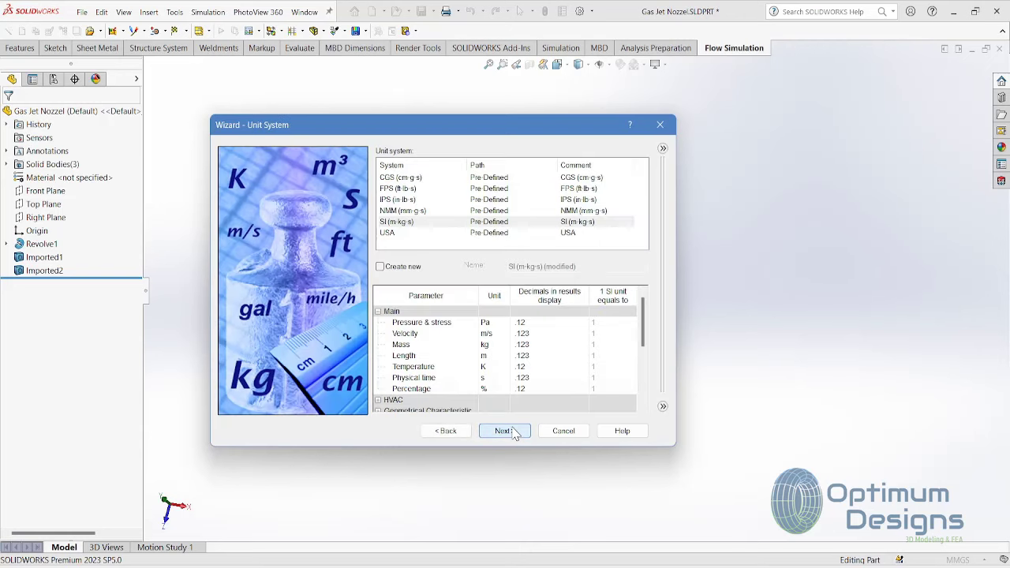
{"action": "left_click", "coordinate": [513, 432]}
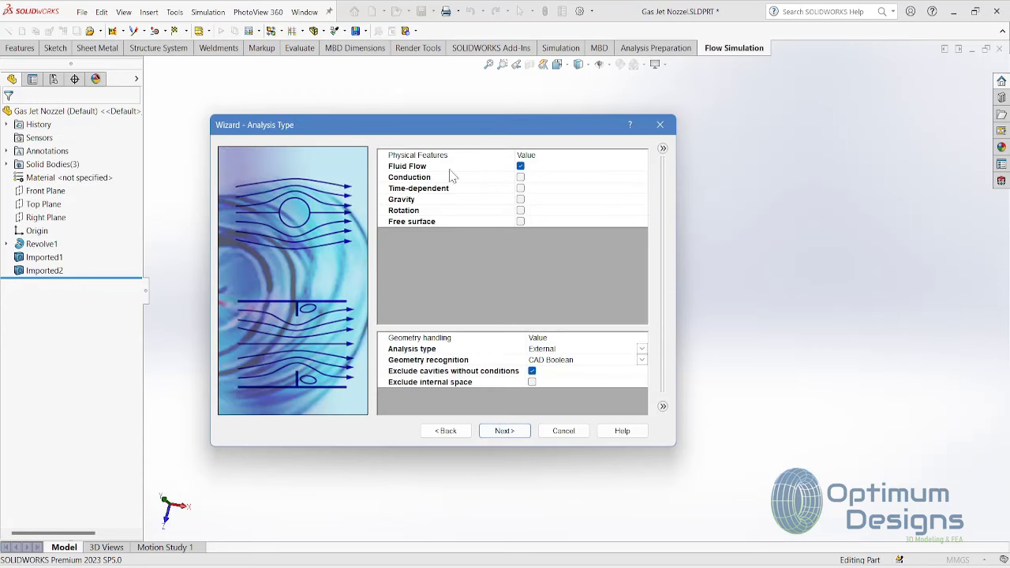
{"action": "left_click", "coordinate": [520, 168]}
{"action": "left_click", "coordinate": [520, 167]}
{"action": "left_click", "coordinate": [520, 167]}
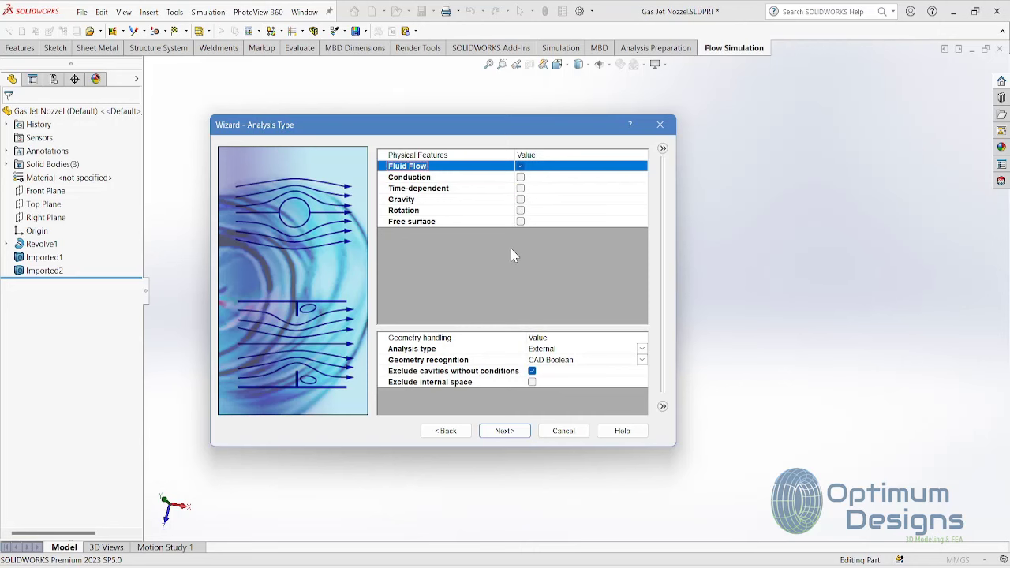
Step: Browse the Gases list, selecting Hydrogen then Oxygen, and dismiss the unspecified-fluid warning
{"action": "left_click", "coordinate": [505, 431]}
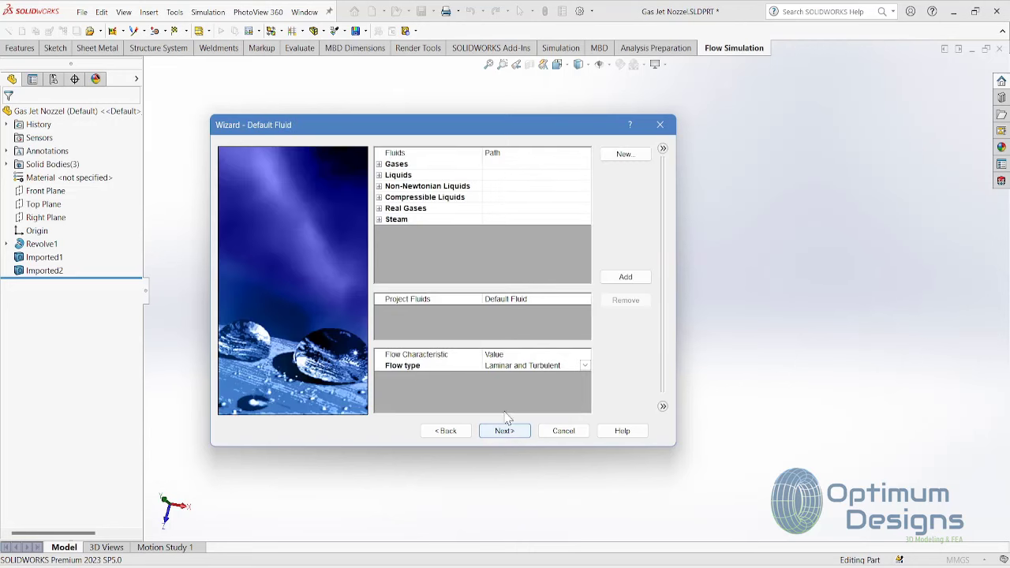
{"action": "left_click", "coordinate": [379, 165]}
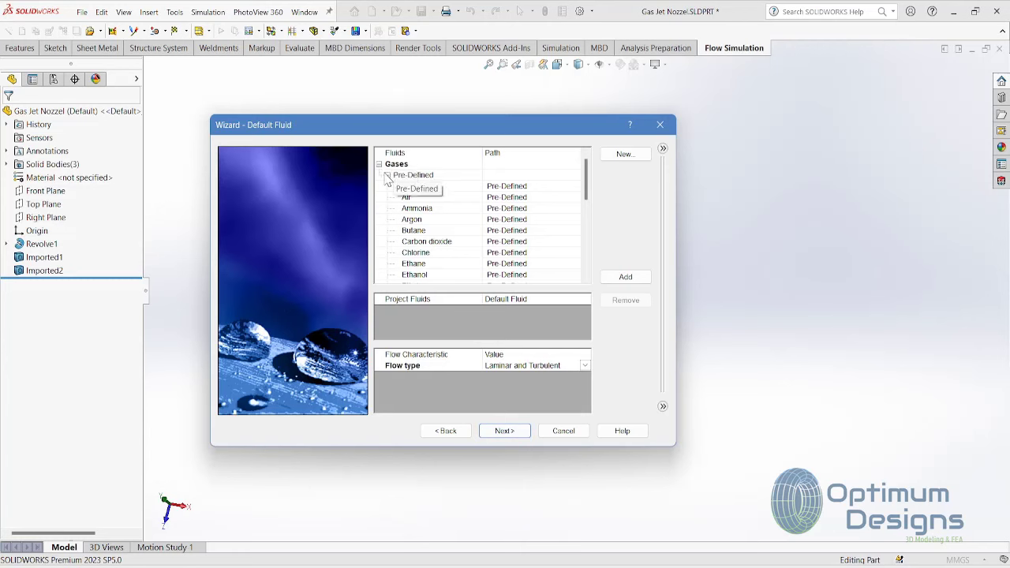
{"action": "mouse_move", "coordinate": [587, 180]}
{"action": "left_click_drag", "start_coordinate": [587, 186], "coordinate": [593, 215]}
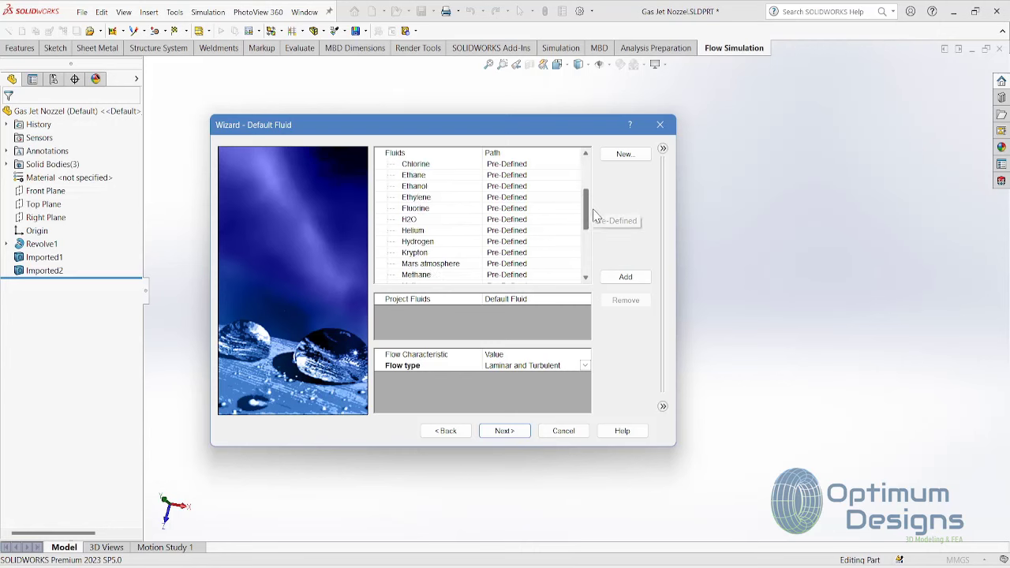
{"action": "left_click", "coordinate": [447, 244]}
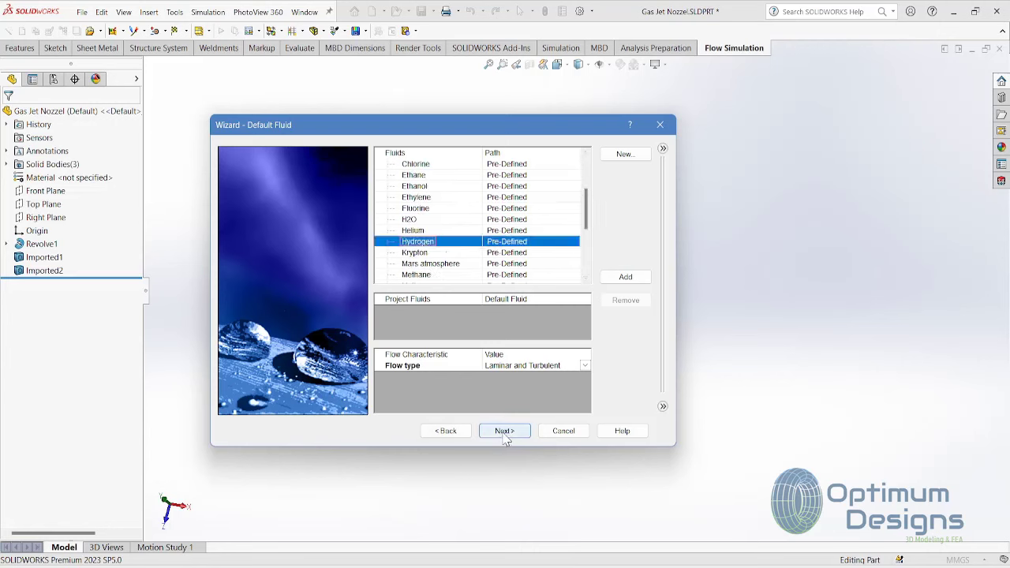
{"action": "left_click_drag", "start_coordinate": [591, 220], "coordinate": [592, 235]}
{"action": "left_click", "coordinate": [422, 274]}
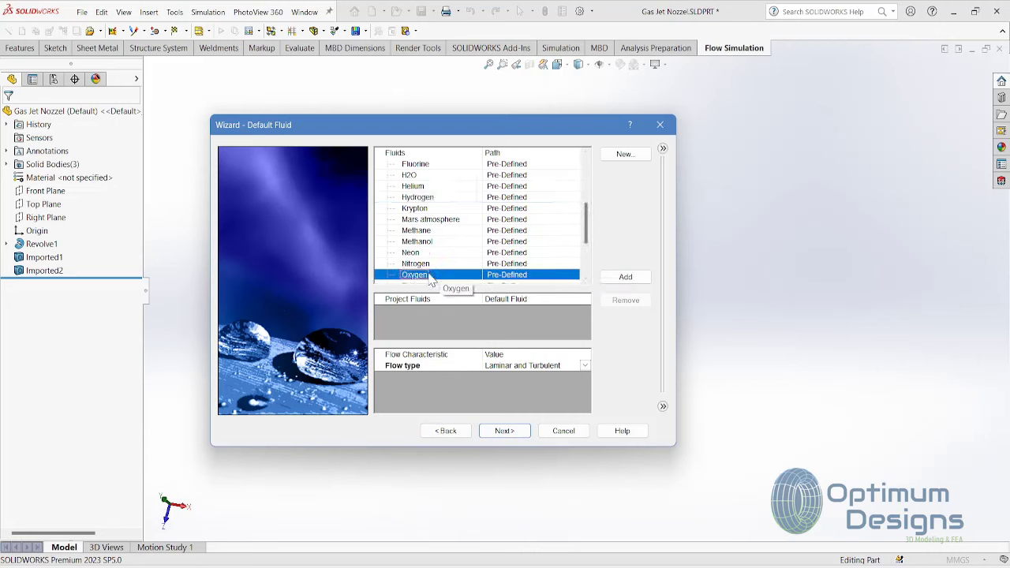
{"action": "left_click", "coordinate": [509, 432]}
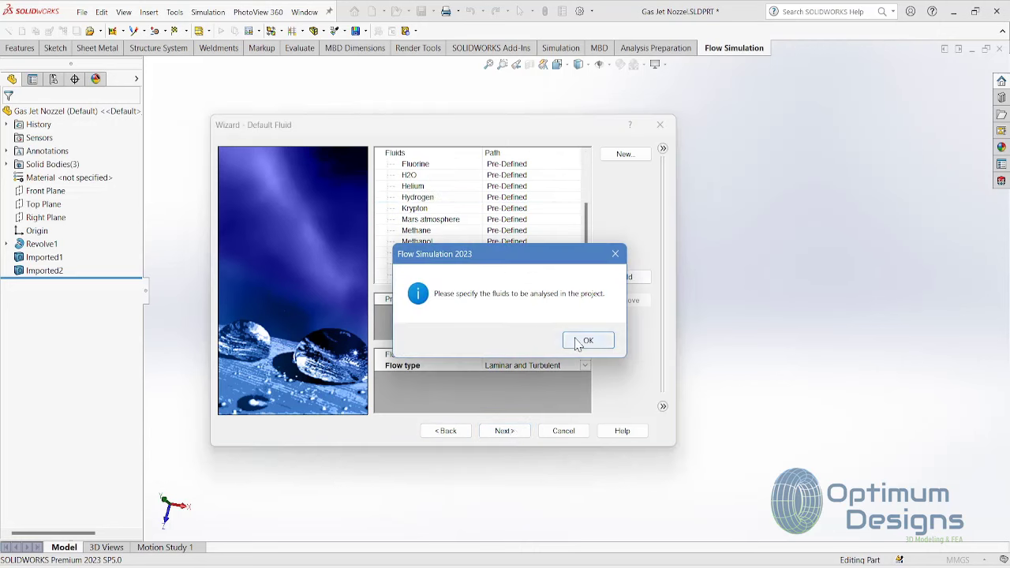
{"action": "left_click", "coordinate": [588, 341]}
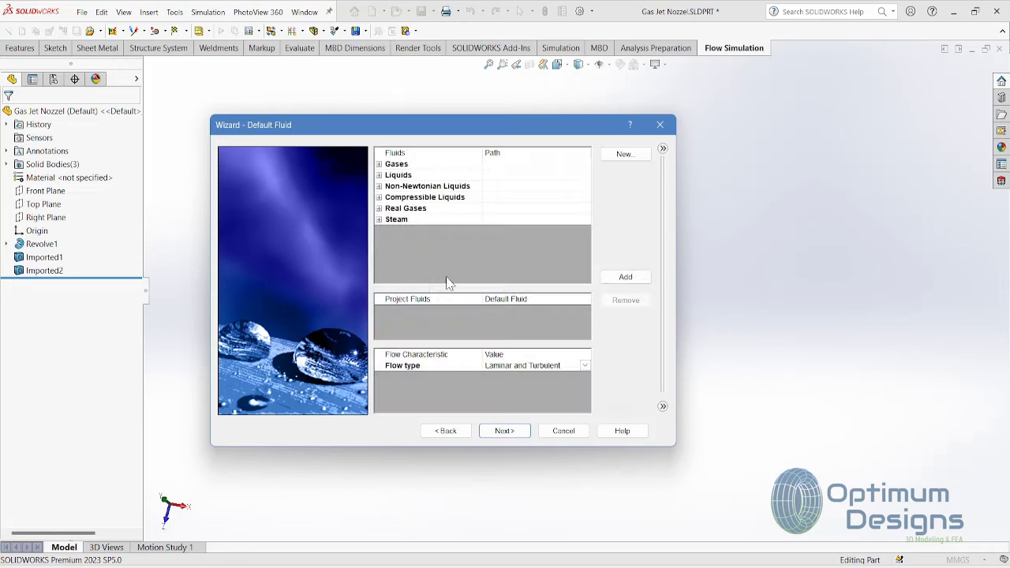
Step: Add Oxygen to Project Fluids and enable High Mach number flow
{"action": "left_click", "coordinate": [420, 168]}
{"action": "left_click", "coordinate": [379, 163]}
{"action": "scroll", "coordinate": [441, 237], "scroll_direction": "down", "scroll_amount": 5}
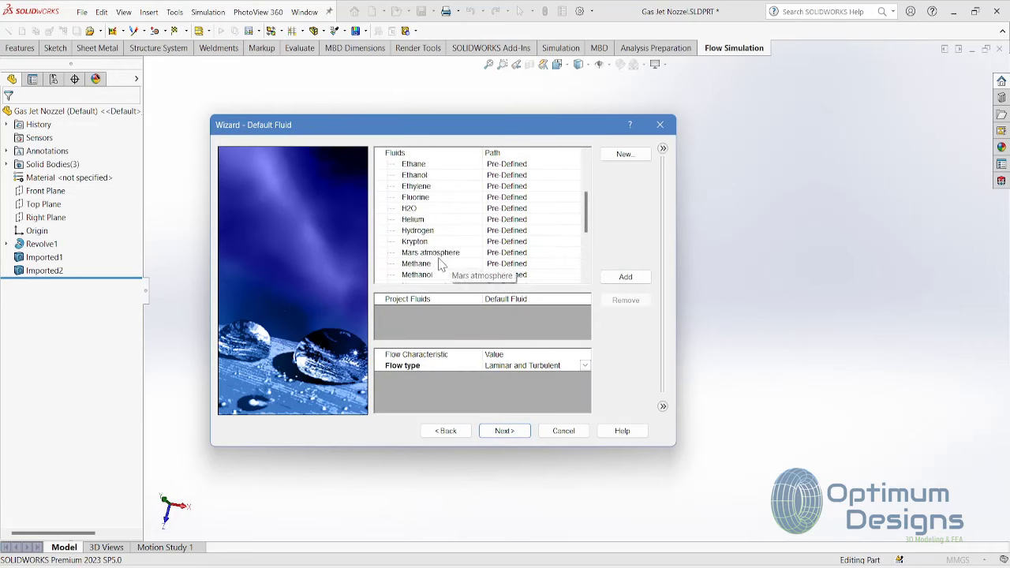
{"action": "scroll", "coordinate": [442, 236], "scroll_direction": "down", "scroll_amount": 2}
{"action": "scroll", "coordinate": [418, 255], "scroll_direction": "down", "scroll_amount": 2}
{"action": "double_click", "coordinate": [415, 242]}
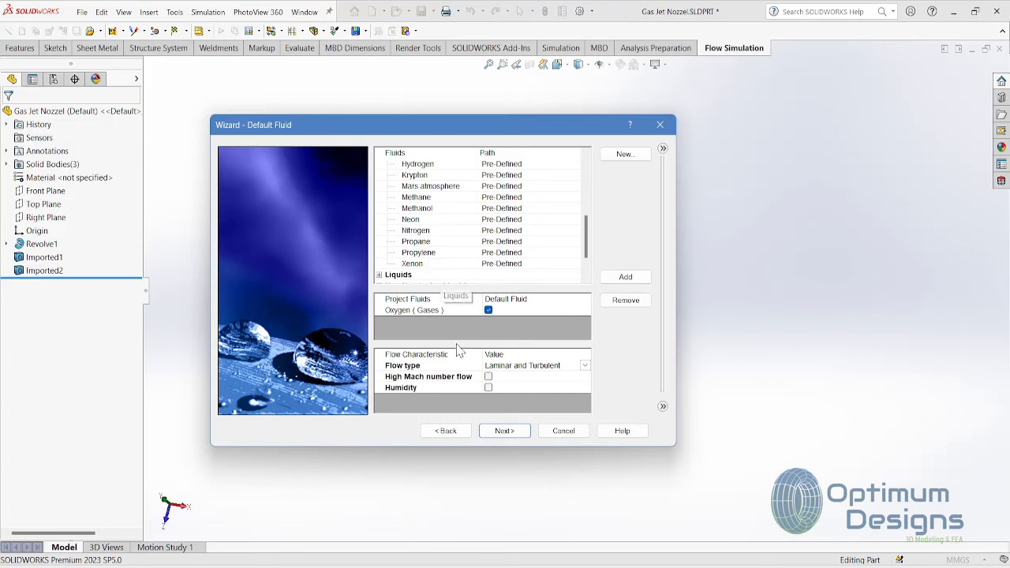
{"action": "left_click", "coordinate": [506, 367]}
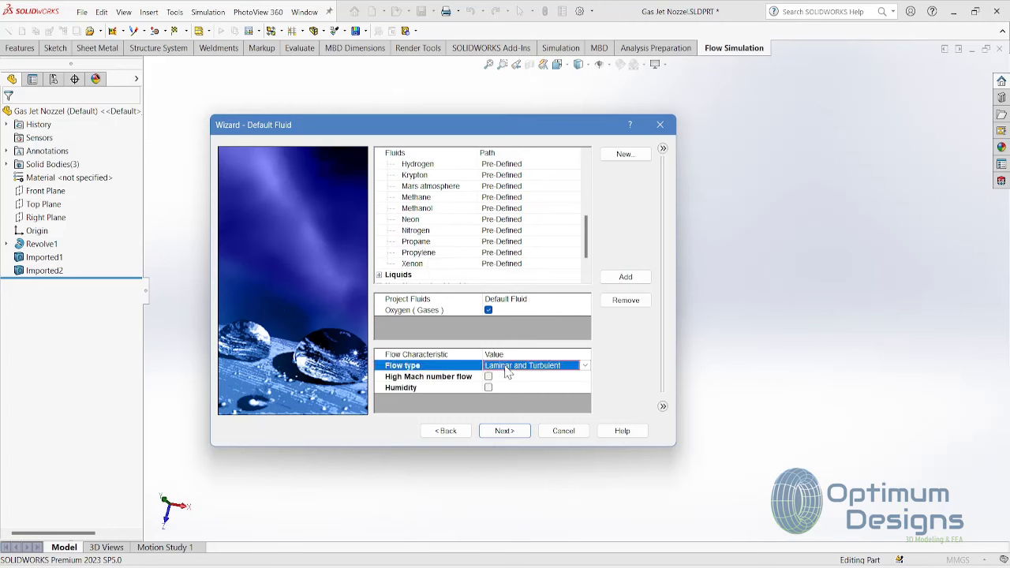
{"action": "left_click", "coordinate": [489, 377]}
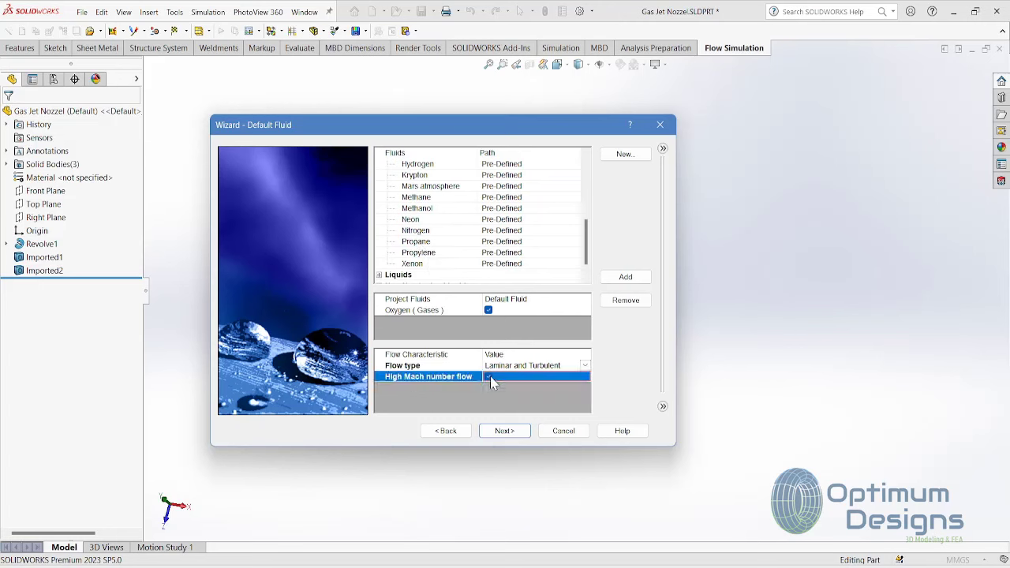
{"action": "left_click", "coordinate": [505, 431]}
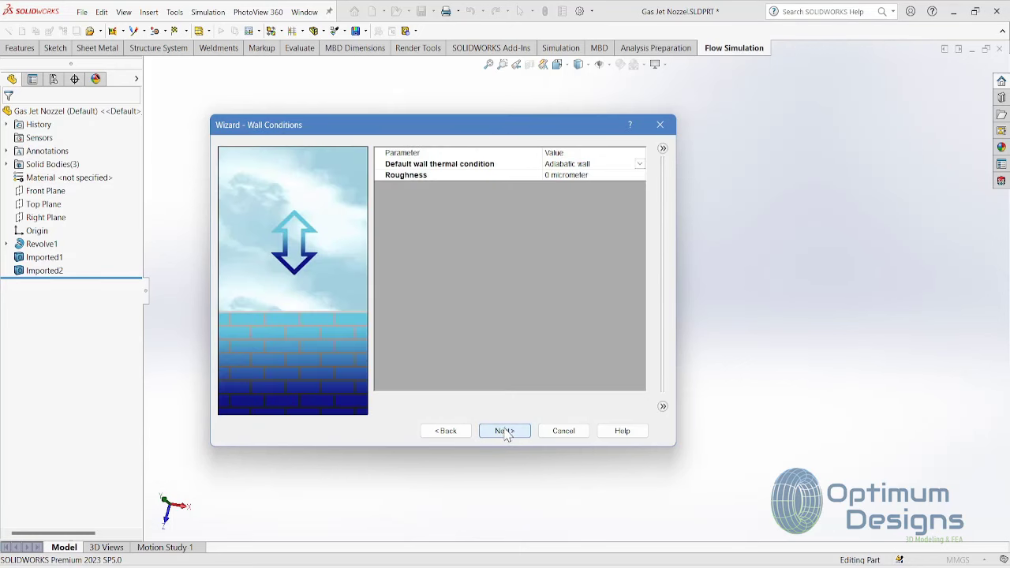
Step: Keep adiabatic walls and default ambient 101325 Pa, 293.2 K, then finish the wizard
{"action": "left_click", "coordinate": [623, 164]}
{"action": "left_click", "coordinate": [640, 163]}
{"action": "left_click", "coordinate": [643, 171]}
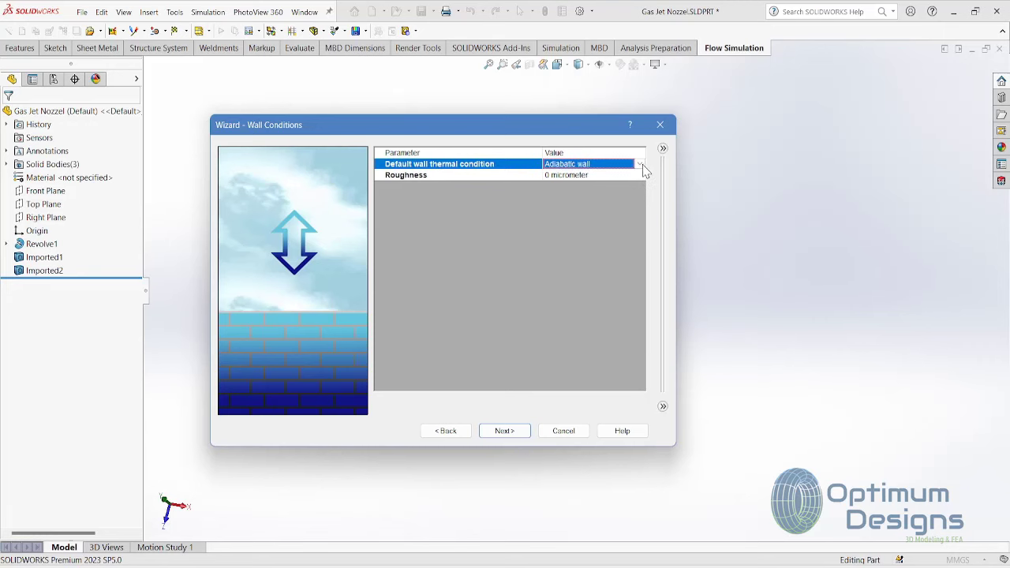
{"action": "left_click", "coordinate": [505, 431]}
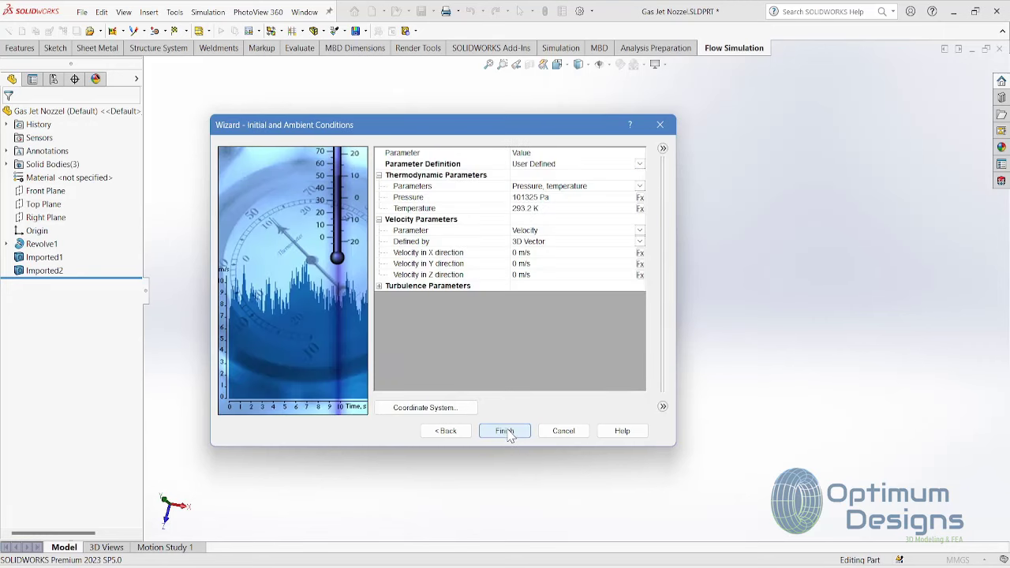
{"action": "left_click", "coordinate": [527, 198]}
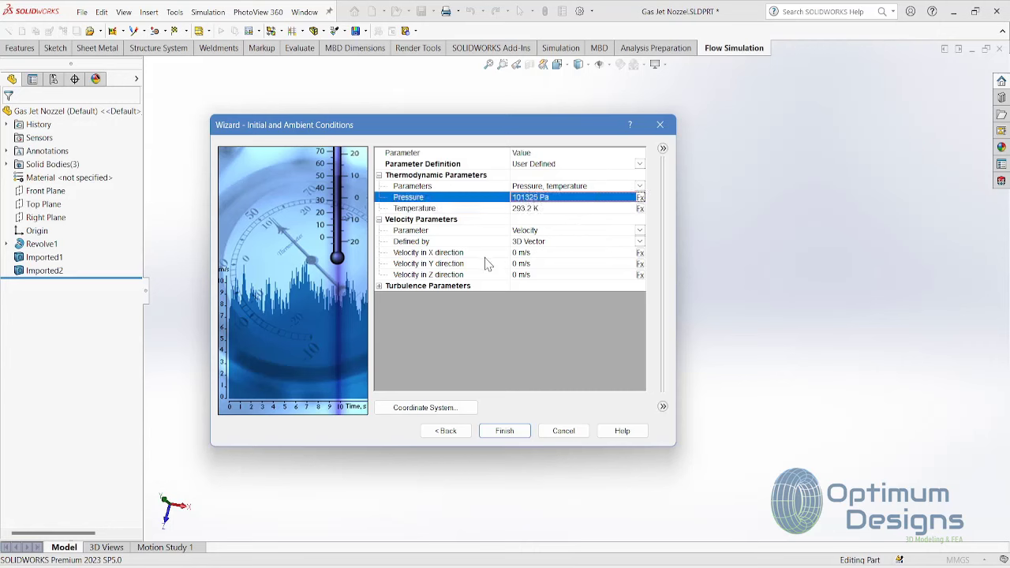
{"action": "left_click", "coordinate": [511, 434]}
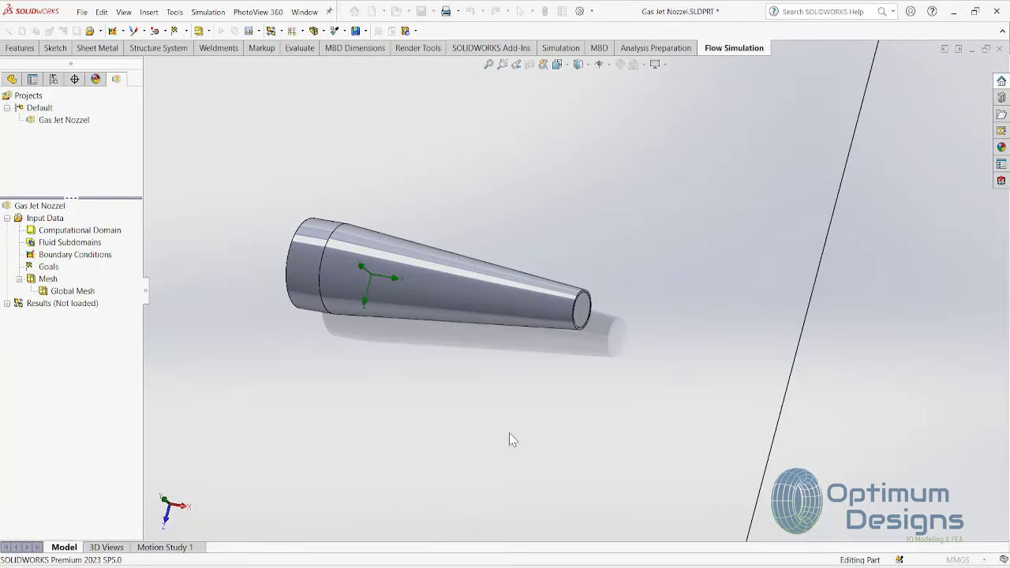
Step: Orbit the model and select the nozzle's wide inlet face from the overlapping faces
{"action": "mouse_move", "coordinate": [498, 325]}
{"action": "middle_mouse_down"}
{"action": "mouse_move", "coordinate": [447, 307]}
{"action": "mouse_move", "coordinate": [529, 417]}
{"action": "mouse_move", "coordinate": [525, 383]}
{"action": "mouse_move", "coordinate": [482, 380]}
{"action": "mouse_move", "coordinate": [497, 408]}
{"action": "middle_mouse_up"}
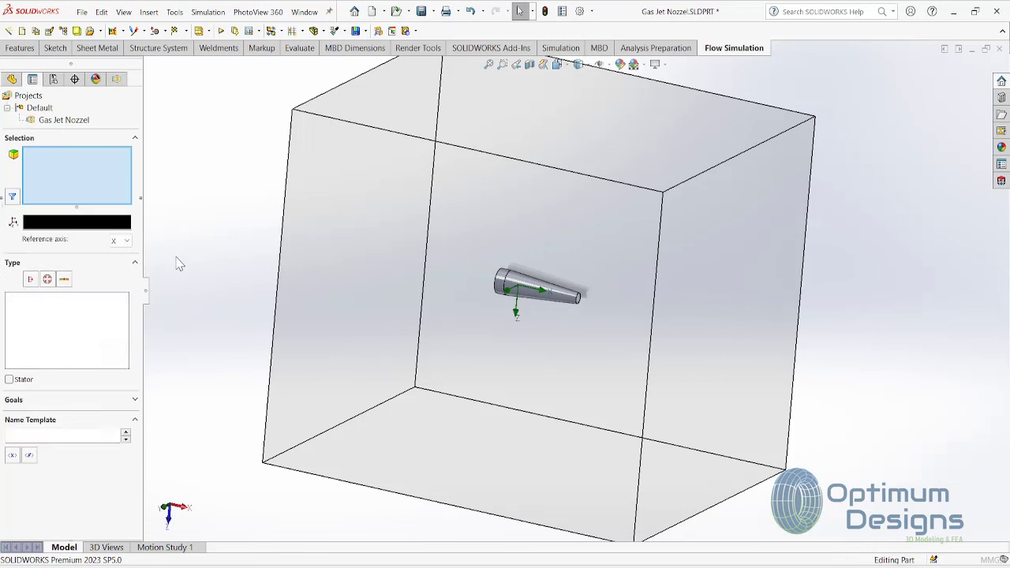
{"action": "mouse_move", "coordinate": [361, 292]}
{"action": "middle_mouse_down"}
{"action": "mouse_move", "coordinate": [395, 282]}
{"action": "mouse_move", "coordinate": [444, 308]}
{"action": "mouse_move", "coordinate": [430, 328]}
{"action": "middle_mouse_up"}
{"action": "scroll", "coordinate": [533, 329], "scroll_direction": "down", "scroll_amount": 5}
{"action": "scroll", "coordinate": [534, 329], "scroll_direction": "down", "scroll_amount": 4}
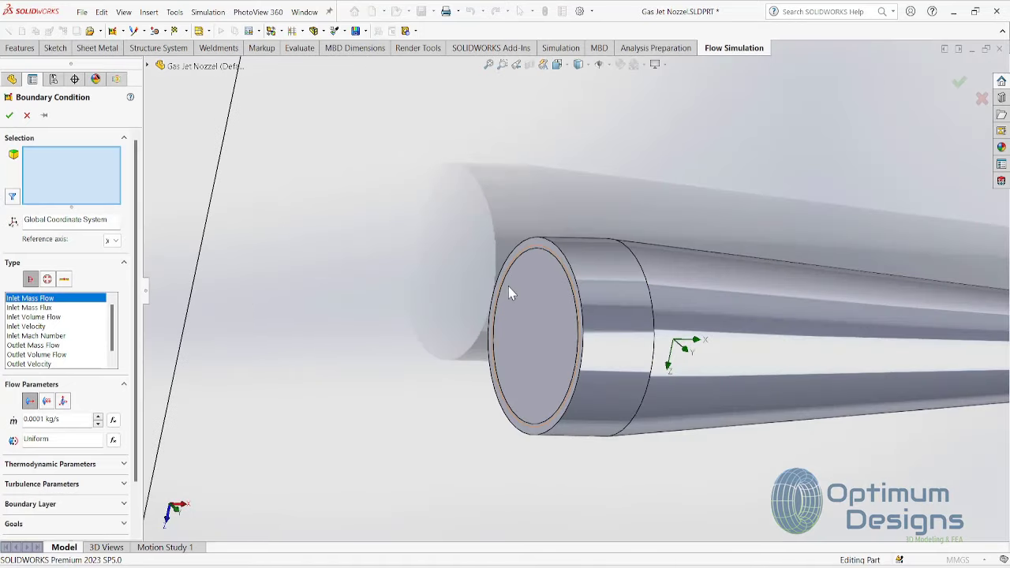
{"action": "right_click", "coordinate": [538, 310]}
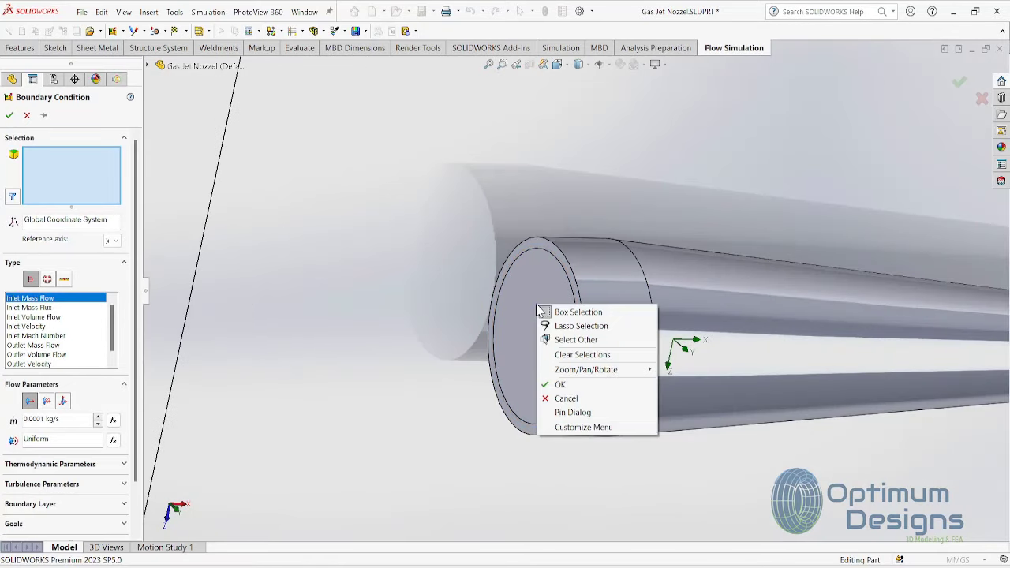
{"action": "left_click", "coordinate": [574, 345]}
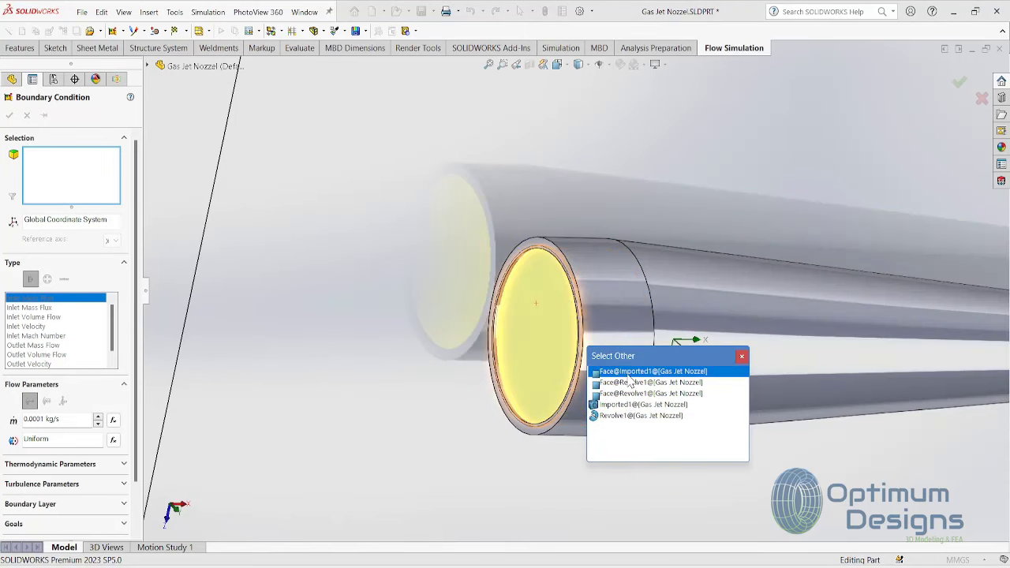
{"action": "left_click", "coordinate": [629, 376]}
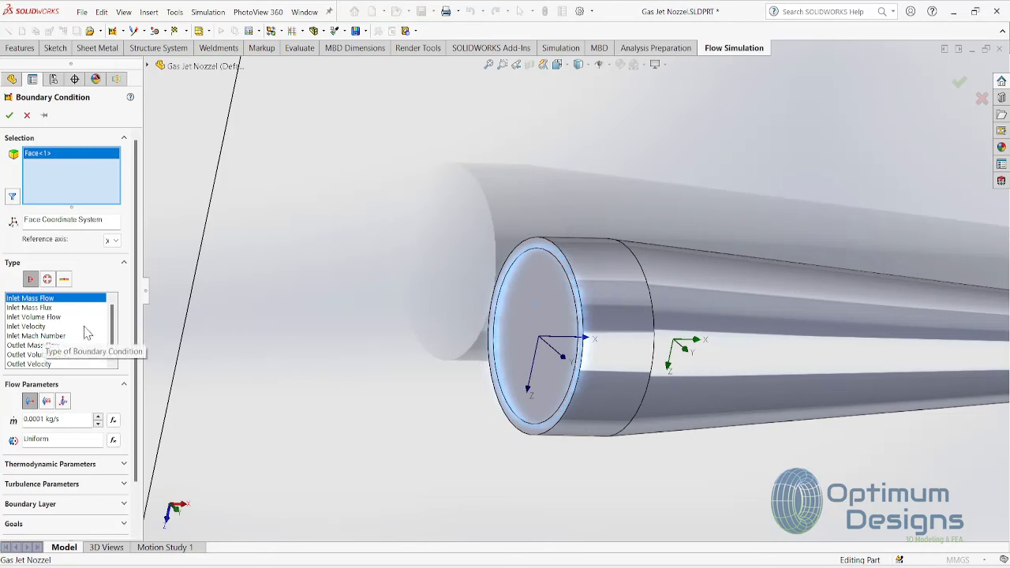
{"action": "scroll", "coordinate": [114, 332], "scroll_direction": "down", "scroll_amount": 1}
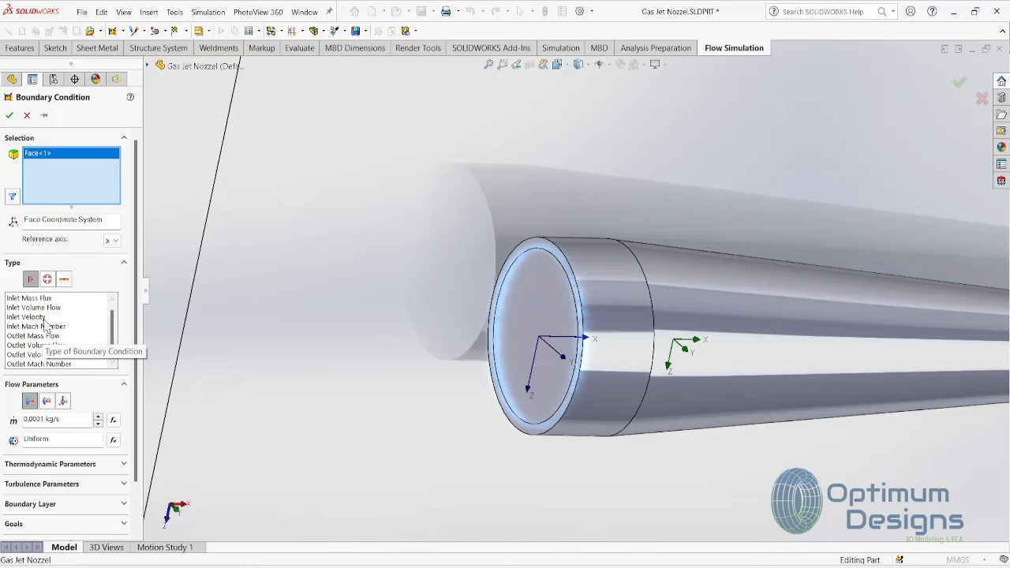
Step: Apply an Inlet Velocity of 0.01 m/s to that face as Inlet Velocity 1
{"action": "left_click", "coordinate": [47, 318]}
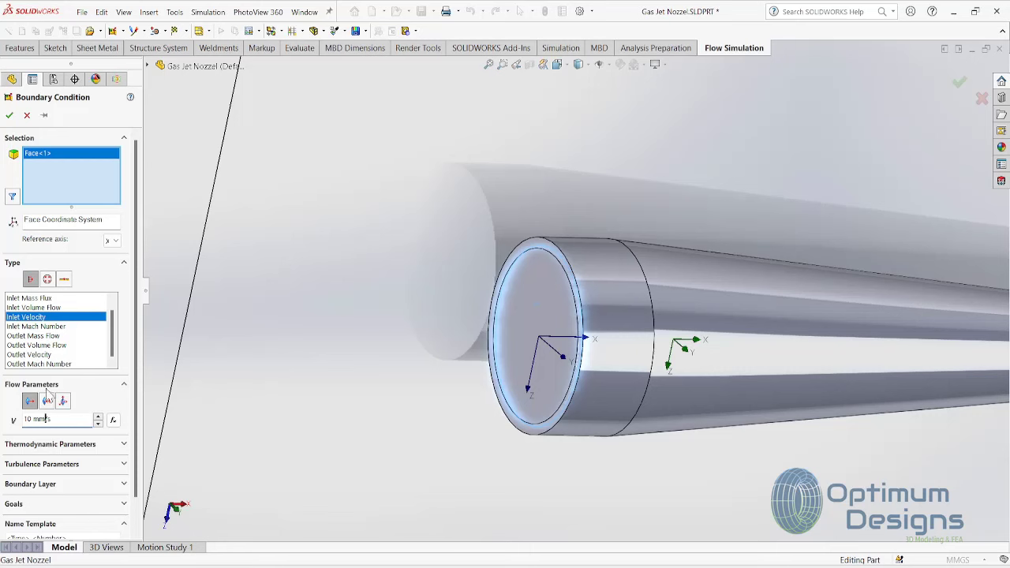
{"action": "scroll", "coordinate": [138, 336], "scroll_direction": "down", "scroll_amount": 1}
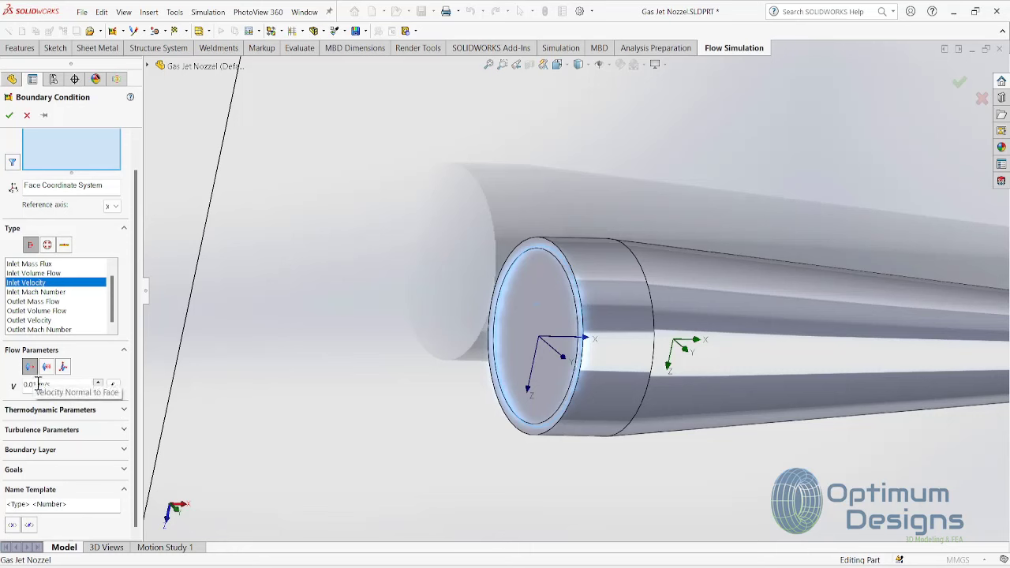
{"action": "left_click_drag", "start_coordinate": [39, 384], "coordinate": [3, 387]}
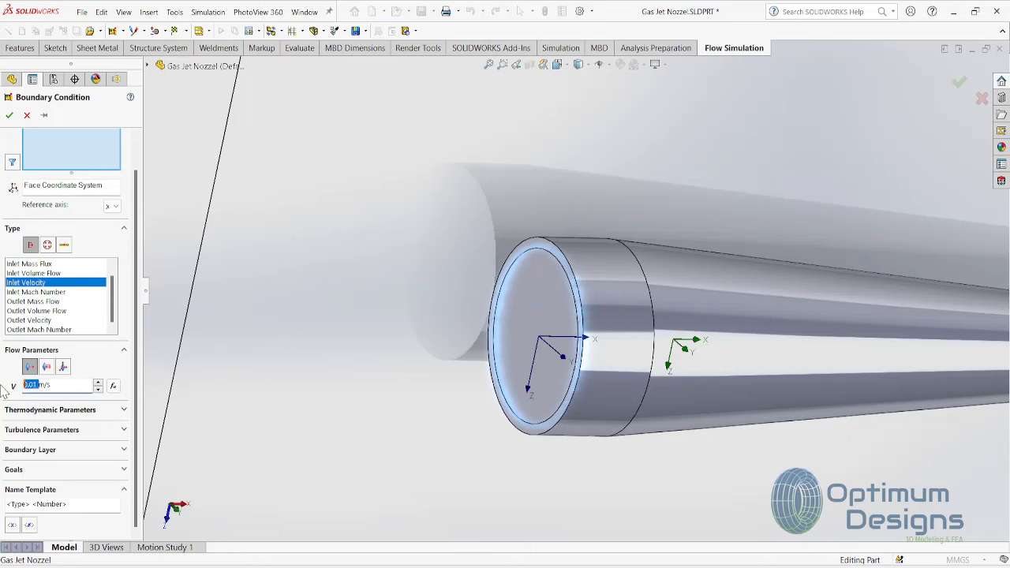
{"action": "left_click", "coordinate": [97, 391]}
{"action": "key", "text": "BackSpace"}
{"action": "key", "text": "Return"}
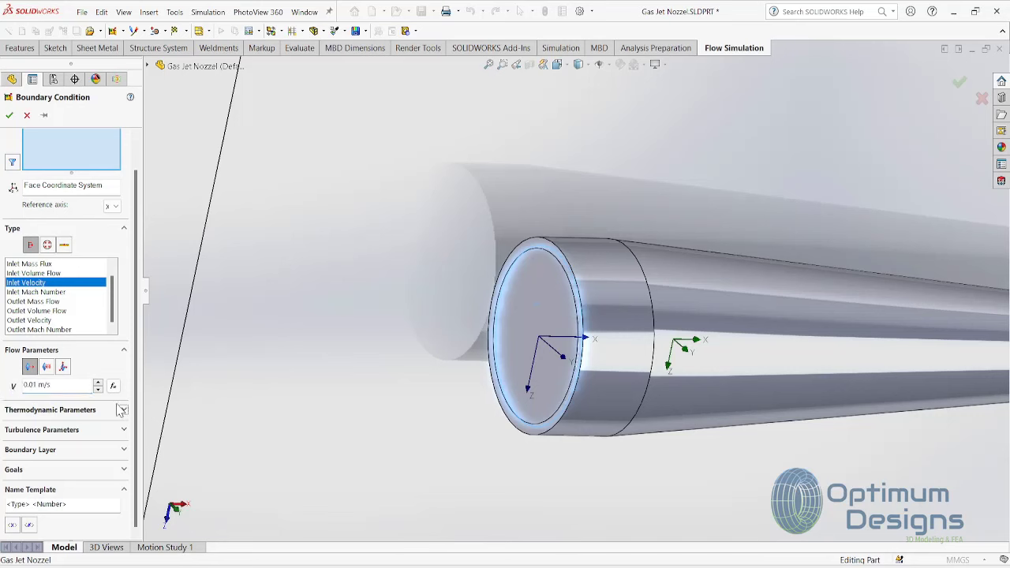
{"action": "left_click", "coordinate": [124, 410]}
{"action": "left_click", "coordinate": [123, 411]}
{"action": "left_click", "coordinate": [124, 430]}
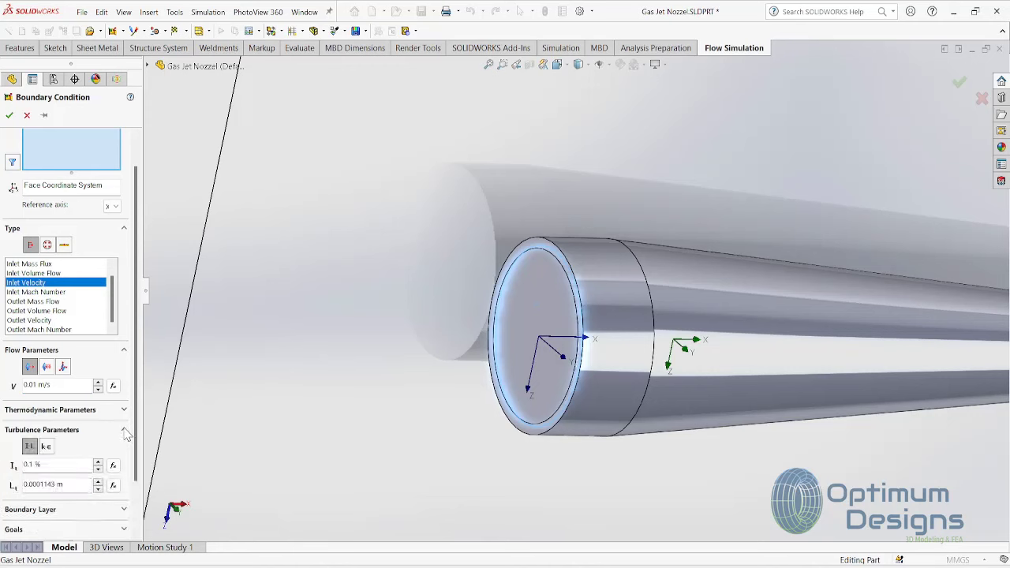
{"action": "left_click", "coordinate": [124, 431]}
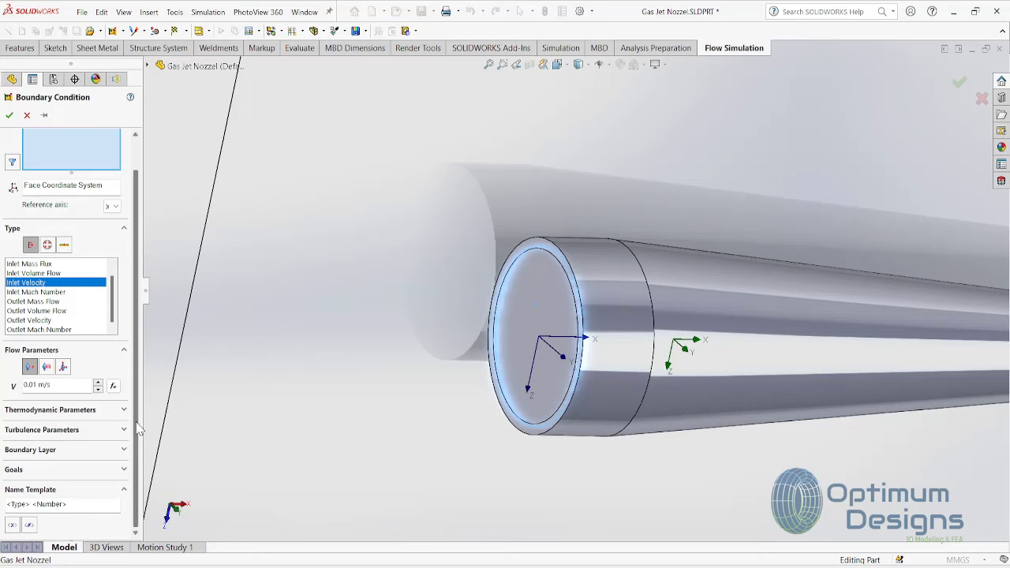
{"action": "left_click", "coordinate": [124, 450]}
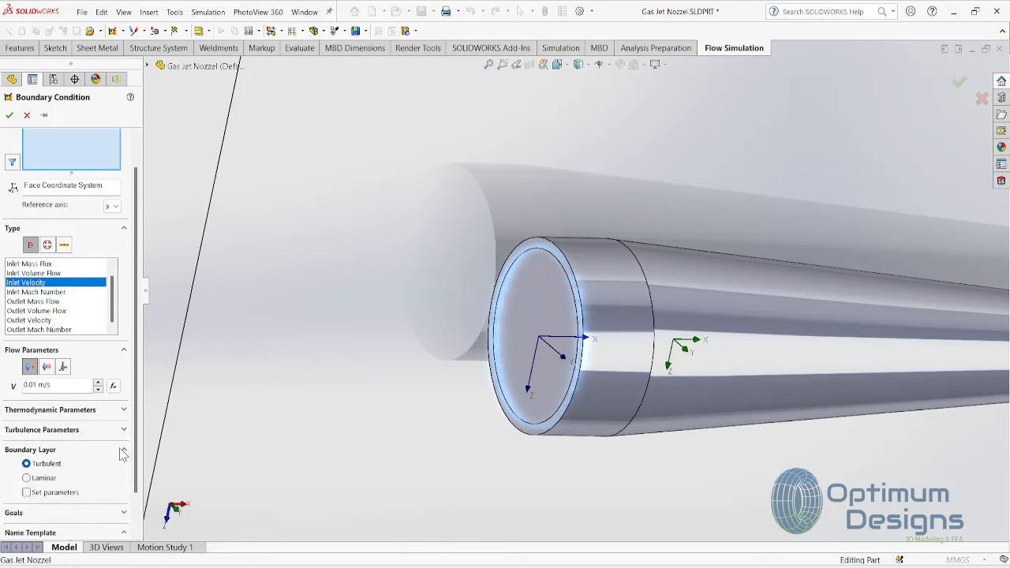
{"action": "left_click", "coordinate": [124, 450]}
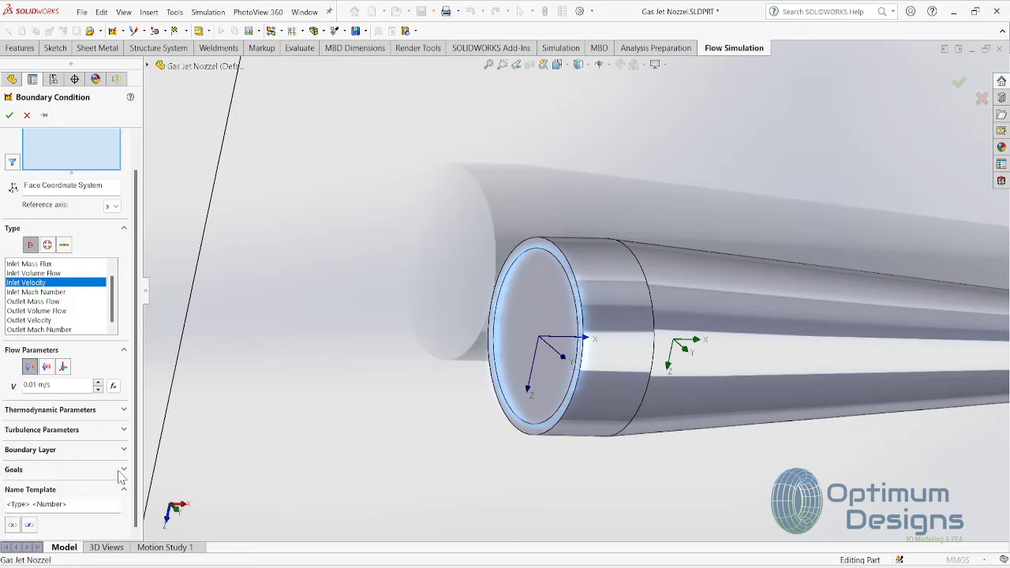
{"action": "left_click", "coordinate": [10, 117]}
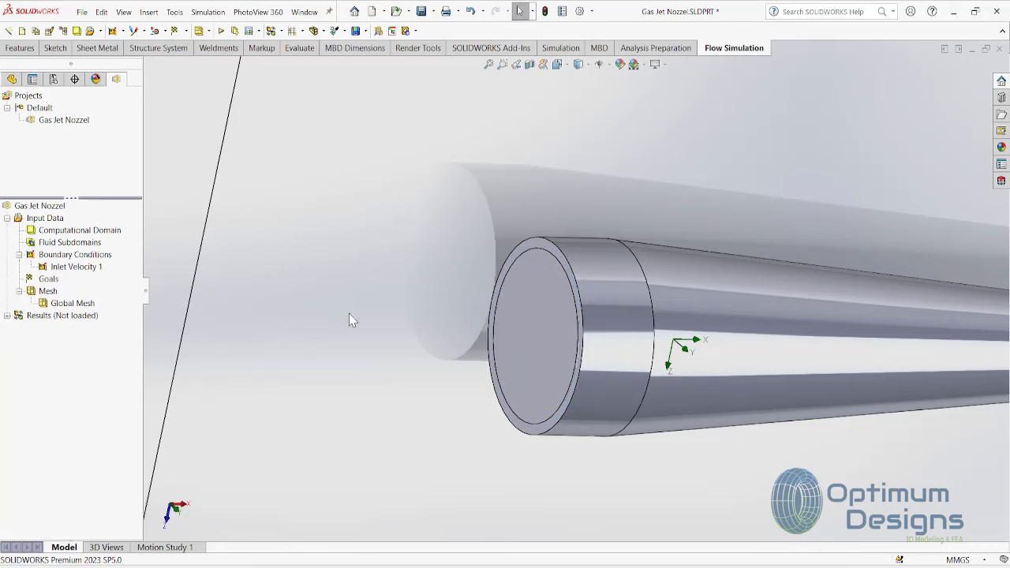
Step: Insert a new boundary condition and select the nozzle's inner outlet face
{"action": "right_click", "coordinate": [55, 256]}
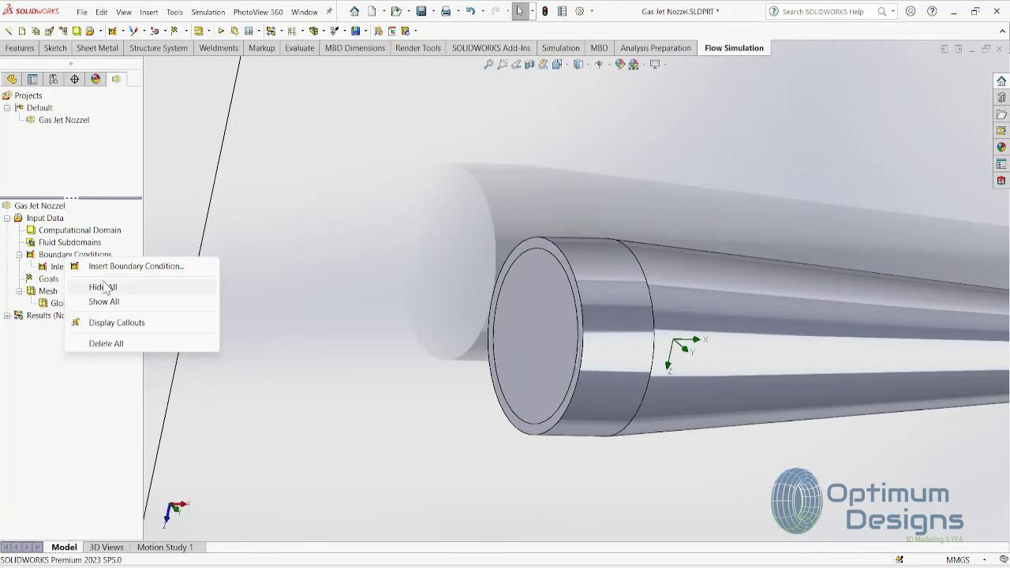
{"action": "left_click", "coordinate": [116, 271]}
{"action": "scroll", "coordinate": [597, 371], "scroll_direction": "up", "scroll_amount": 3}
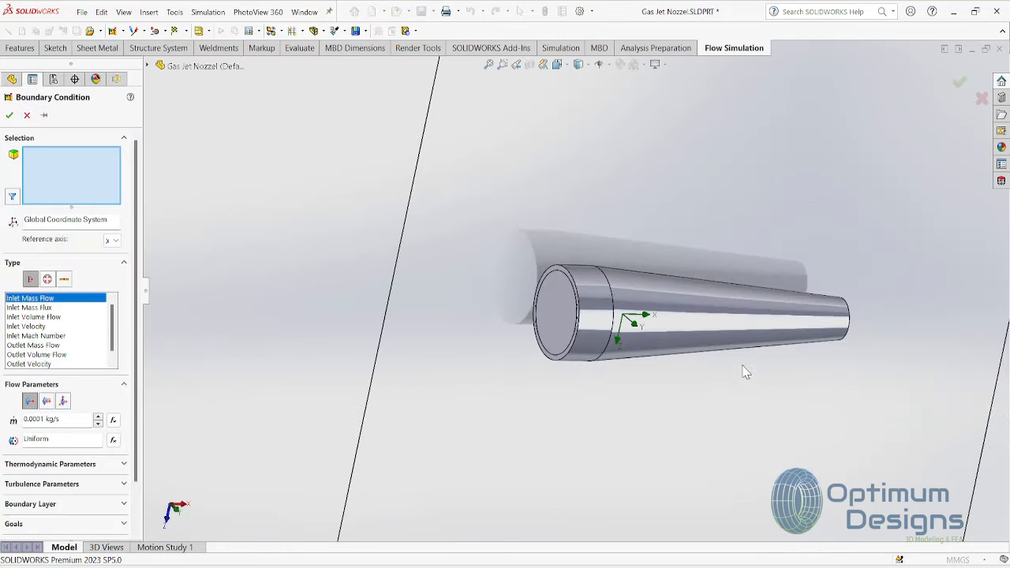
{"action": "mouse_move", "coordinate": [598, 371]}
{"action": "middle_mouse_down"}
{"action": "mouse_move", "coordinate": [677, 345]}
{"action": "mouse_move", "coordinate": [643, 377]}
{"action": "middle_mouse_up"}
{"action": "scroll", "coordinate": [813, 347], "scroll_direction": "down", "scroll_amount": 3}
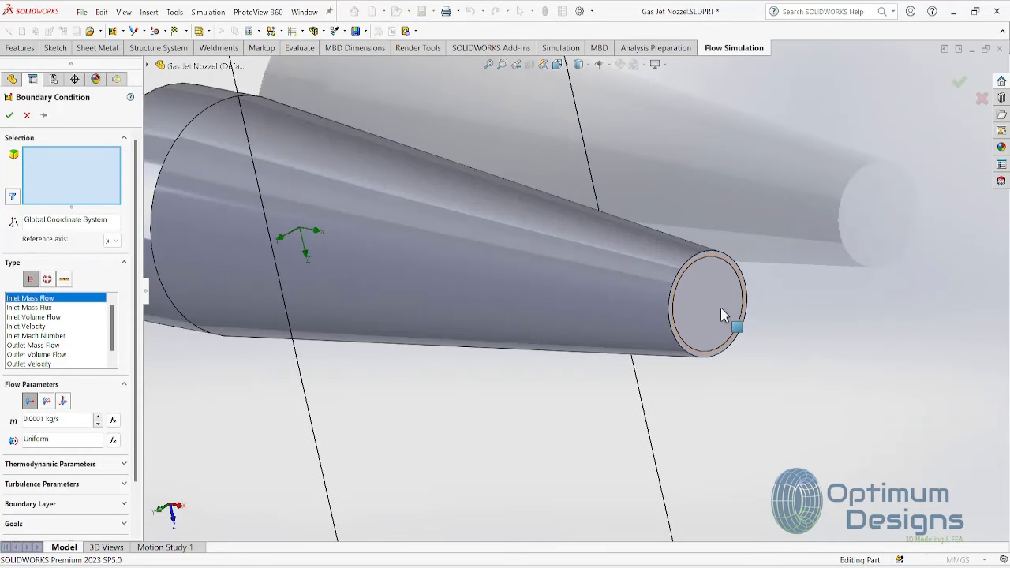
{"action": "right_click", "coordinate": [721, 308]}
{"action": "left_click", "coordinate": [798, 343]}
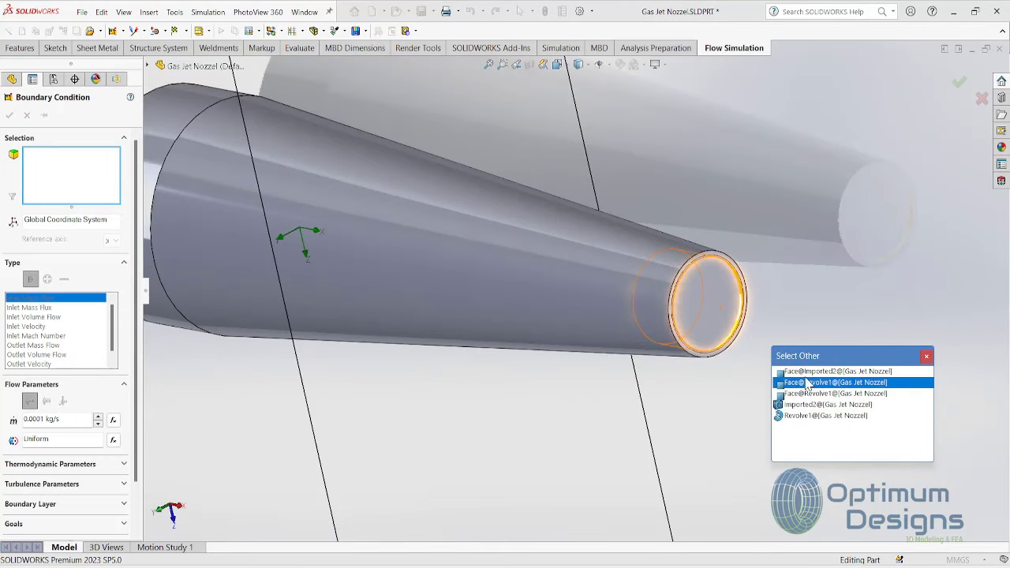
{"action": "left_click", "coordinate": [809, 382]}
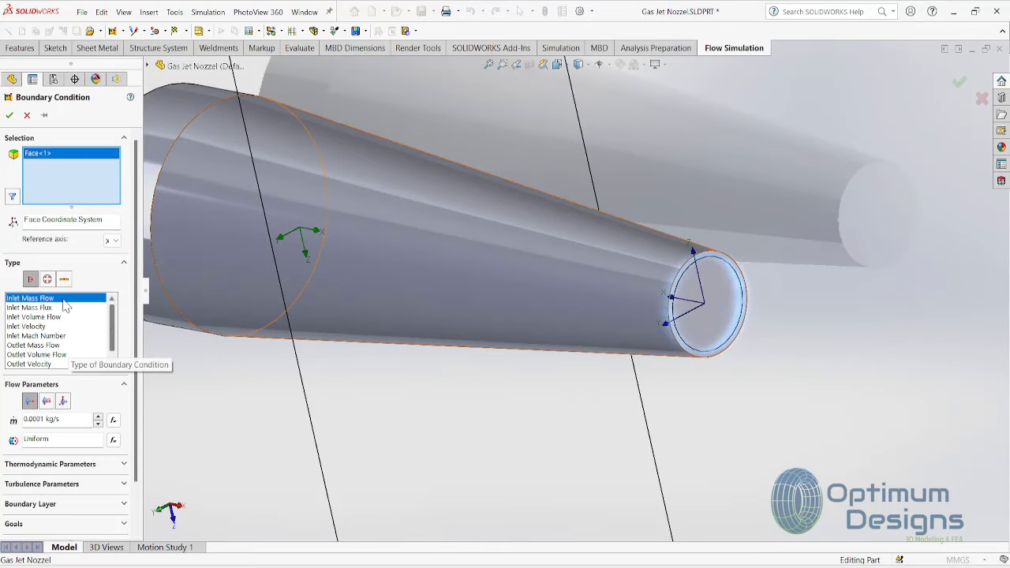
Step: Apply an Environment Pressure opening of 101325 Pa at 293.2 K to the outlet
{"action": "left_click", "coordinate": [48, 280]}
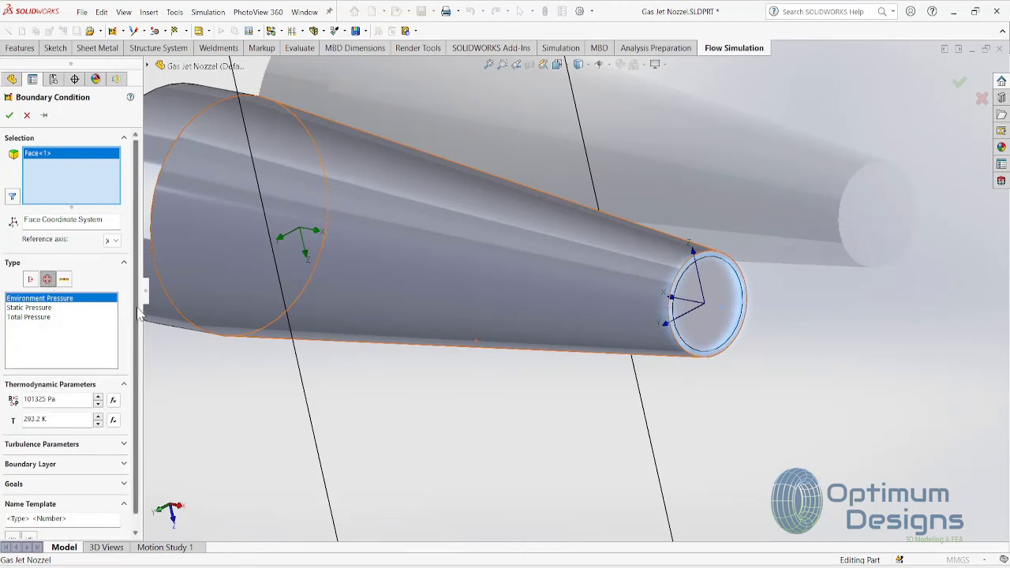
{"action": "left_click_drag", "start_coordinate": [137, 314], "coordinate": [139, 347]}
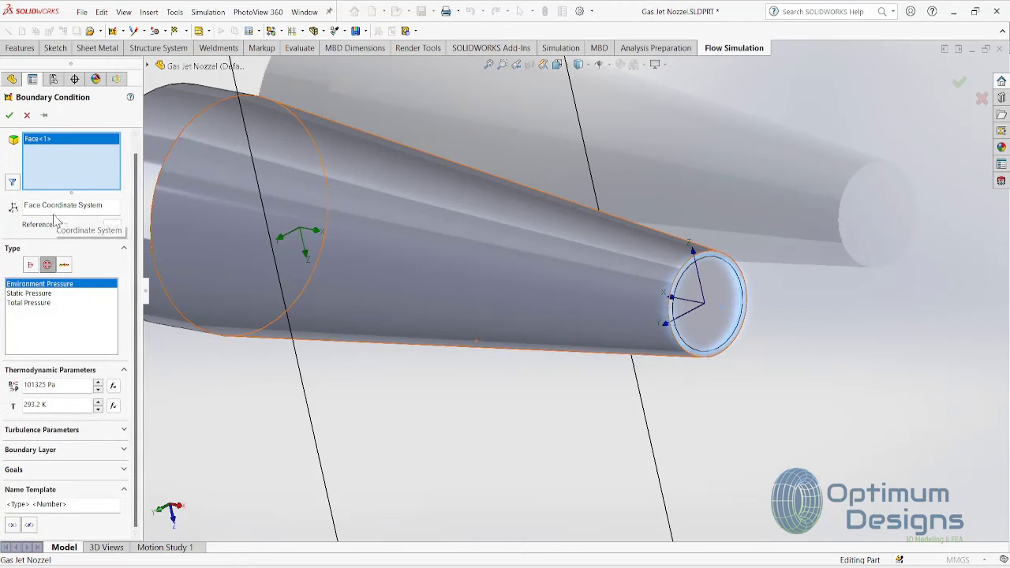
{"action": "middle_click_drag", "start_coordinate": [315, 348], "coordinate": [426, 367]}
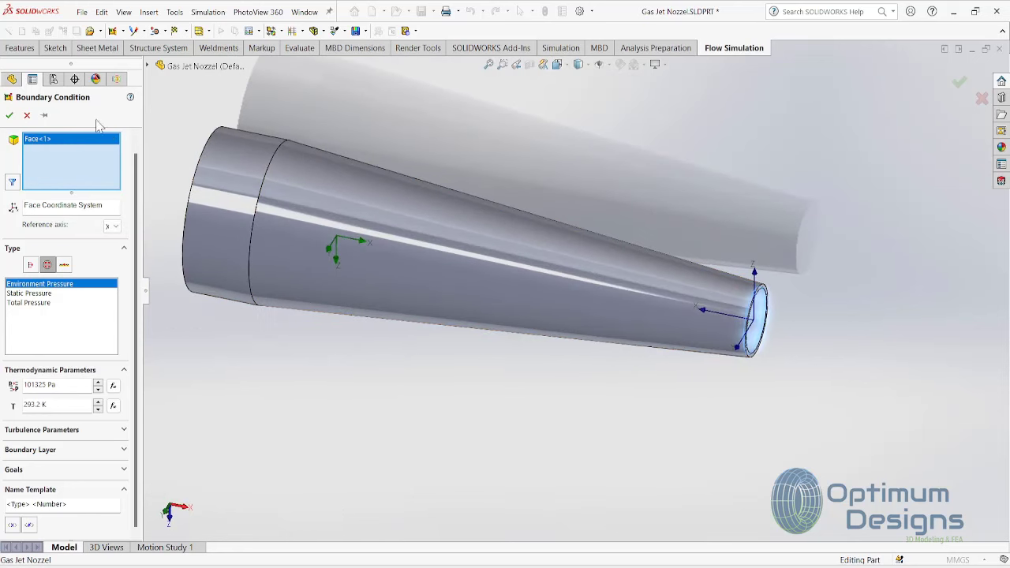
{"action": "left_click", "coordinate": [10, 116]}
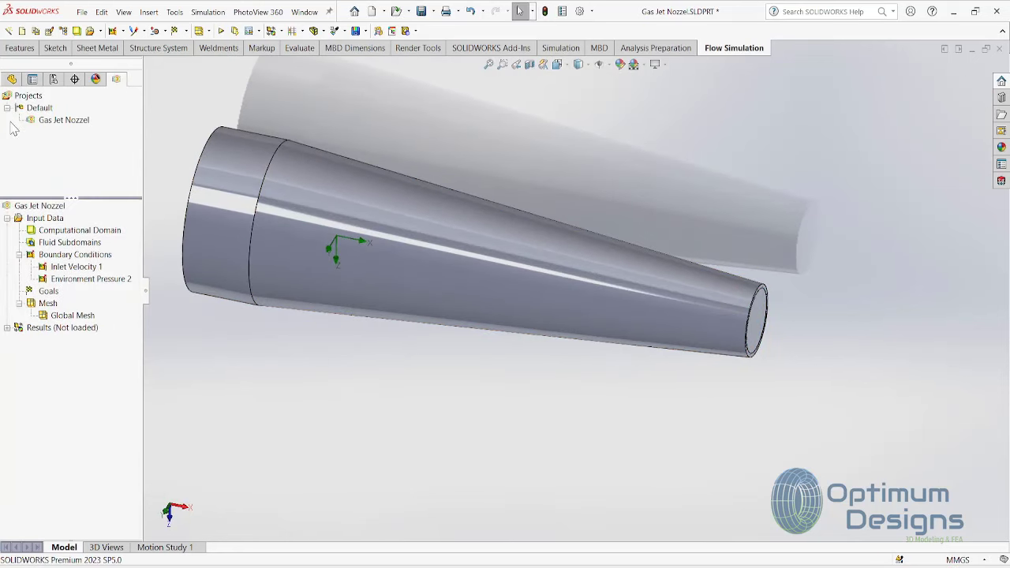
Step: In Front view, pull the domain's X and Y min/max boundaries in to the nozzle
{"action": "left_click", "coordinate": [61, 232]}
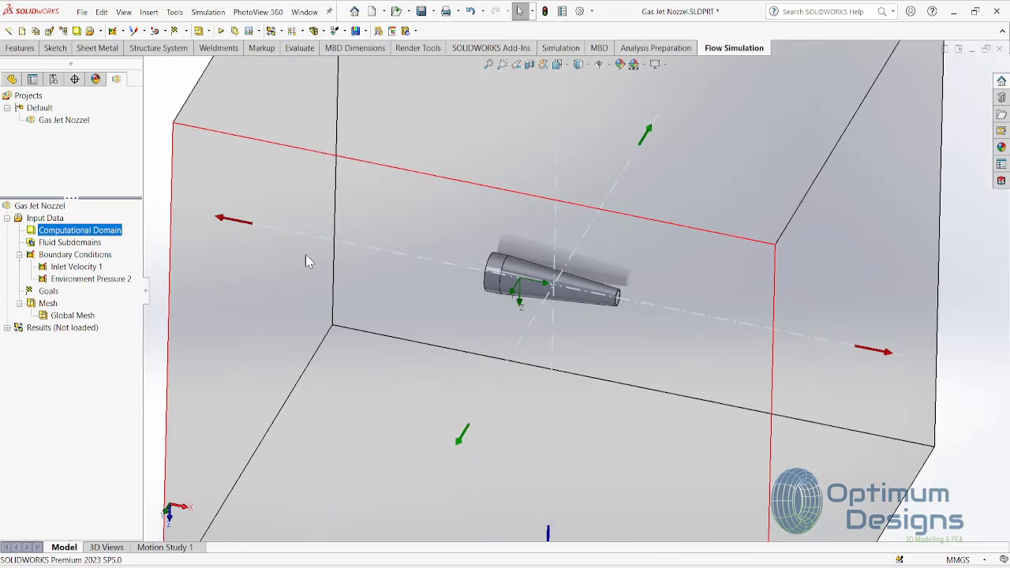
{"action": "left_click", "coordinate": [561, 66]}
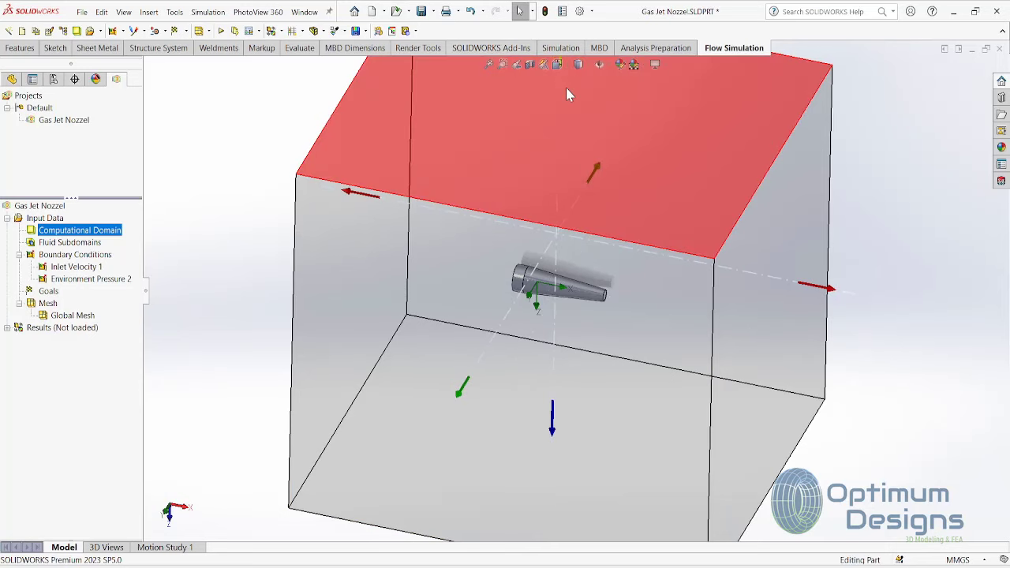
{"action": "left_click", "coordinate": [566, 88]}
{"action": "left_click", "coordinate": [561, 67]}
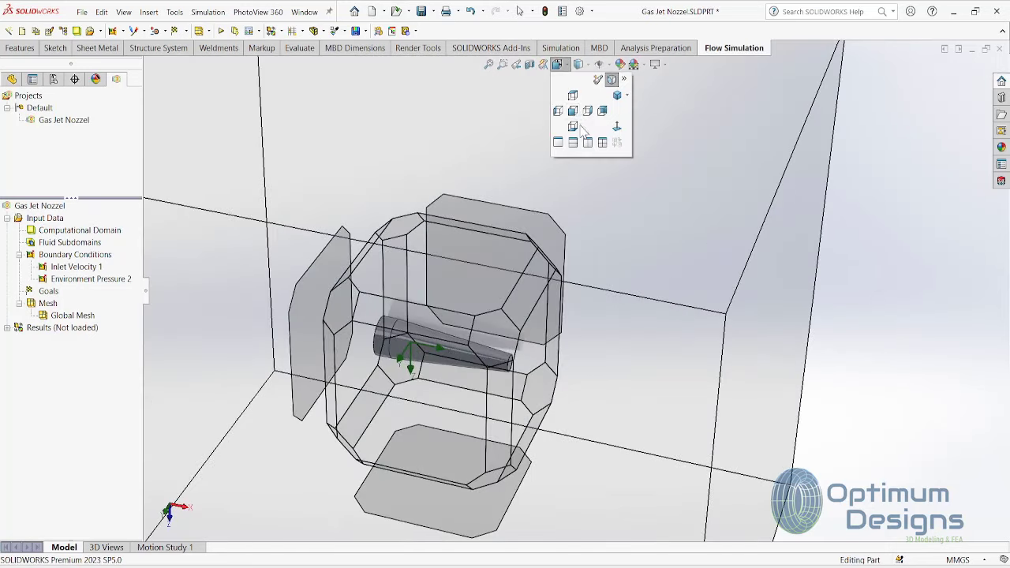
{"action": "left_click", "coordinate": [579, 117]}
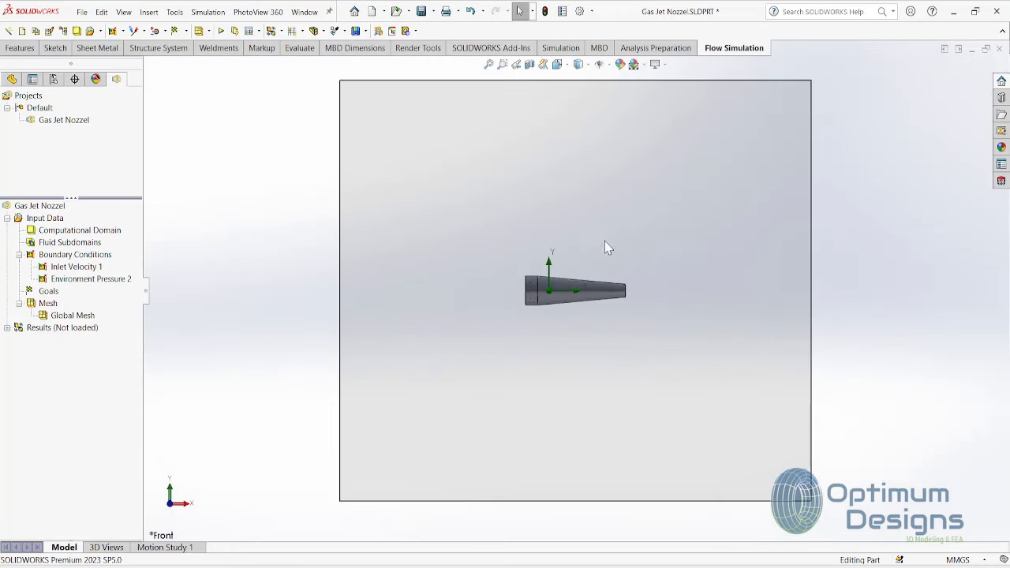
{"action": "left_click", "coordinate": [101, 231]}
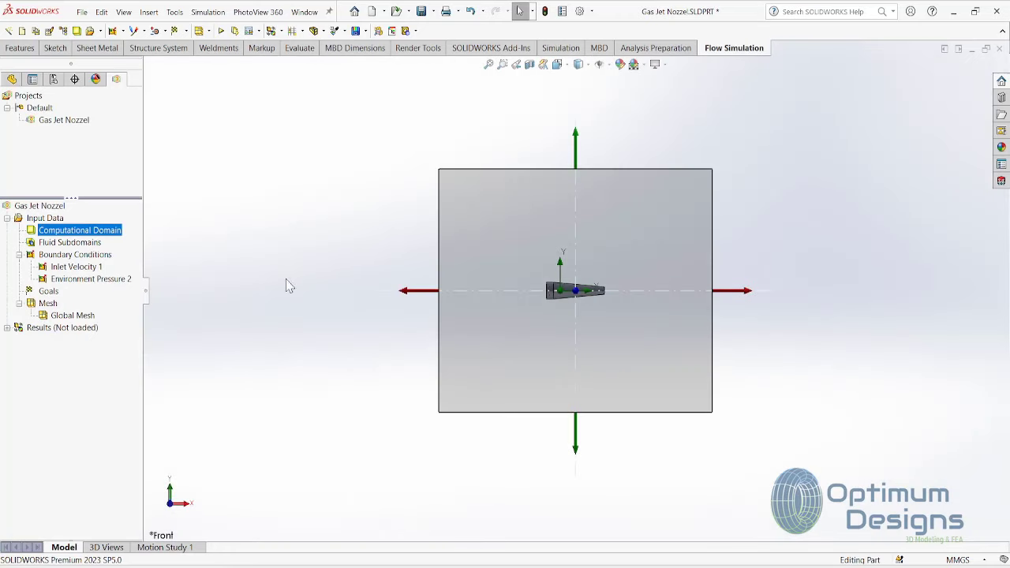
{"action": "left_click_drag", "start_coordinate": [412, 294], "coordinate": [511, 293]}
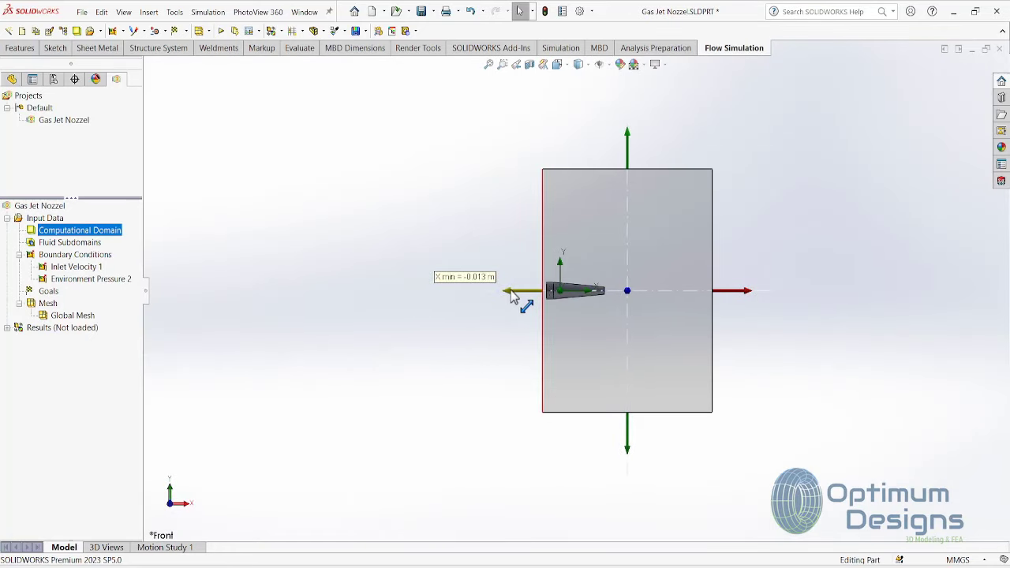
{"action": "left_click_drag", "start_coordinate": [745, 292], "coordinate": [642, 293]}
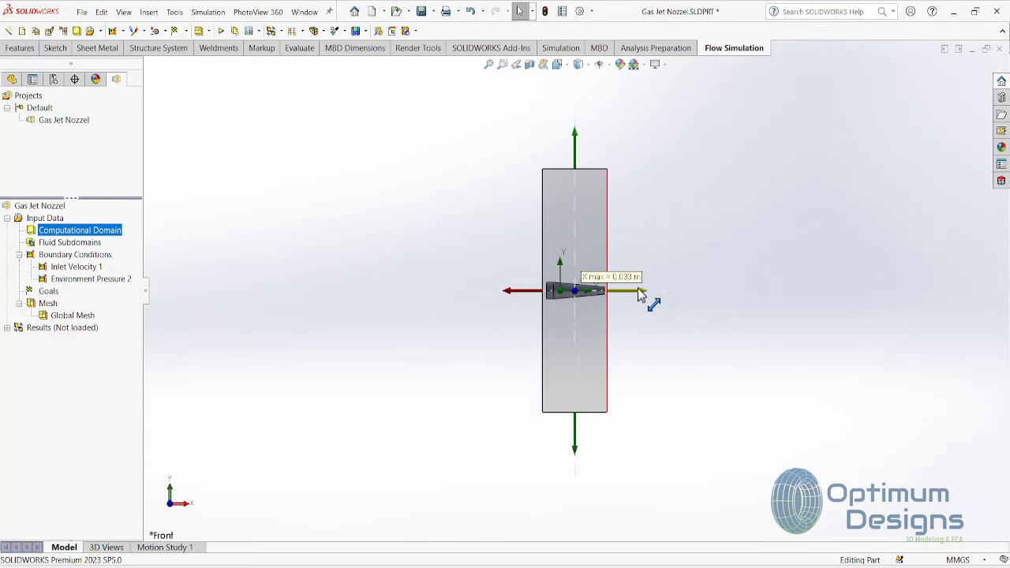
{"action": "left_click_drag", "start_coordinate": [577, 438], "coordinate": [583, 339]}
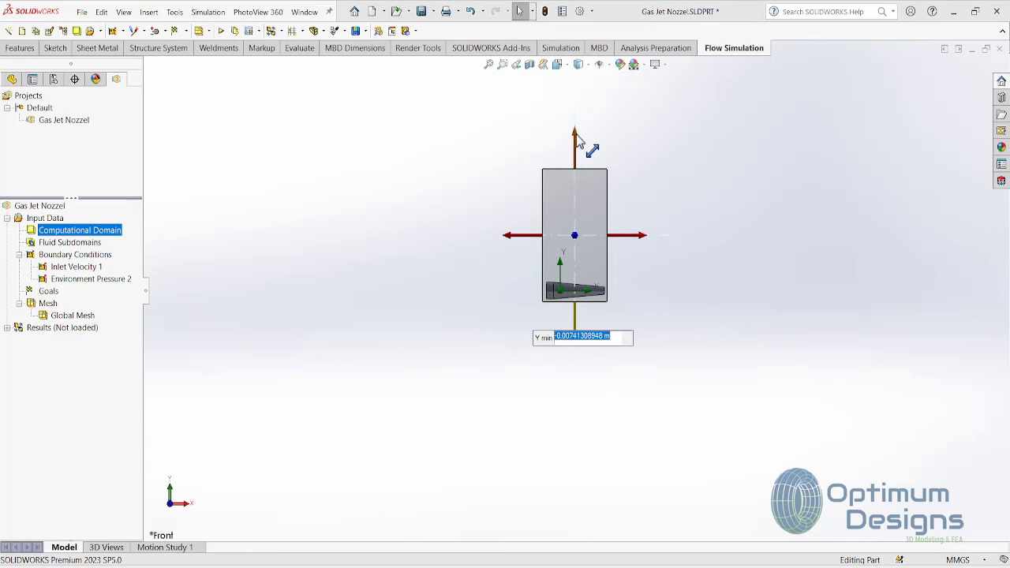
{"action": "left_click_drag", "start_coordinate": [581, 140], "coordinate": [576, 246]}
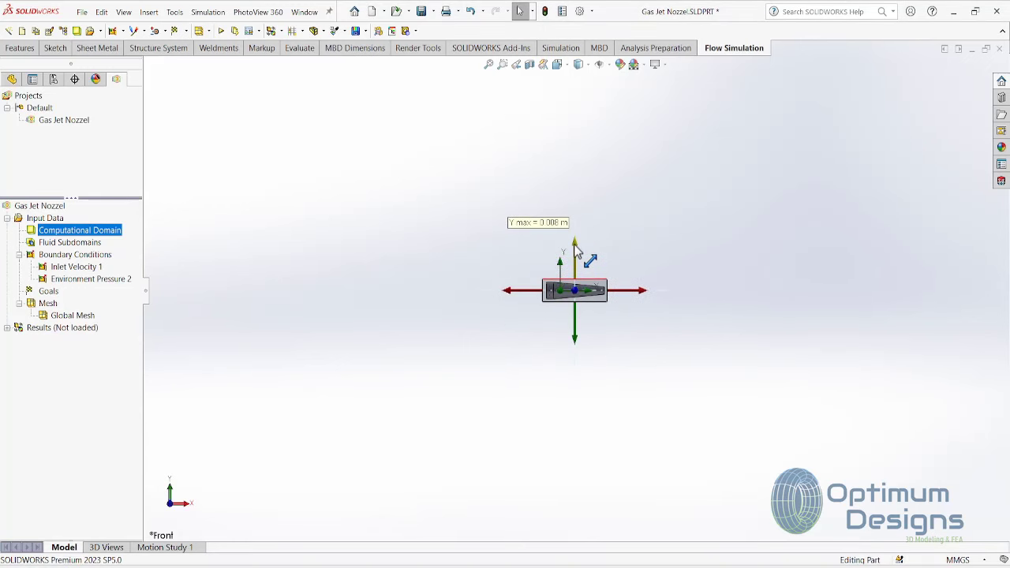
{"action": "left_click", "coordinate": [681, 258]}
Step: In Right view, pull the domain's Z max and Z min (about -0.0068 m) boundaries inward
{"action": "key", "text": "space"}
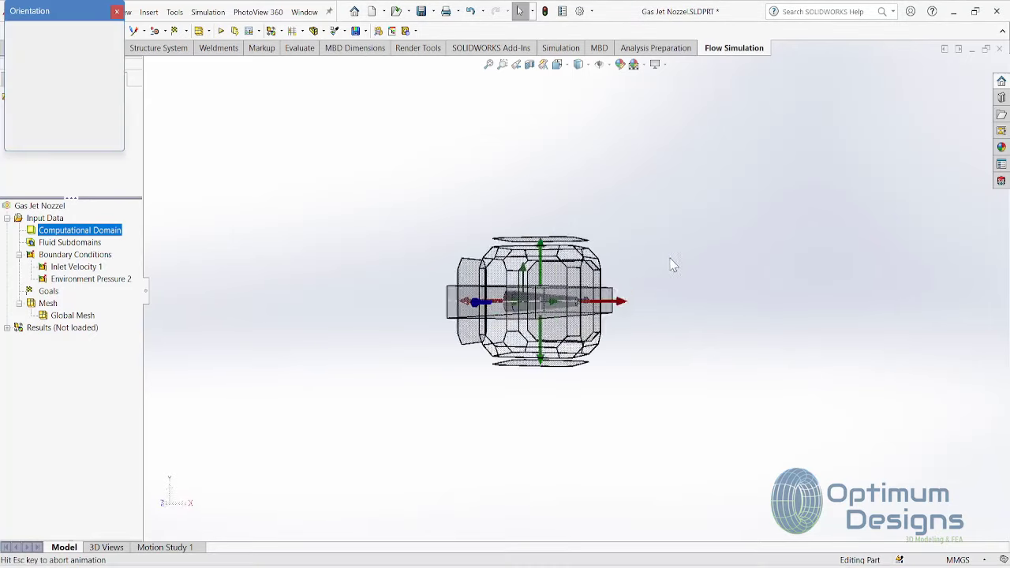
{"action": "left_click", "coordinate": [586, 286]}
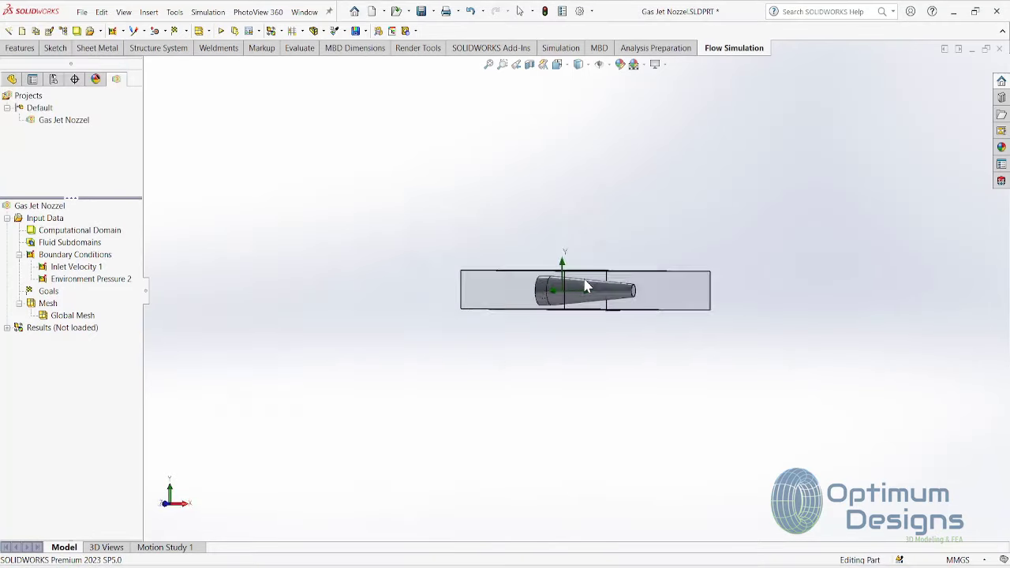
{"action": "scroll", "coordinate": [584, 278], "scroll_direction": "up", "scroll_amount": 3}
{"action": "scroll", "coordinate": [592, 286], "scroll_direction": "up", "scroll_amount": 2}
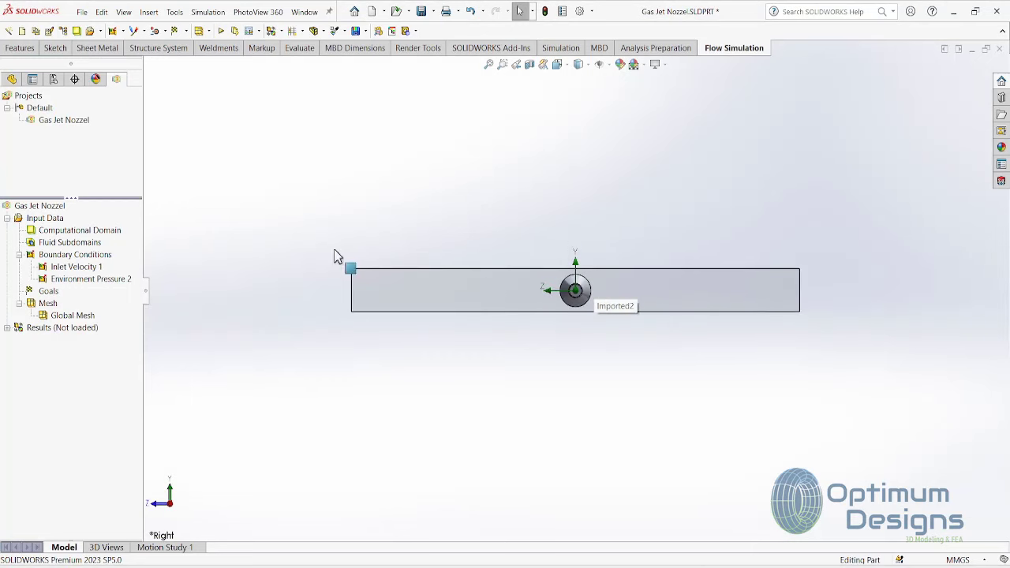
{"action": "left_click", "coordinate": [69, 230]}
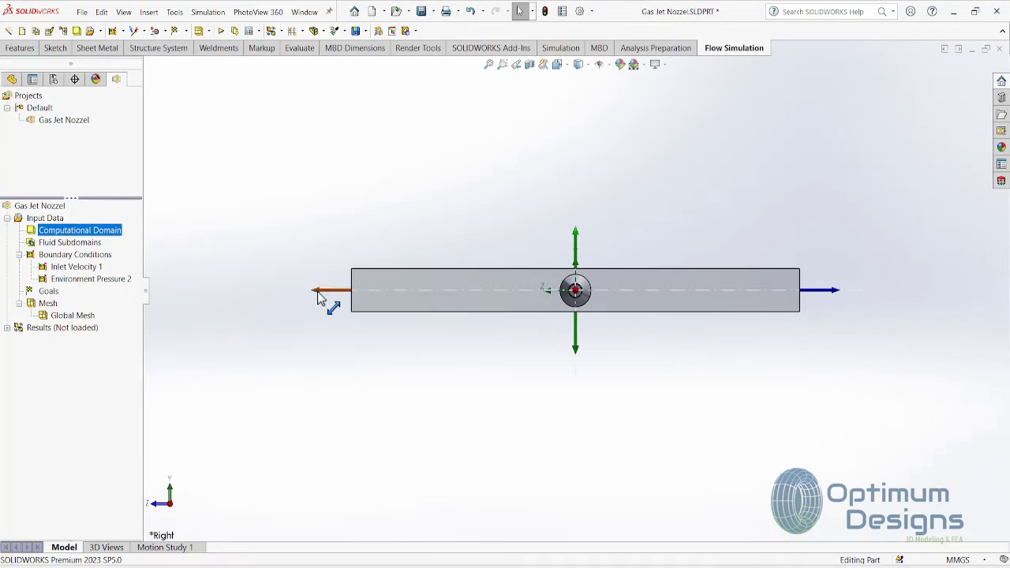
{"action": "left_click_drag", "start_coordinate": [318, 290], "coordinate": [522, 292]}
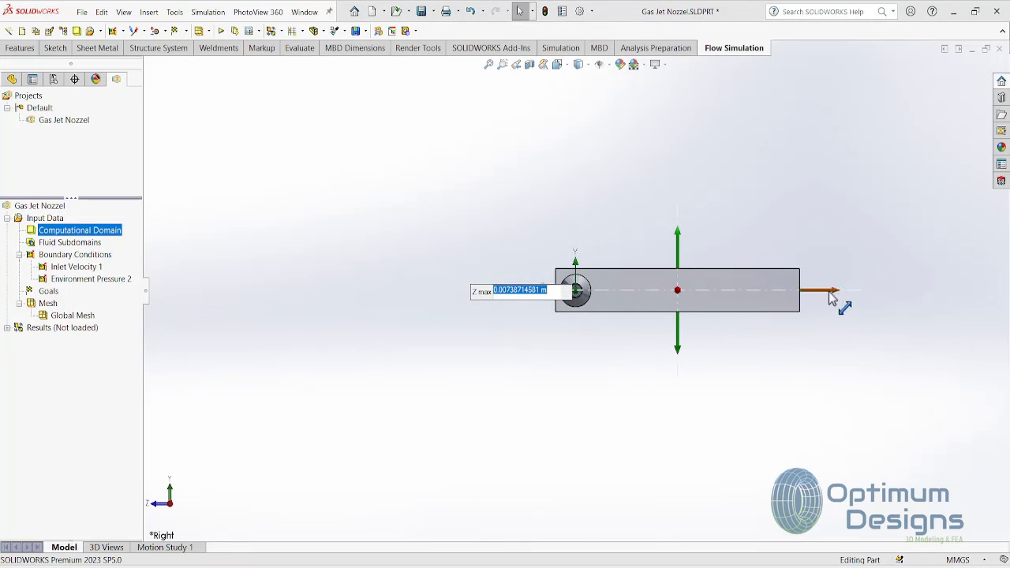
{"action": "left_click_drag", "start_coordinate": [833, 292], "coordinate": [627, 300]}
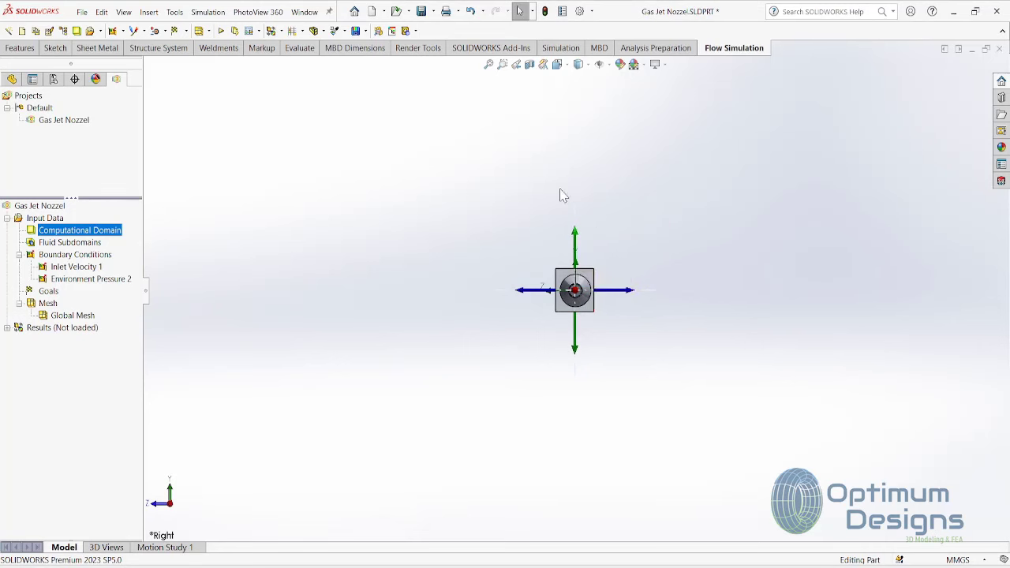
Step: Orbit to an angled view of the tightened domain and bring up the Mesh options
{"action": "mouse_move", "coordinate": [561, 194]}
{"action": "middle_mouse_down"}
{"action": "mouse_move", "coordinate": [631, 222]}
{"action": "mouse_move", "coordinate": [558, 312]}
{"action": "middle_mouse_up"}
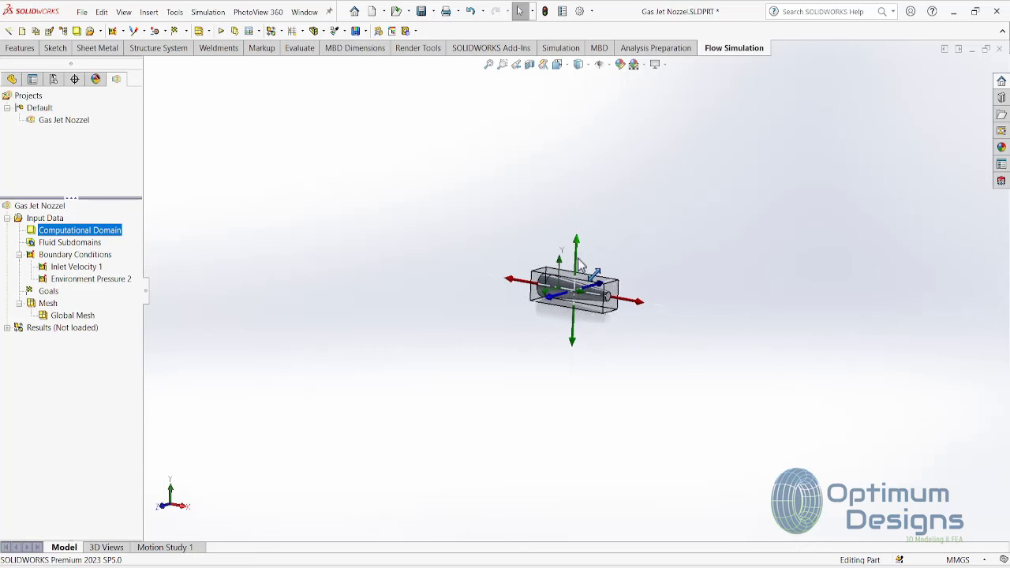
{"action": "scroll", "coordinate": [622, 248], "scroll_direction": "down", "scroll_amount": 5}
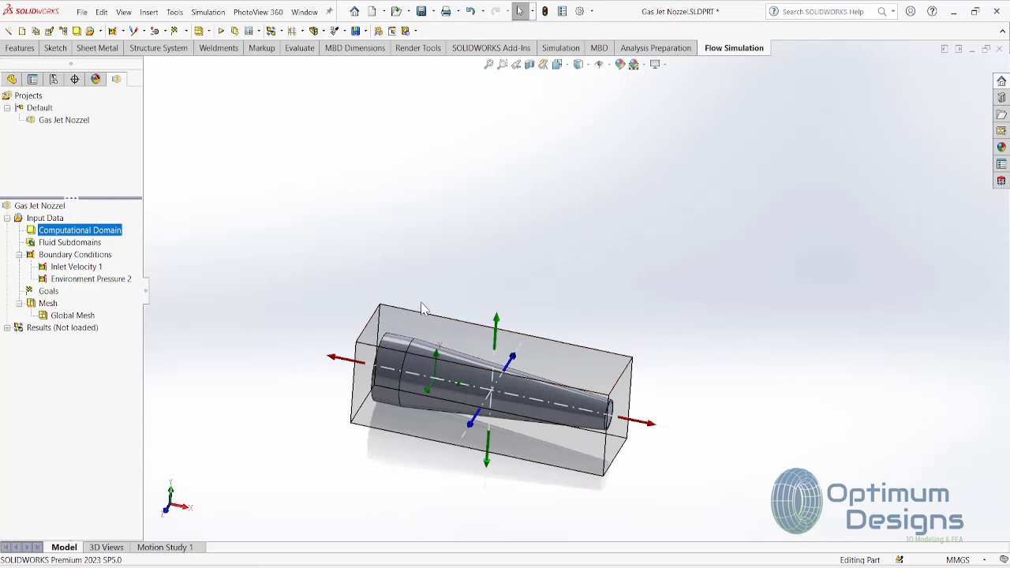
{"action": "middle_click_drag", "start_coordinate": [426, 336], "coordinate": [413, 297]}
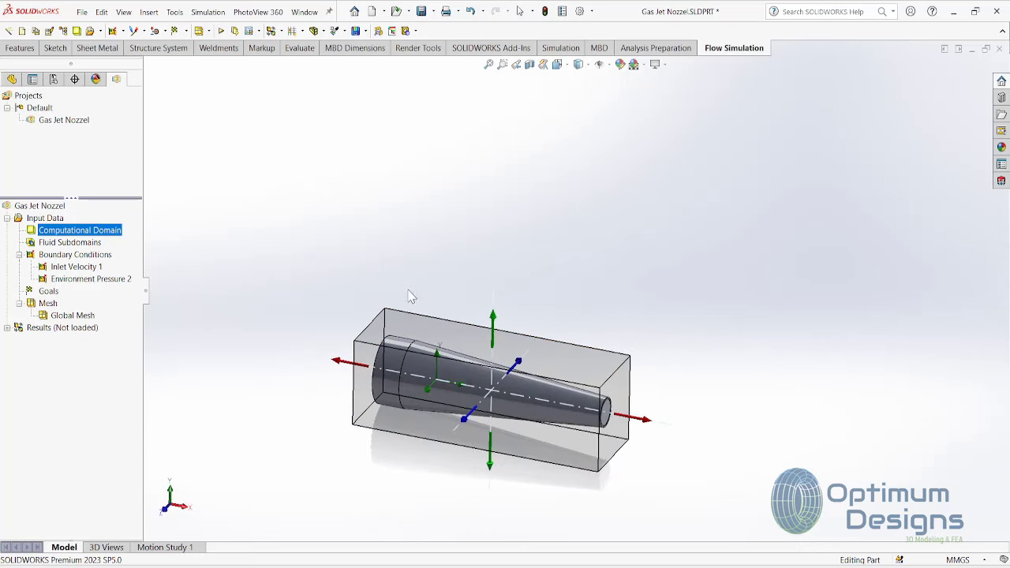
{"action": "left_click", "coordinate": [49, 303]}
{"action": "right_click", "coordinate": [50, 305]}
Step: Raise the Global Mesh's Level of Initial Mesh from 3 to 6 and apply it
{"action": "key", "text": "Escape"}
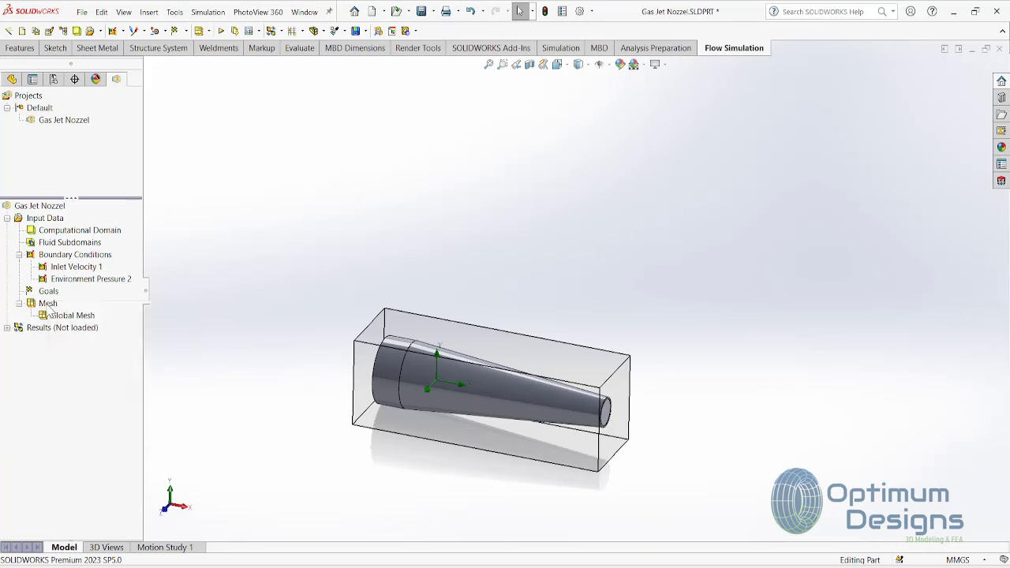
{"action": "right_click", "coordinate": [49, 308]}
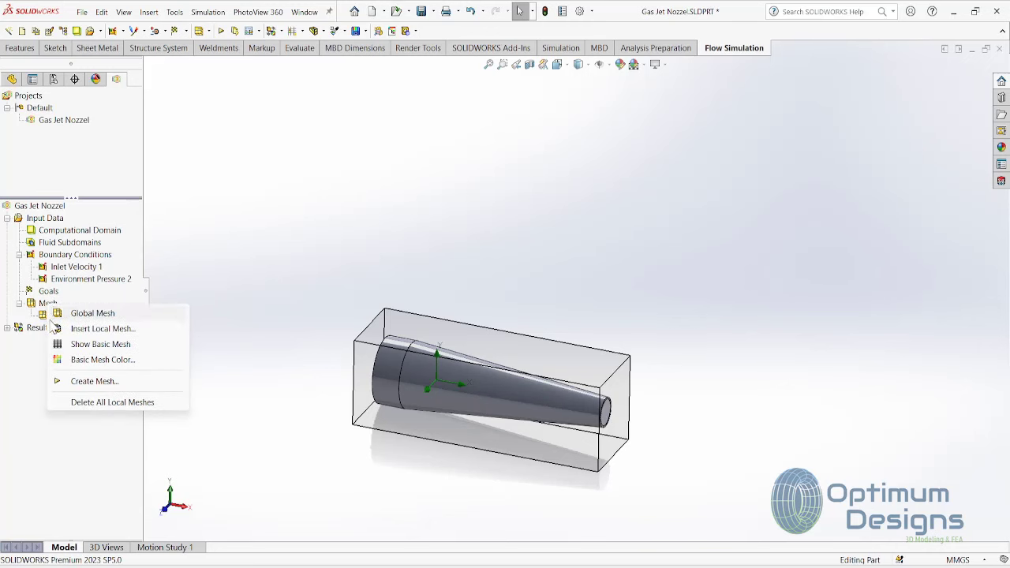
{"action": "key", "text": "Escape"}
{"action": "right_click", "coordinate": [68, 315]}
{"action": "left_click", "coordinate": [90, 327]}
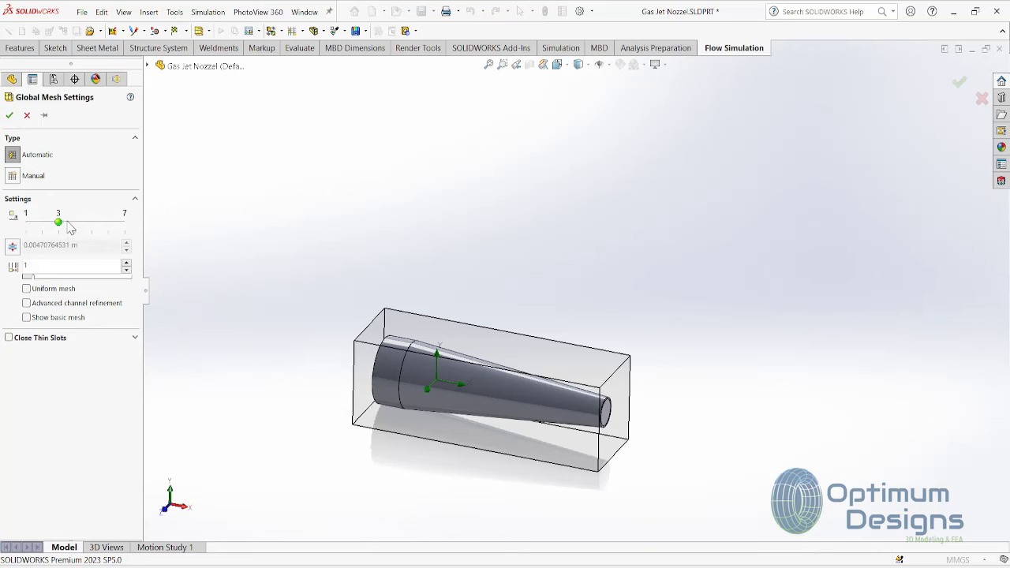
{"action": "left_click", "coordinate": [69, 224]}
{"action": "scroll", "coordinate": [347, 373], "scroll_direction": "down", "scroll_amount": 3}
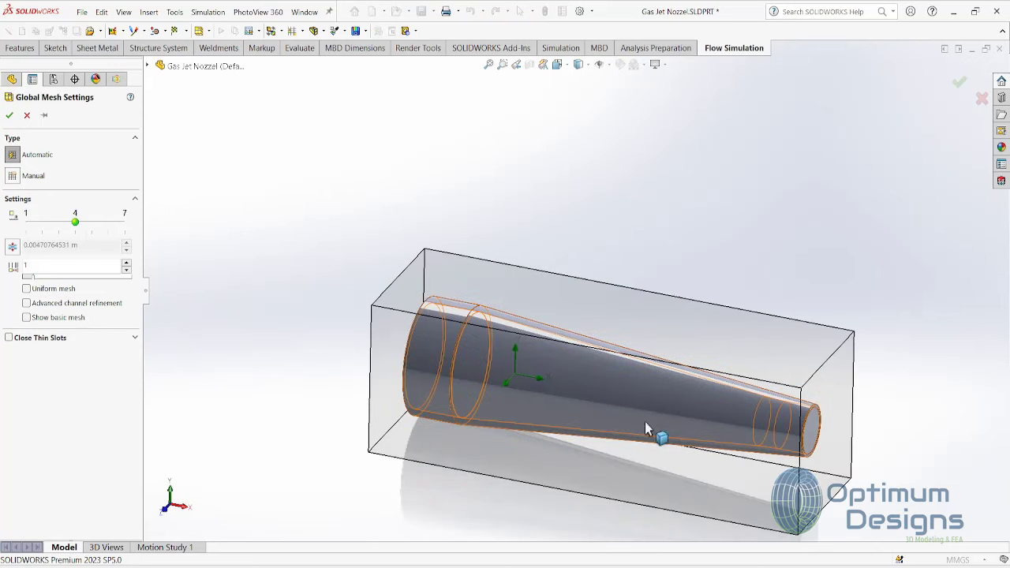
{"action": "scroll", "coordinate": [646, 429], "scroll_direction": "down", "scroll_amount": 2}
{"action": "left_click", "coordinate": [111, 226]}
{"action": "left_click", "coordinate": [113, 227]}
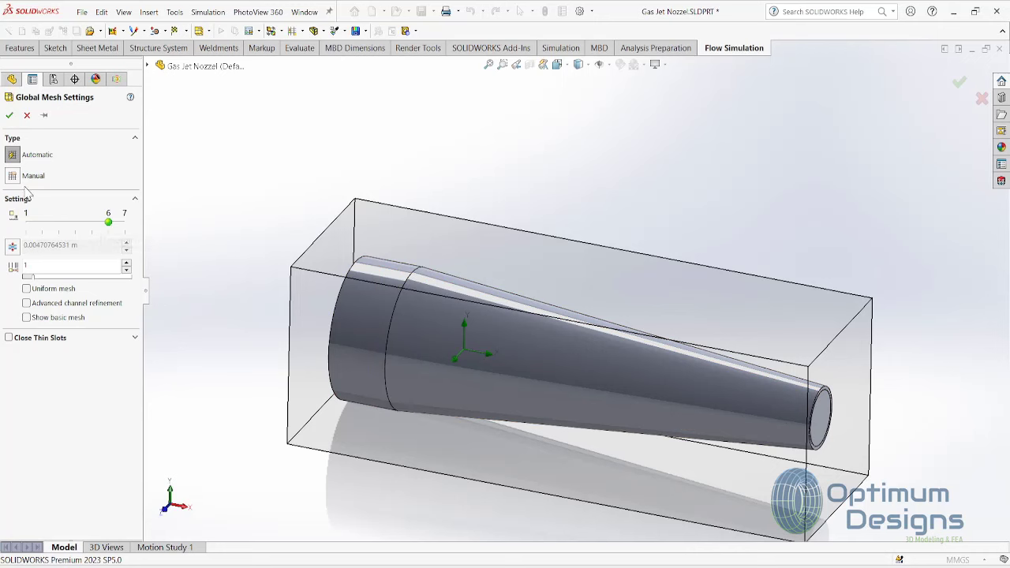
{"action": "left_click", "coordinate": [10, 116]}
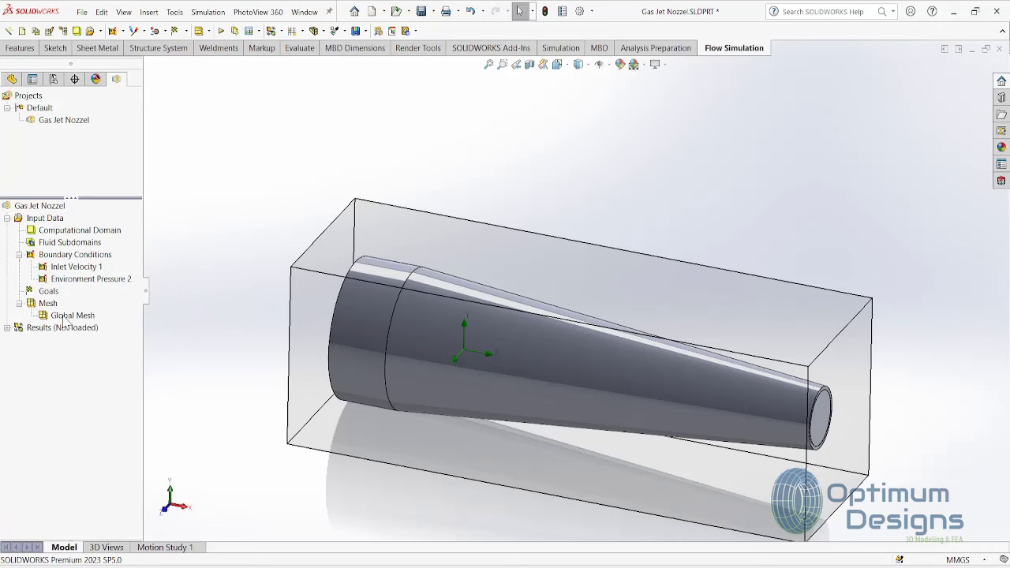
Step: Show the basic mesh and set its colour to red
{"action": "right_click", "coordinate": [45, 311]}
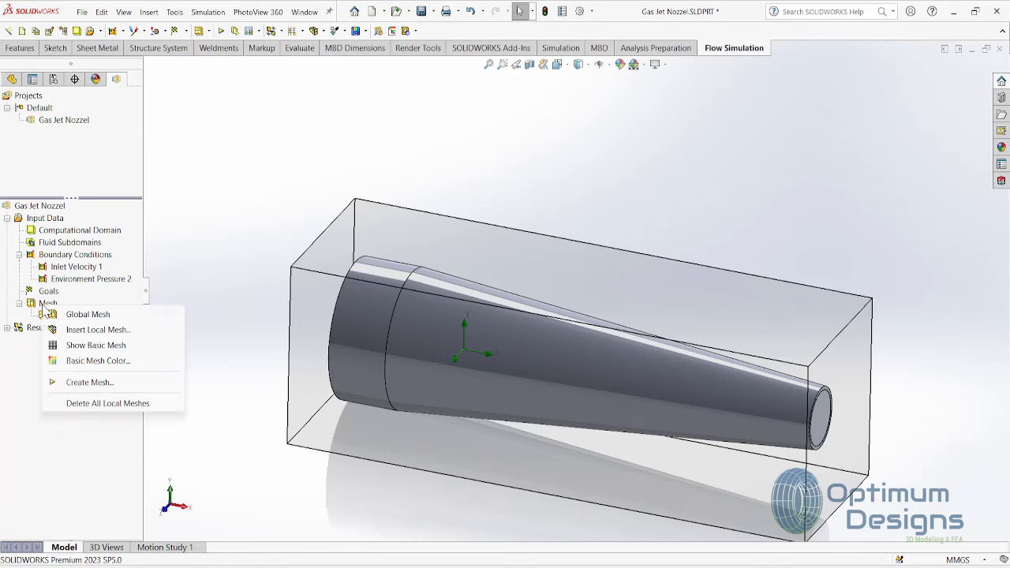
{"action": "left_click", "coordinate": [95, 345]}
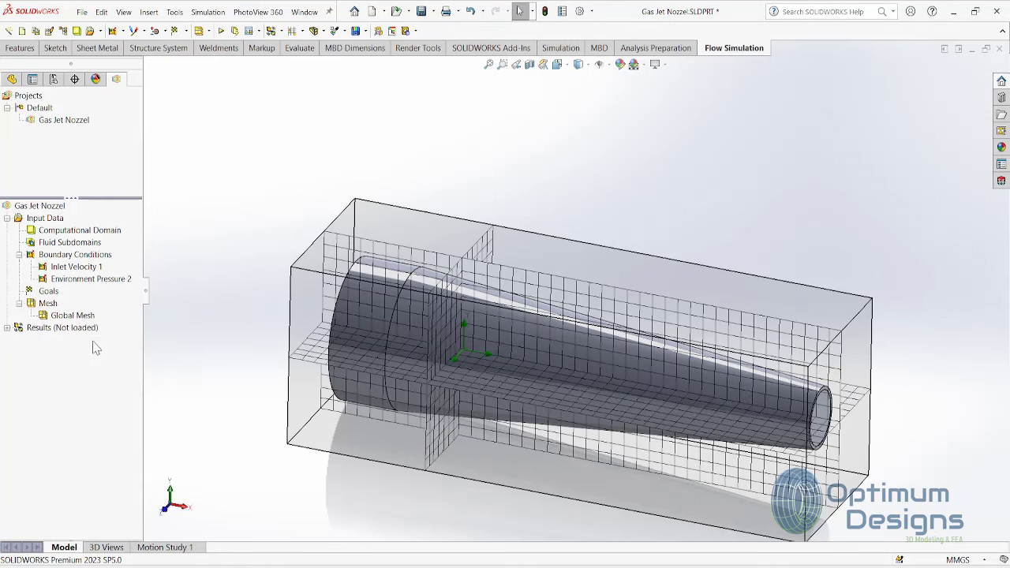
{"action": "right_click", "coordinate": [56, 316]}
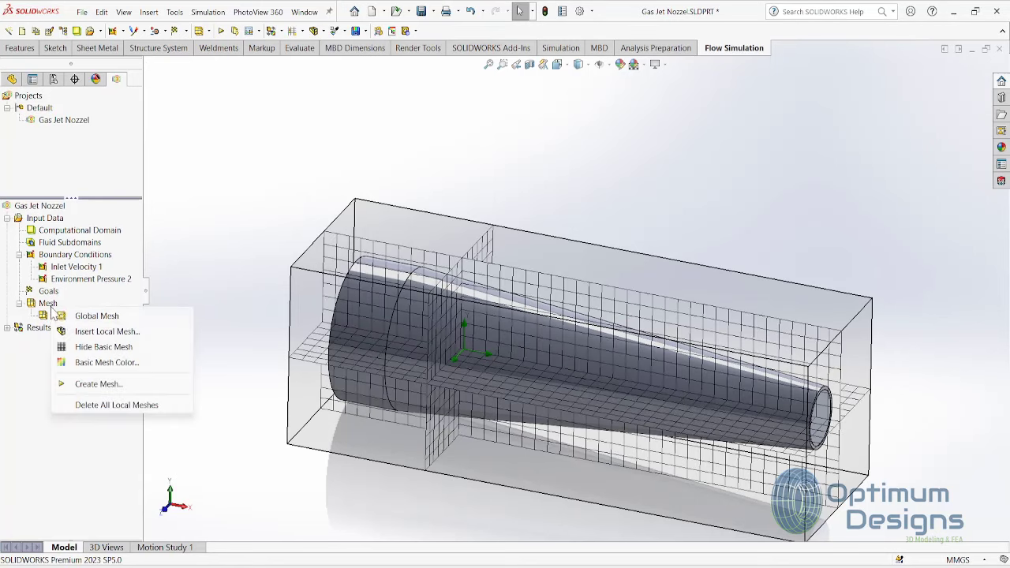
{"action": "left_click", "coordinate": [103, 363]}
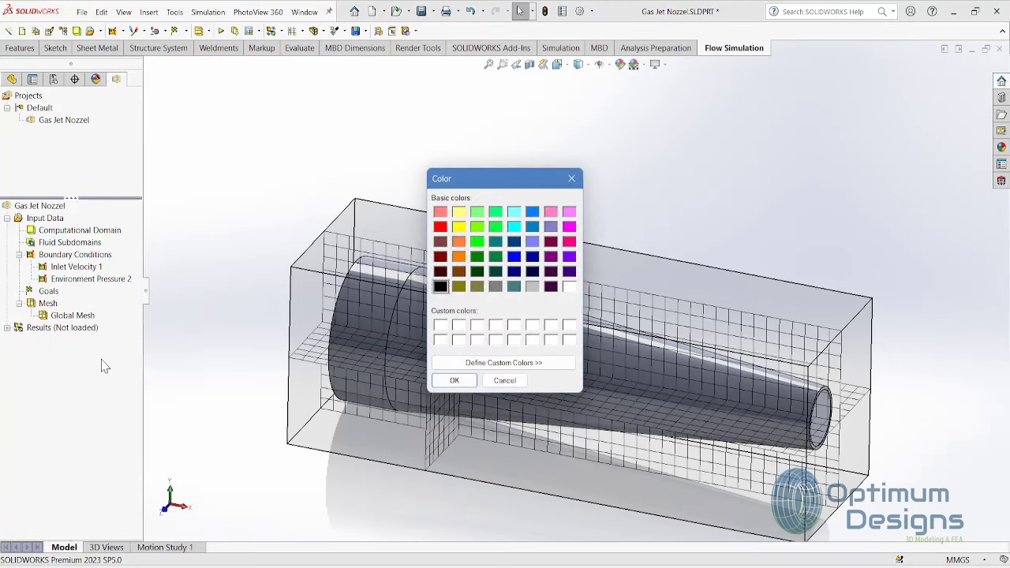
{"action": "left_click", "coordinate": [441, 228]}
{"action": "left_click", "coordinate": [454, 380]}
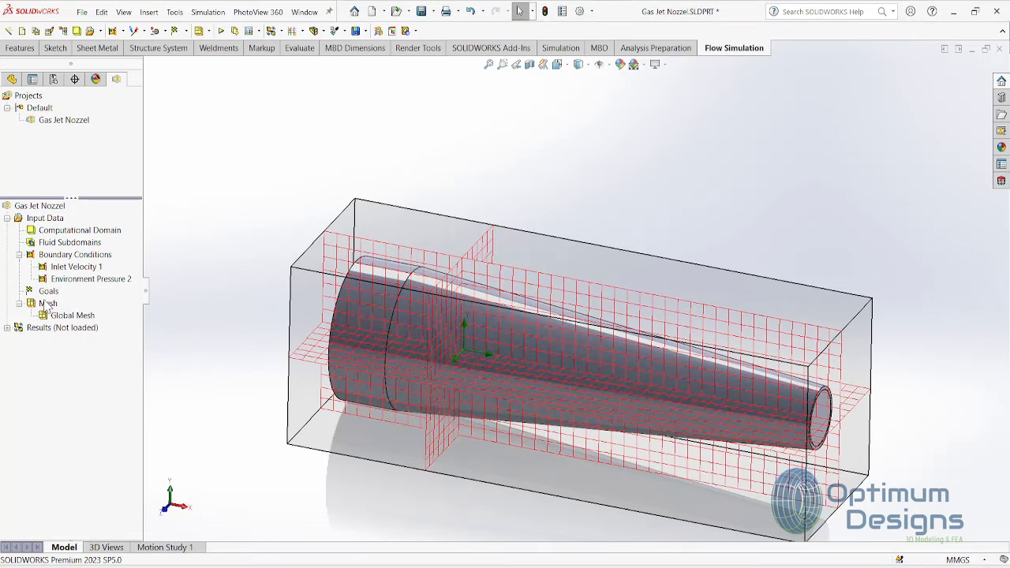
Step: Check the red mesh in Right, Front and Isometric views, then run the calculation
{"action": "middle_click_drag", "start_coordinate": [303, 365], "coordinate": [379, 347]}
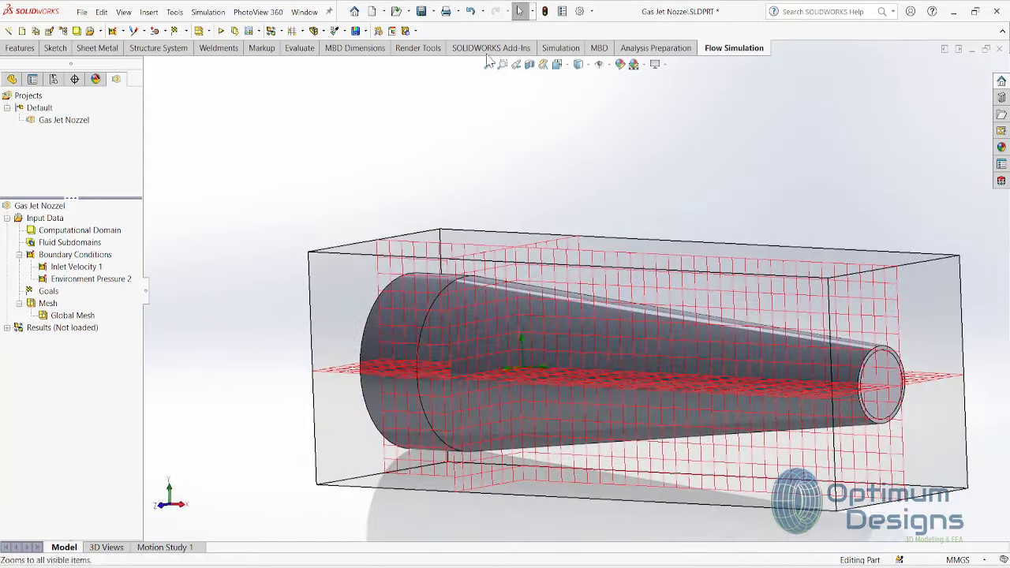
{"action": "left_click", "coordinate": [557, 64]}
{"action": "left_click", "coordinate": [558, 308]}
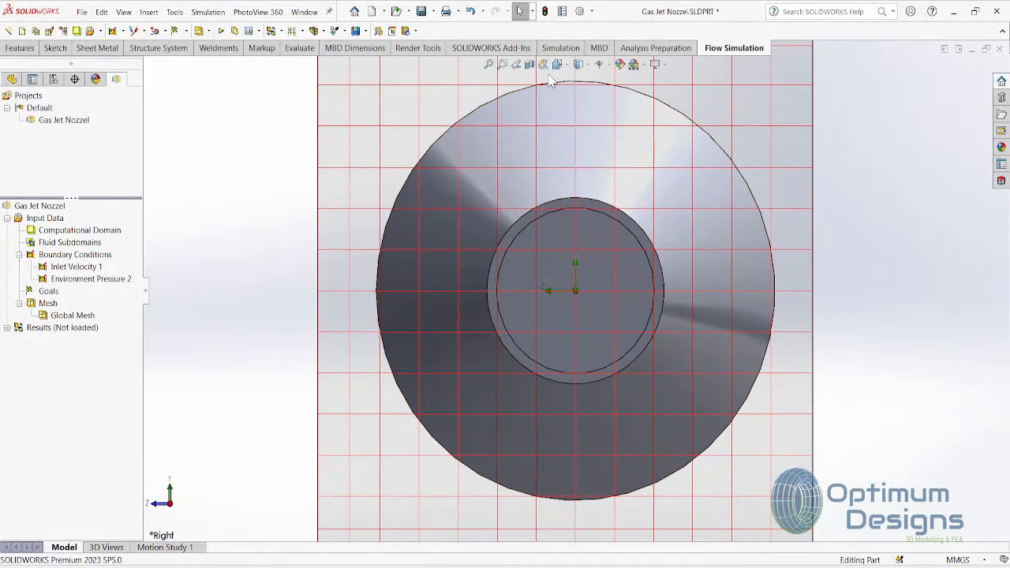
{"action": "left_click", "coordinate": [557, 66]}
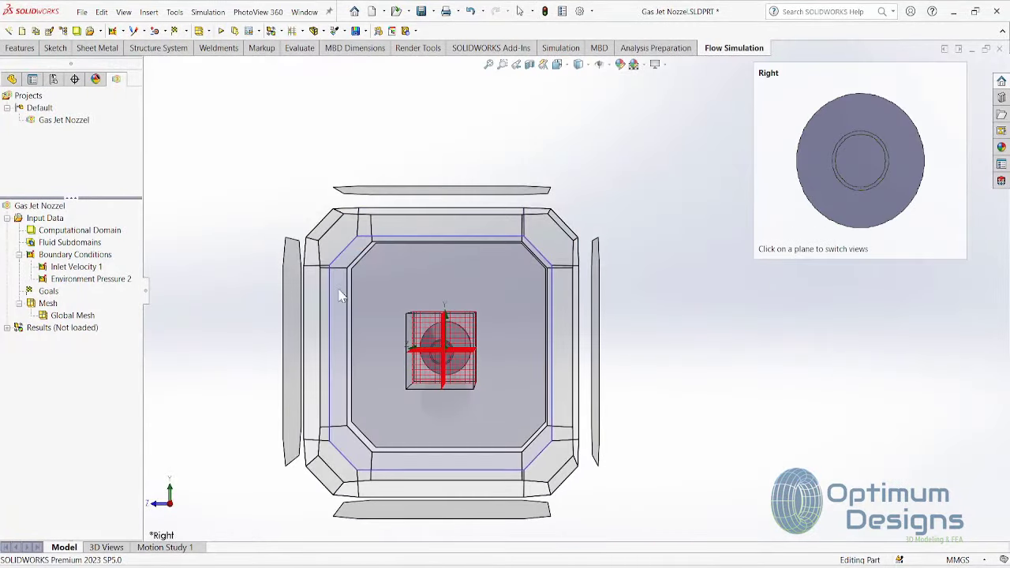
{"action": "left_click", "coordinate": [297, 315]}
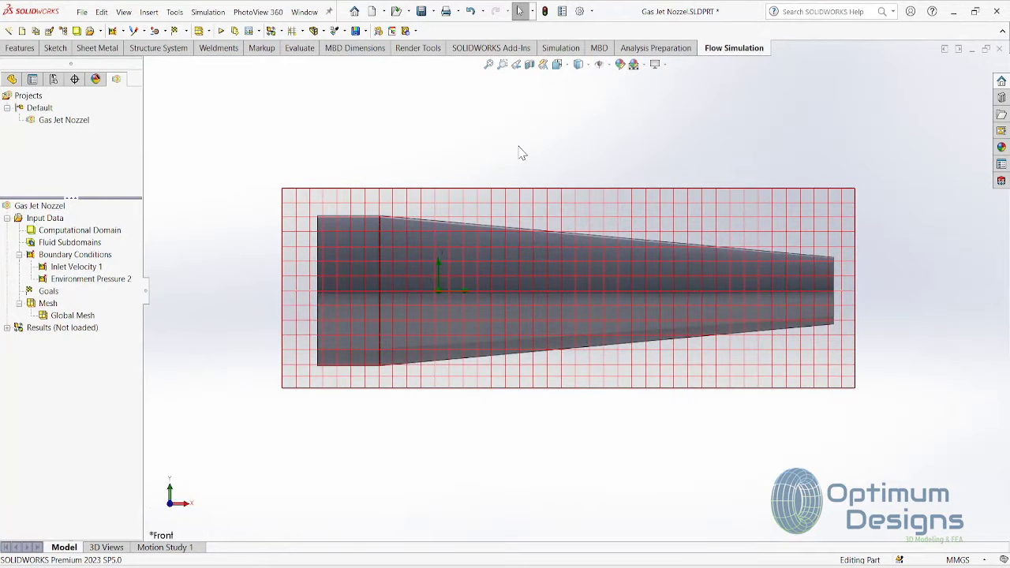
{"action": "key", "text": "ctrl+7"}
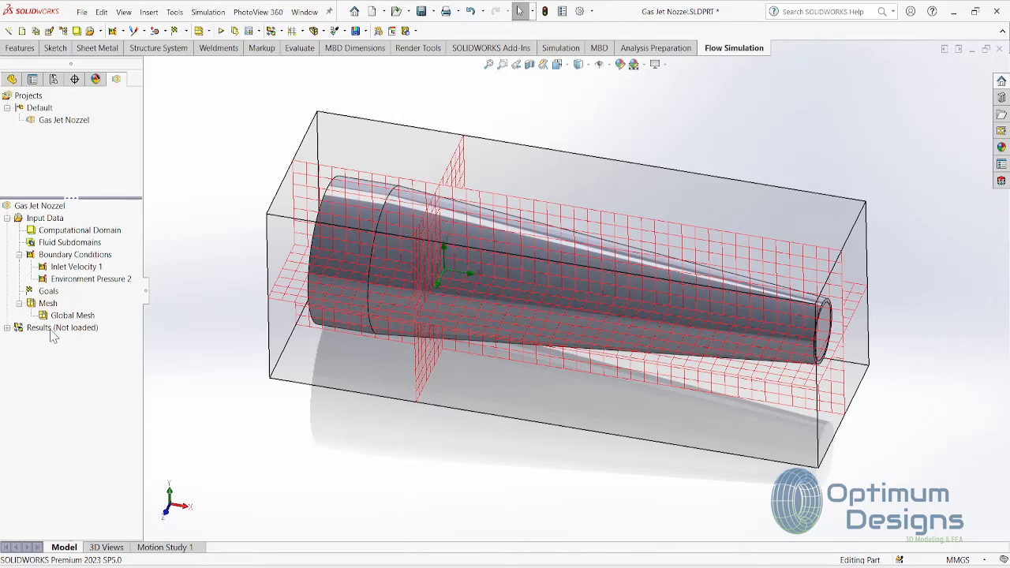
{"action": "left_click", "coordinate": [221, 33]}
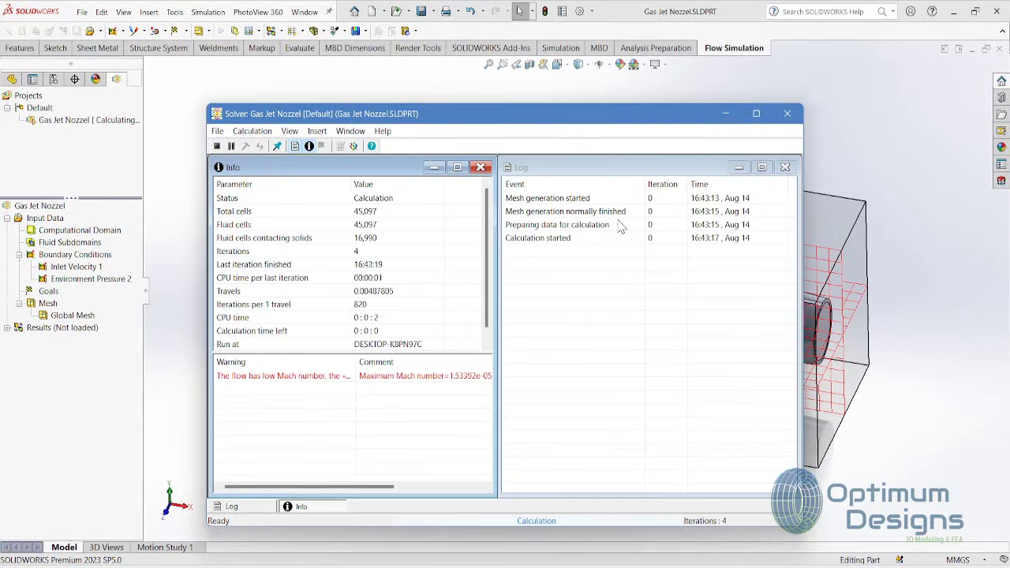
Step: Resize the Solver's Info and Log panes while the calculation runs to completion
{"action": "left_click_drag", "start_coordinate": [498, 365], "coordinate": [676, 366]}
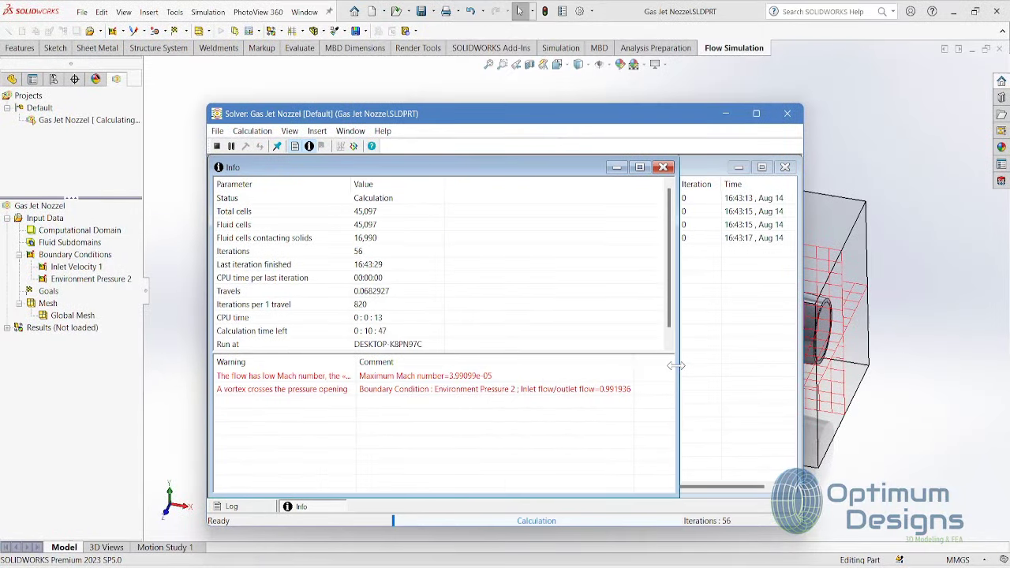
{"action": "left_click_drag", "start_coordinate": [677, 363], "coordinate": [537, 363]}
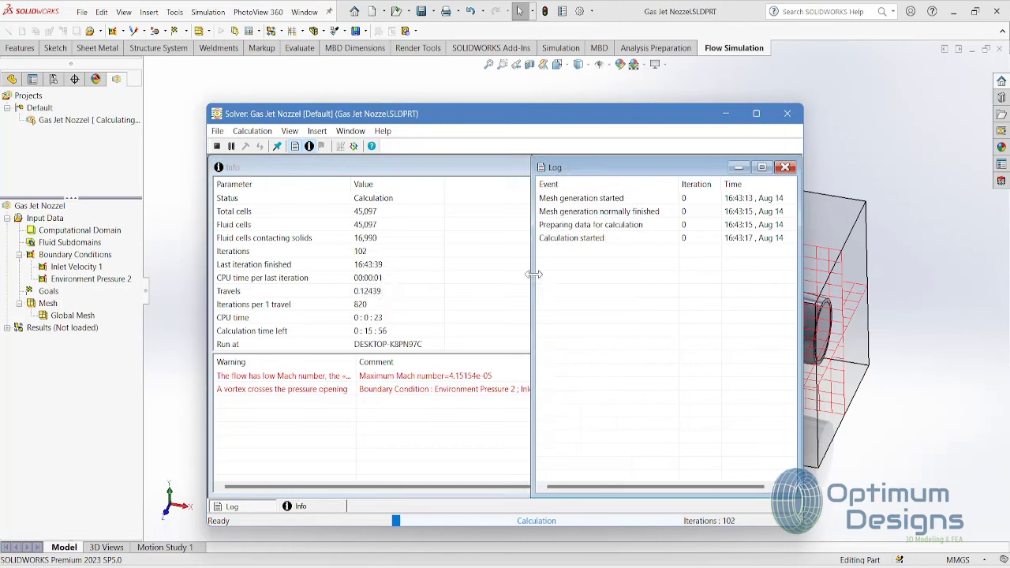
{"action": "left_click_drag", "start_coordinate": [804, 137], "coordinate": [939, 137]}
{"action": "left_click_drag", "start_coordinate": [537, 234], "coordinate": [656, 234]}
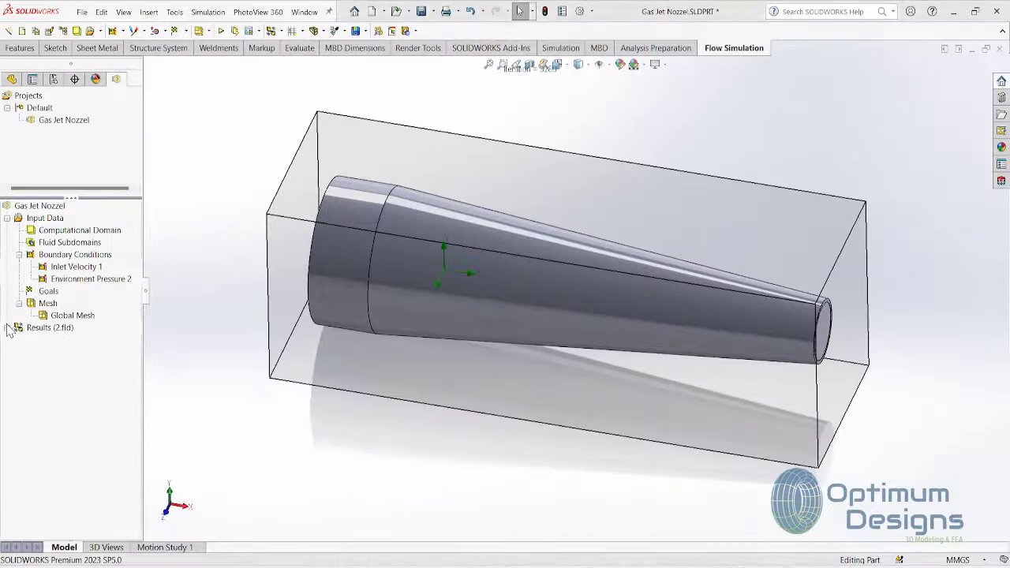
Step: Insert velocity-coloured Flow Trajectories from the inlet face and make the model transparent
{"action": "double_click", "coordinate": [63, 401]}
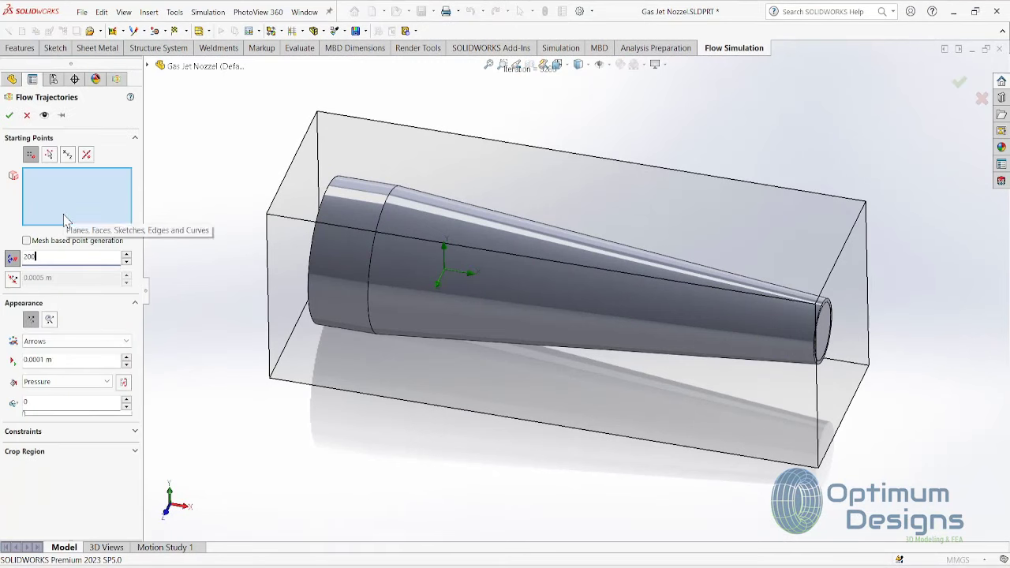
{"action": "middle_click_drag", "start_coordinate": [244, 380], "coordinate": [382, 254]}
{"action": "right_click", "coordinate": [383, 254]}
{"action": "left_click", "coordinate": [418, 291]}
{"action": "middle_click_drag", "start_coordinate": [460, 324], "coordinate": [371, 277]}
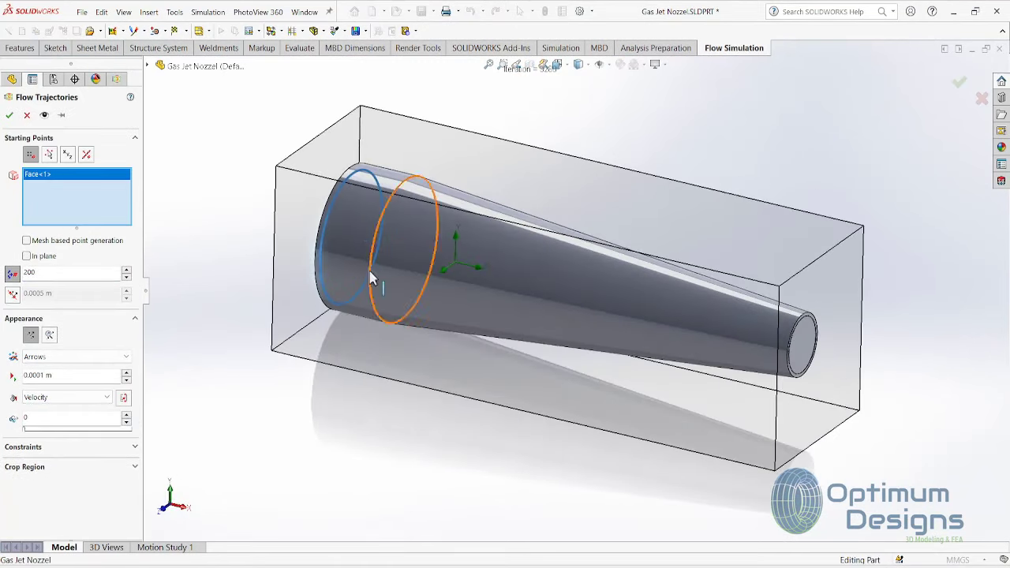
{"action": "left_click", "coordinate": [9, 115]}
{"action": "left_click", "coordinate": [175, 12]}
{"action": "mouse_move", "coordinate": [209, 106]}
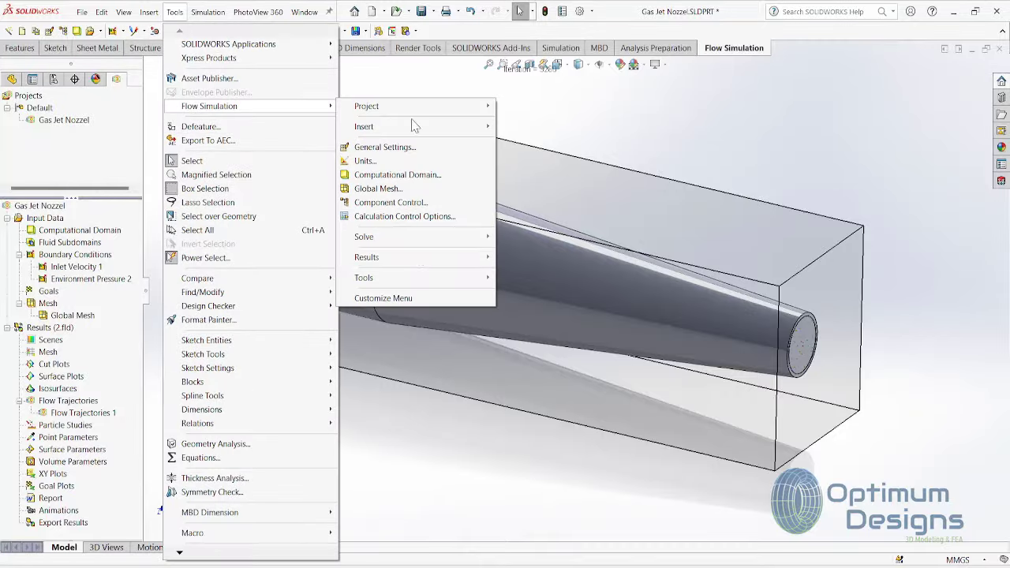
{"action": "left_click", "coordinate": [700, 457]}
{"action": "left_click", "coordinate": [450, 330]}
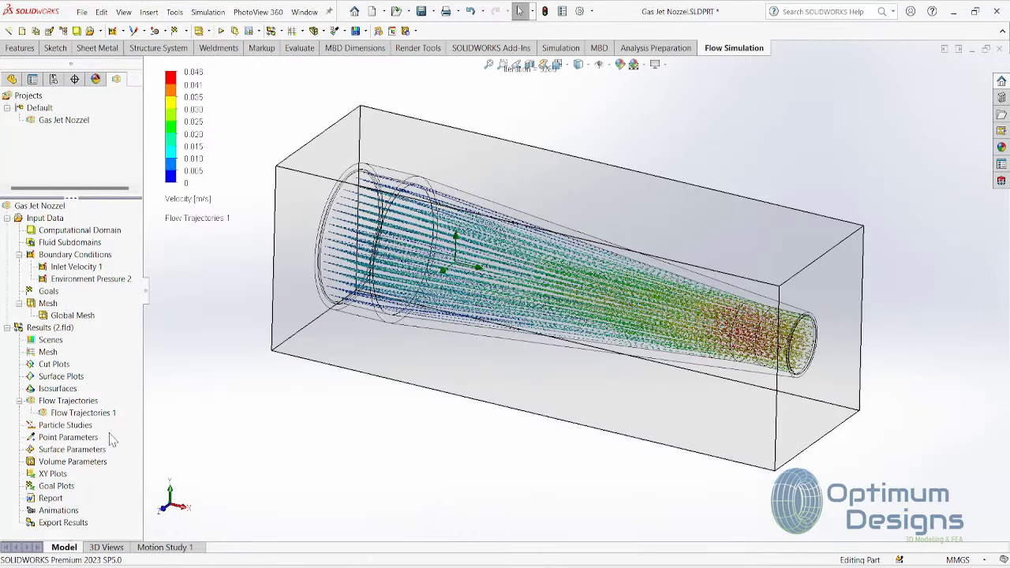
{"action": "key", "text": "ctrl+1"}
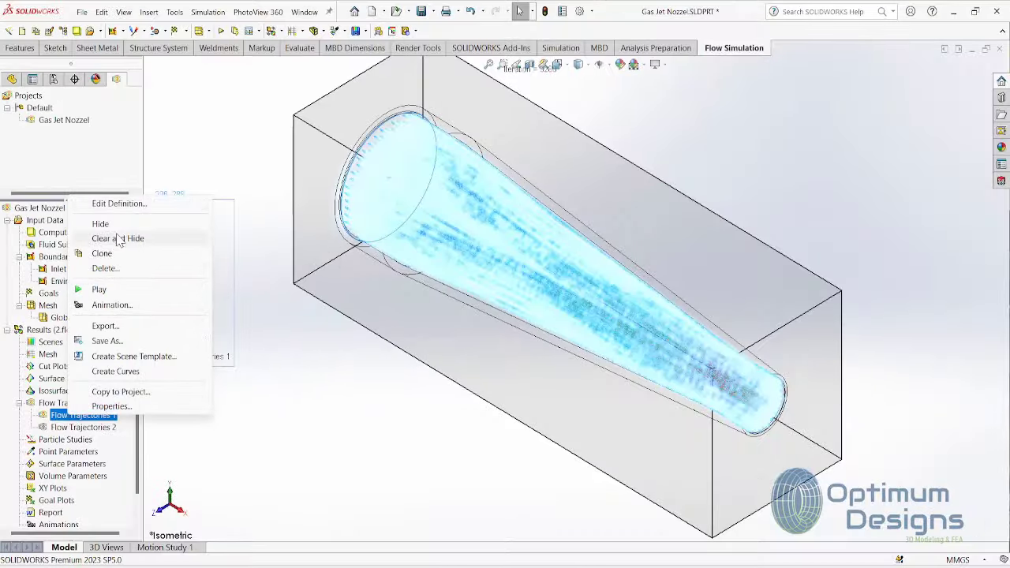
Step: Edit Flow Trajectories 1 to use 100 points and 0.0025 m arrows
{"action": "left_click", "coordinate": [119, 204]}
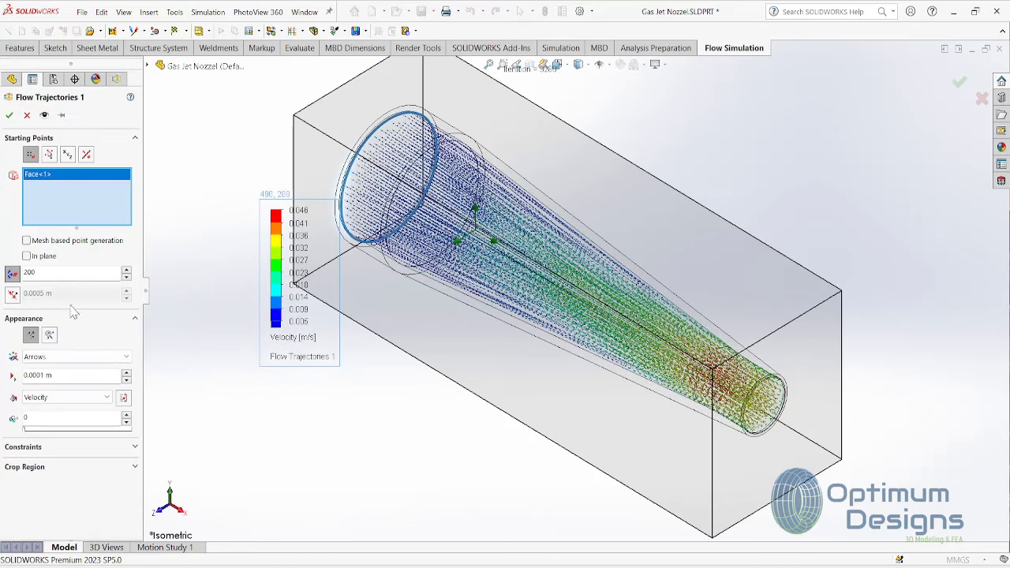
{"action": "left_click_drag", "start_coordinate": [35, 275], "coordinate": [4, 273]}
{"action": "left_click", "coordinate": [44, 375]}
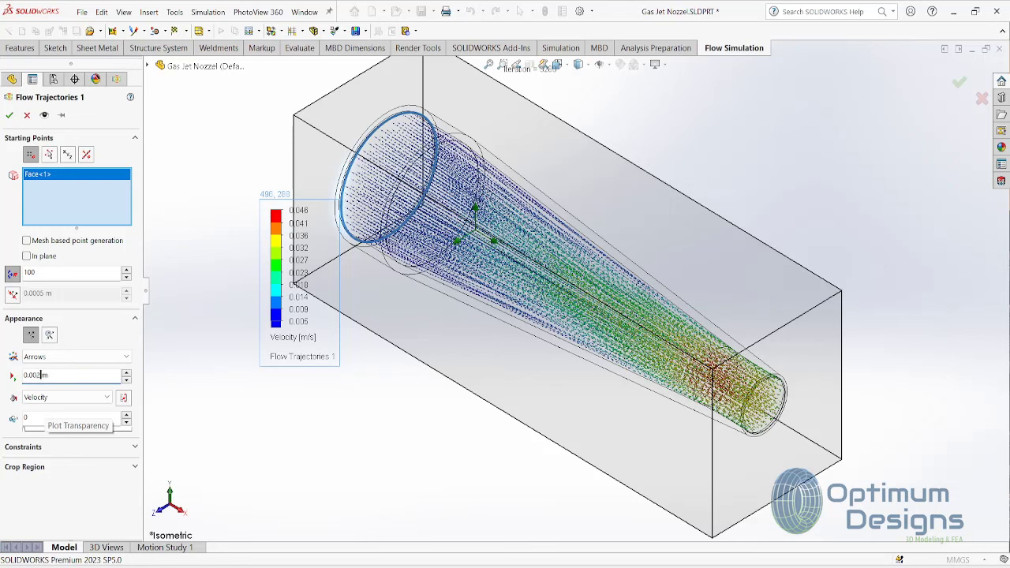
{"action": "left_click", "coordinate": [10, 115]}
Step: Reduce the arrow size of Flow Trajectories 1 for smaller, denser arrows
{"action": "left_click", "coordinate": [79, 415]}
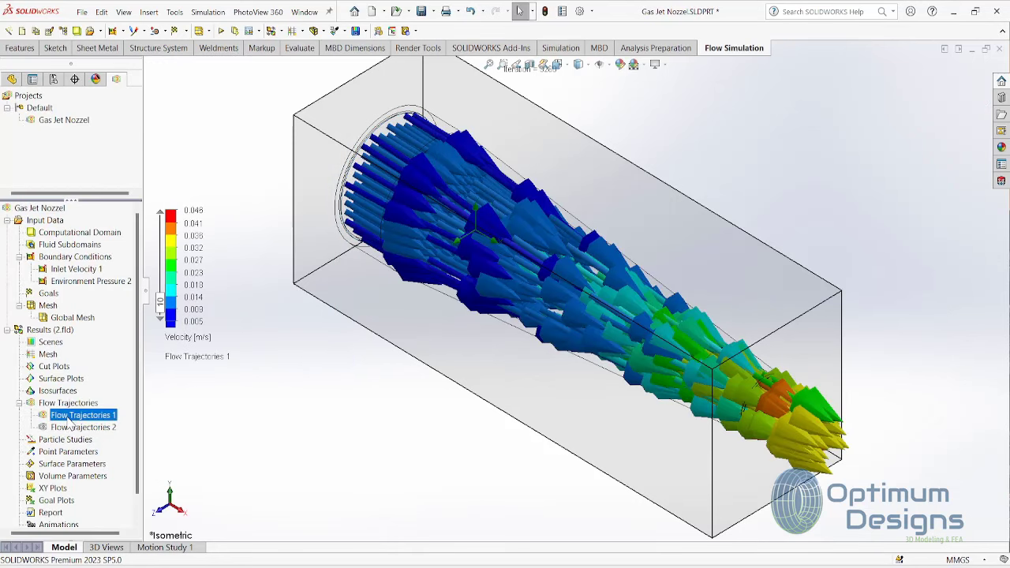
{"action": "right_click", "coordinate": [73, 415]}
{"action": "left_click", "coordinate": [121, 203]}
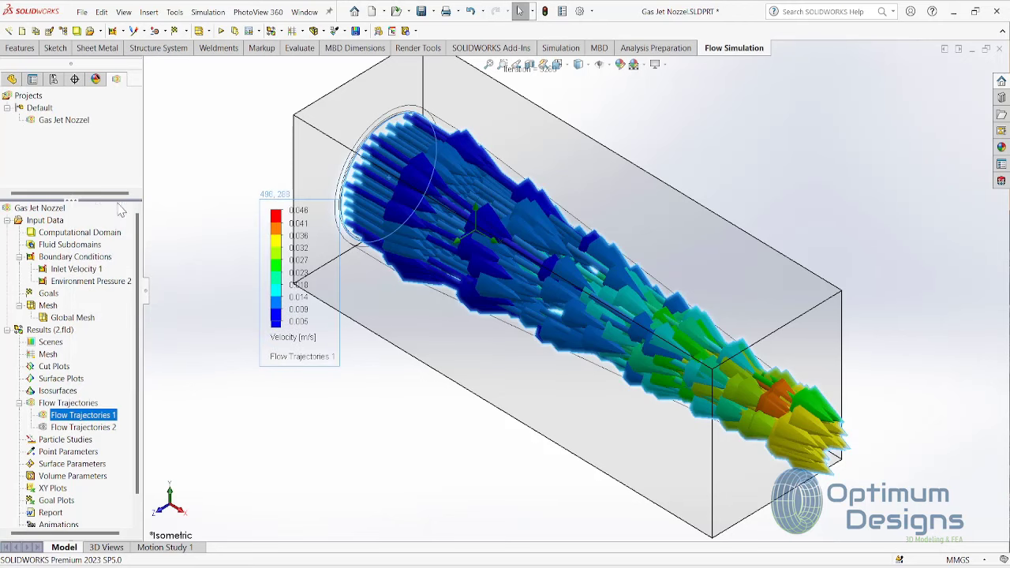
{"action": "left_click", "coordinate": [37, 375]}
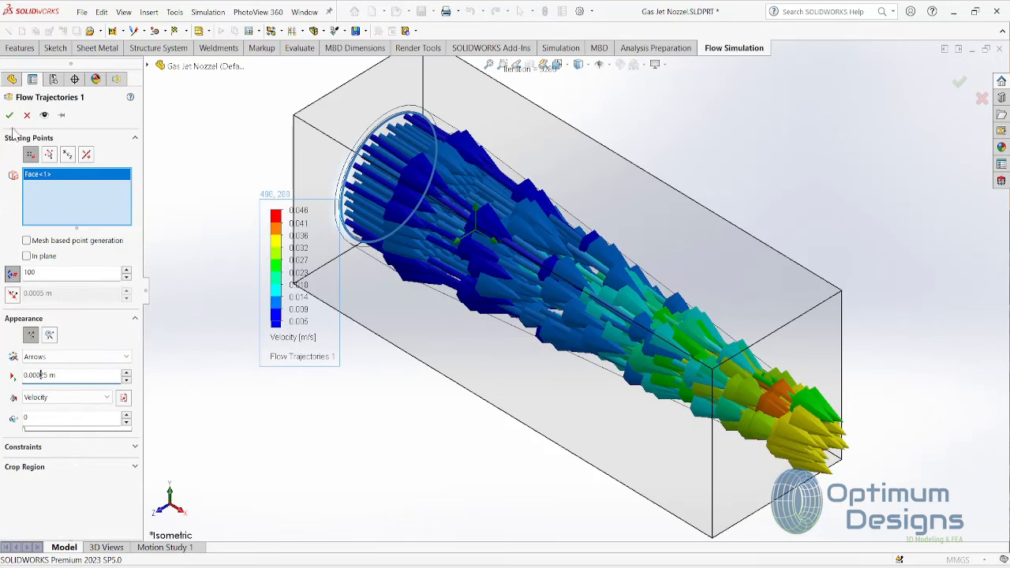
{"action": "left_click", "coordinate": [9, 115]}
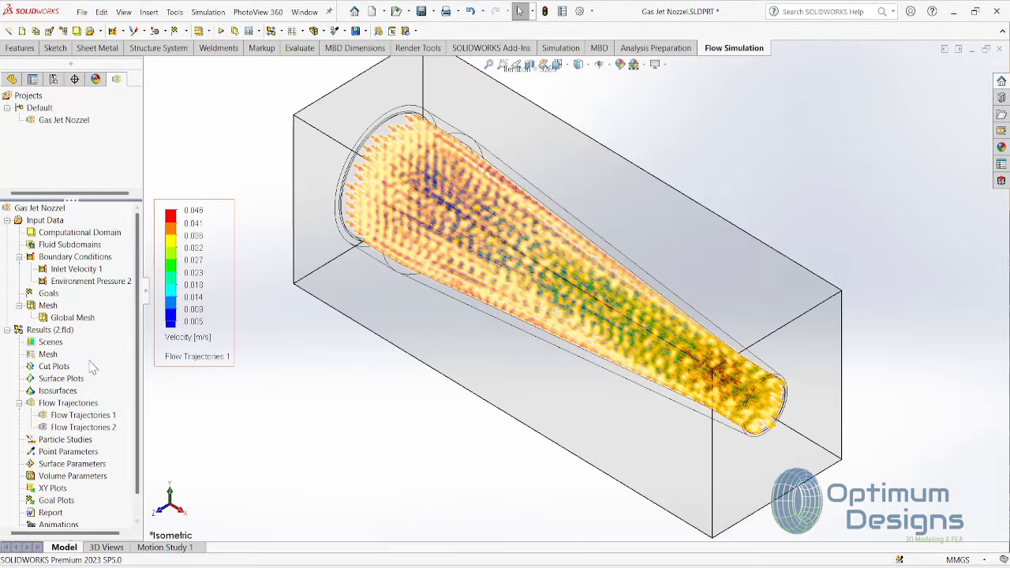
Step: Play the Flow Trajectories 1 animation and orbit to a side-on view
{"action": "right_click", "coordinate": [52, 417]}
{"action": "left_click", "coordinate": [118, 290]}
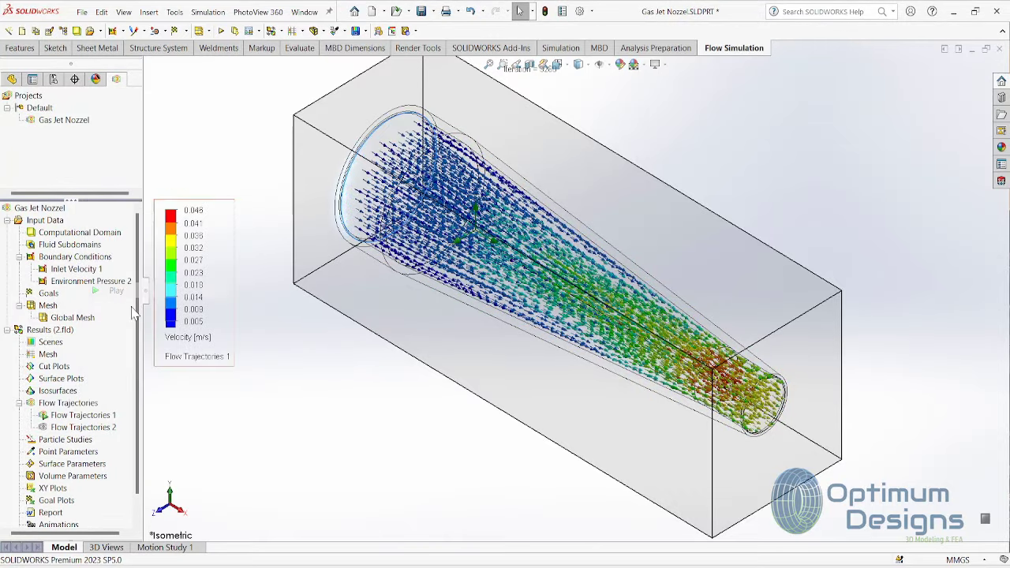
{"action": "scroll", "coordinate": [426, 370], "scroll_direction": "down", "scroll_amount": 2}
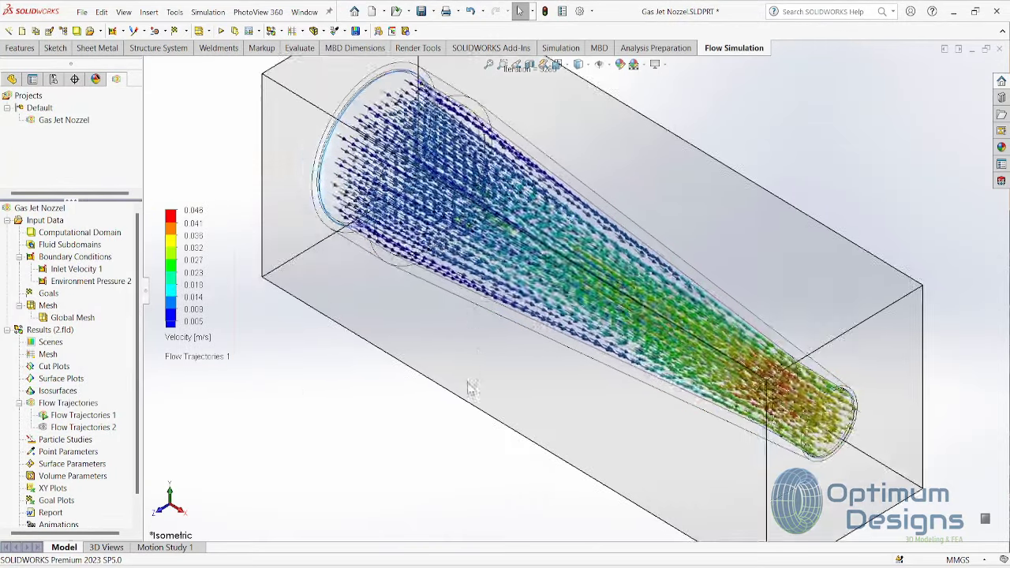
{"action": "mouse_move", "coordinate": [471, 387]}
{"action": "middle_mouse_down"}
{"action": "mouse_move", "coordinate": [474, 429]}
{"action": "mouse_move", "coordinate": [514, 329]}
{"action": "mouse_move", "coordinate": [534, 350]}
{"action": "mouse_move", "coordinate": [467, 342]}
{"action": "mouse_move", "coordinate": [466, 360]}
{"action": "middle_mouse_up"}
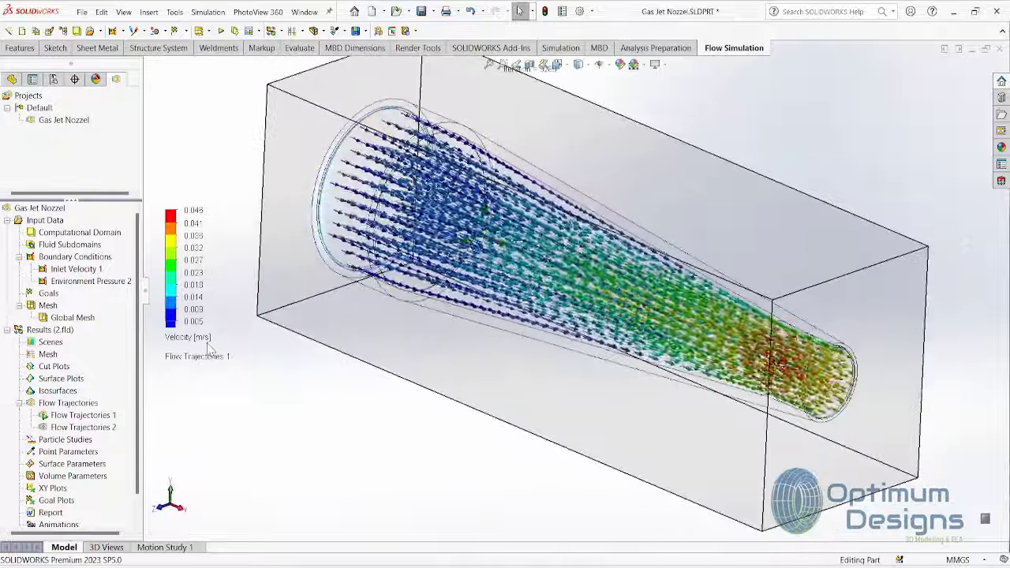
{"action": "left_click", "coordinate": [203, 339]}
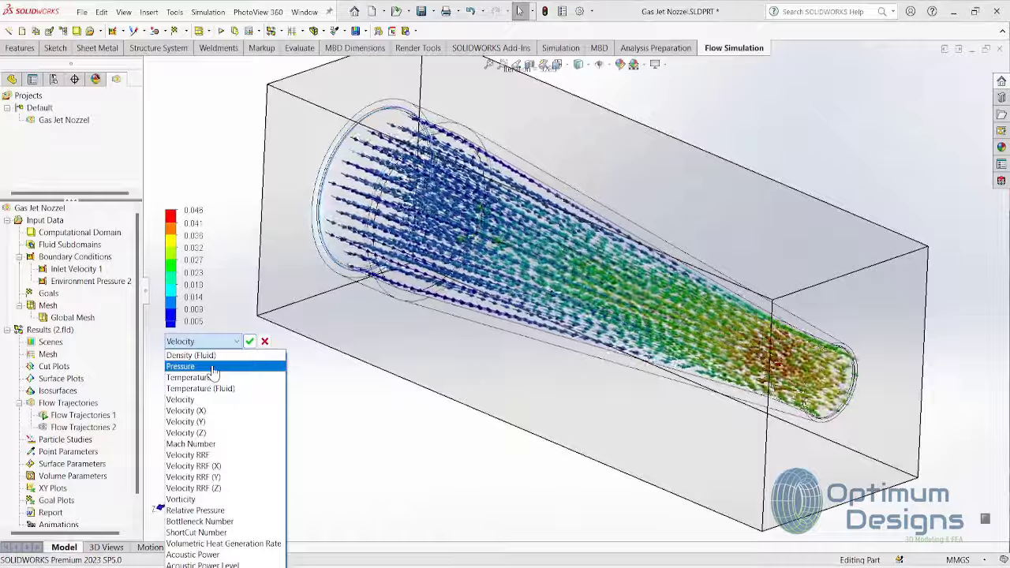
Step: Try colouring the trajectories by Pressure, then by Mach Number
{"action": "left_click", "coordinate": [180, 366]}
{"action": "left_click", "coordinate": [251, 342]}
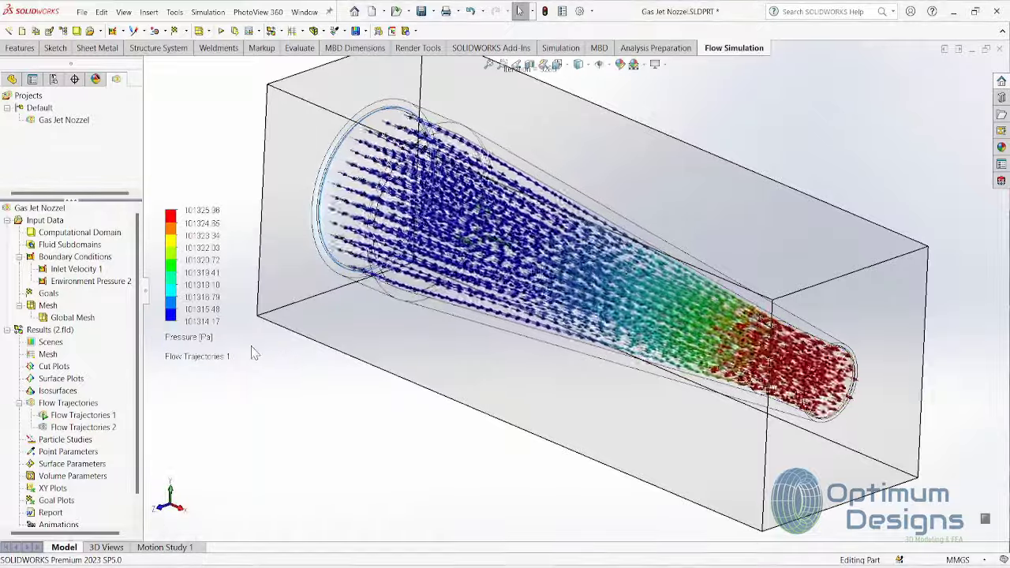
{"action": "left_click", "coordinate": [183, 337]}
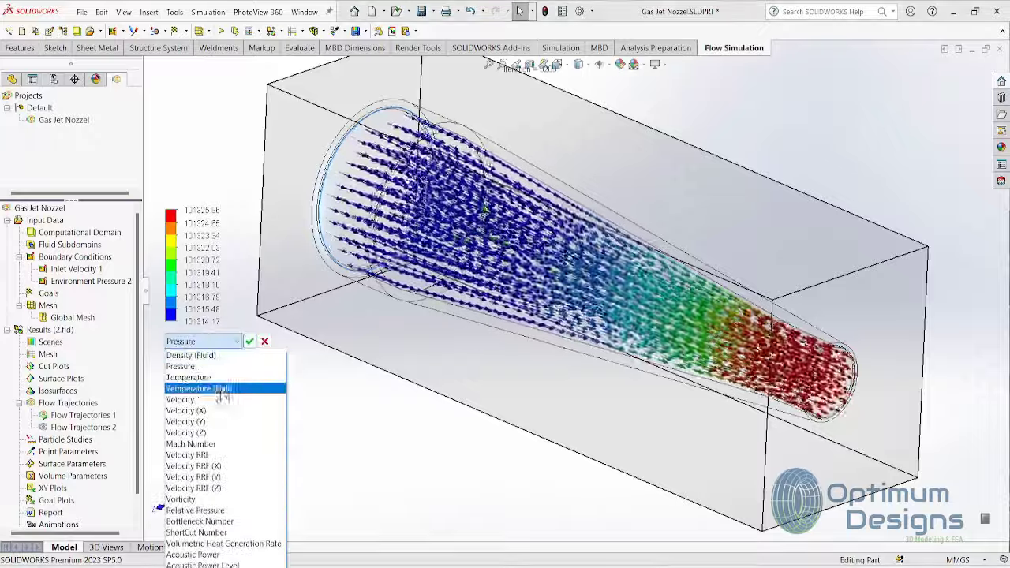
{"action": "left_click", "coordinate": [220, 445]}
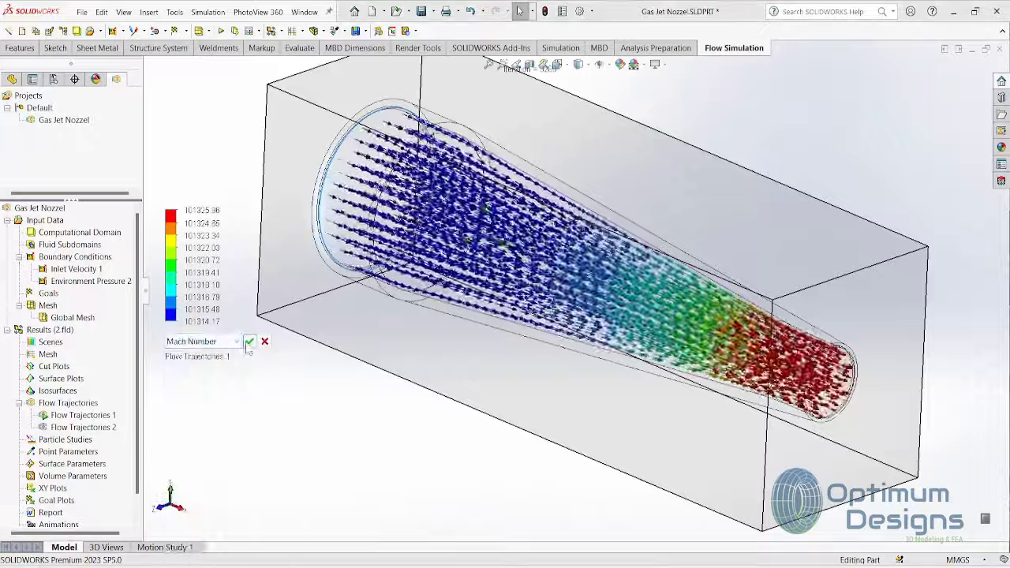
{"action": "left_click", "coordinate": [249, 342]}
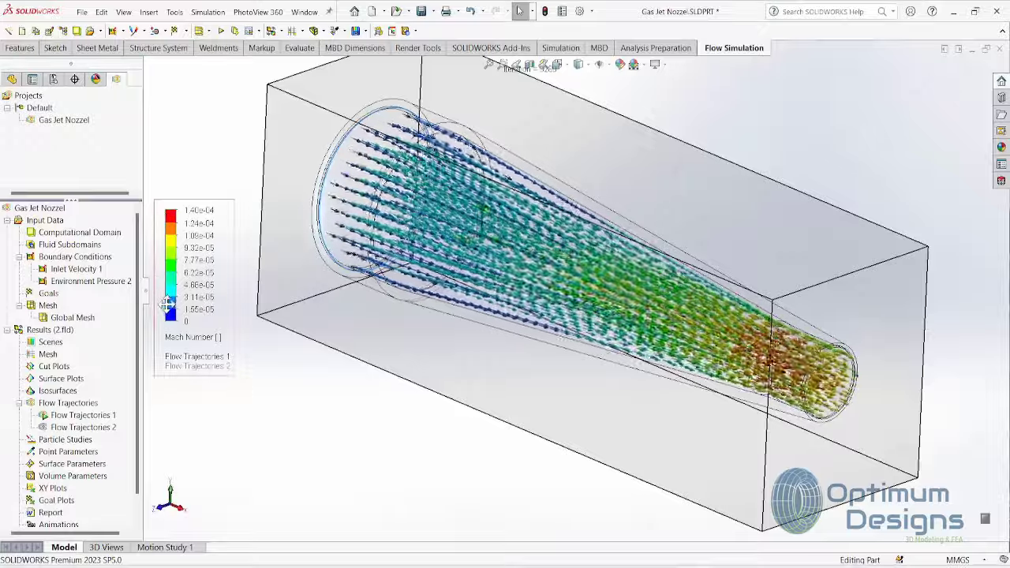
Step: Adjust the legend colour scale, then recolour the trajectories by Pressure
{"action": "left_click_drag", "start_coordinate": [168, 305], "coordinate": [163, 241]}
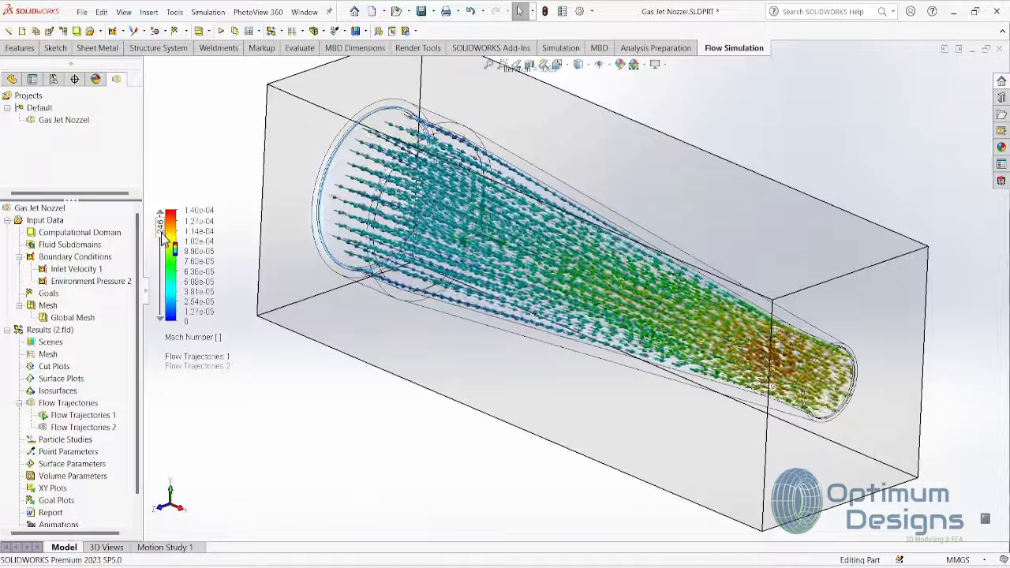
{"action": "left_click_drag", "start_coordinate": [163, 240], "coordinate": [162, 247]}
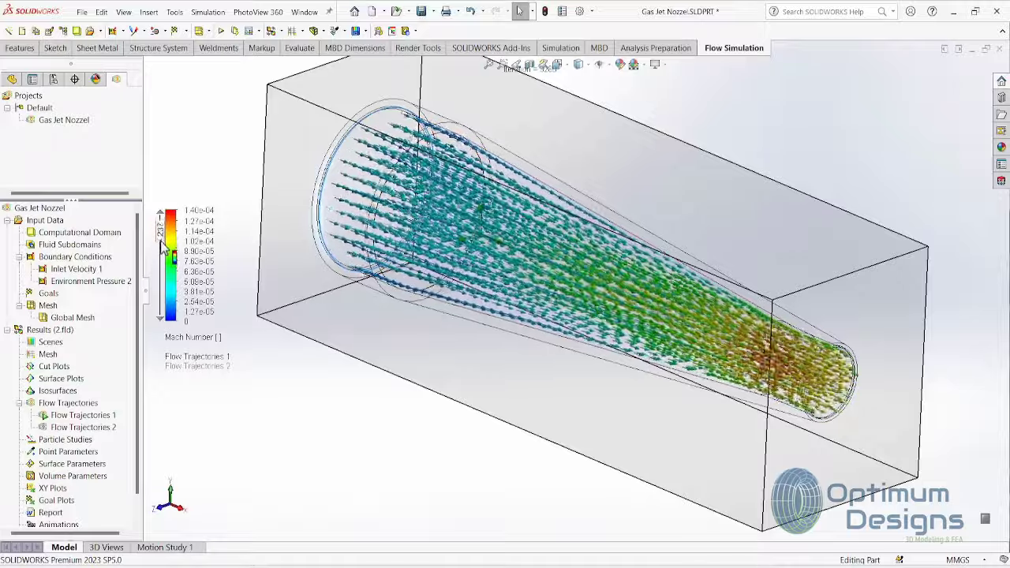
{"action": "left_click", "coordinate": [194, 339]}
{"action": "left_click", "coordinate": [212, 374]}
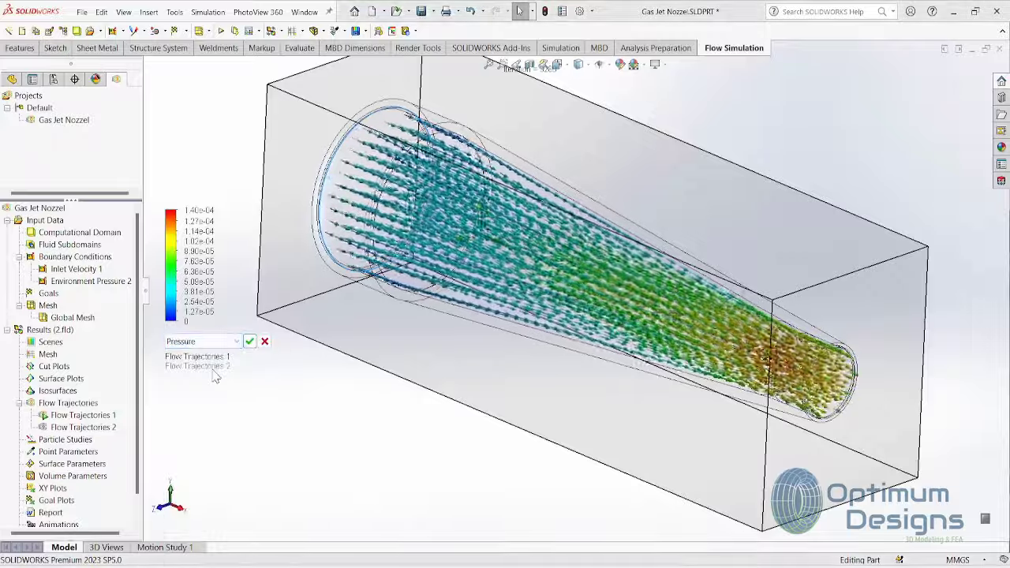
{"action": "left_click", "coordinate": [249, 341]}
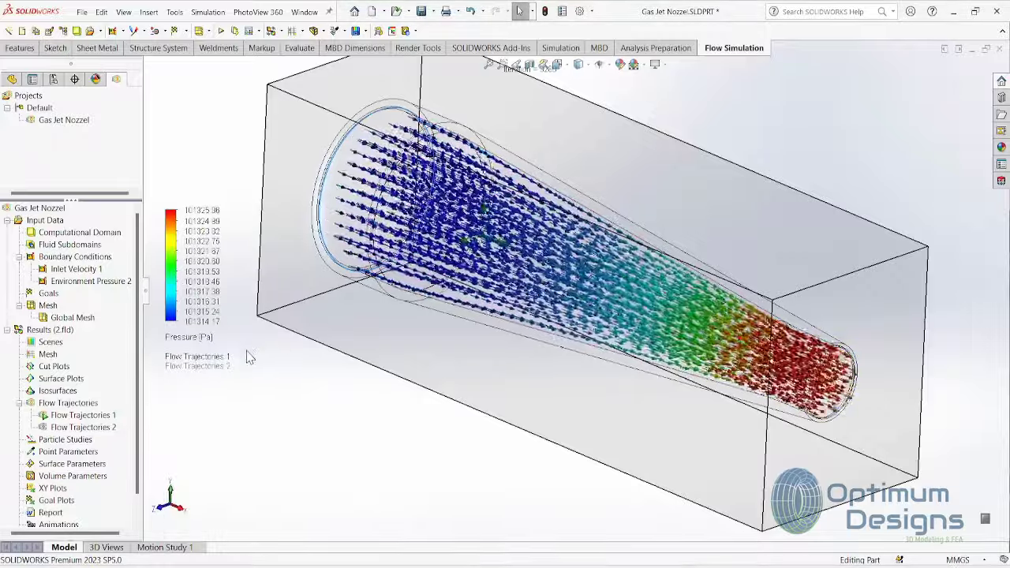
{"action": "key", "text": "space"}
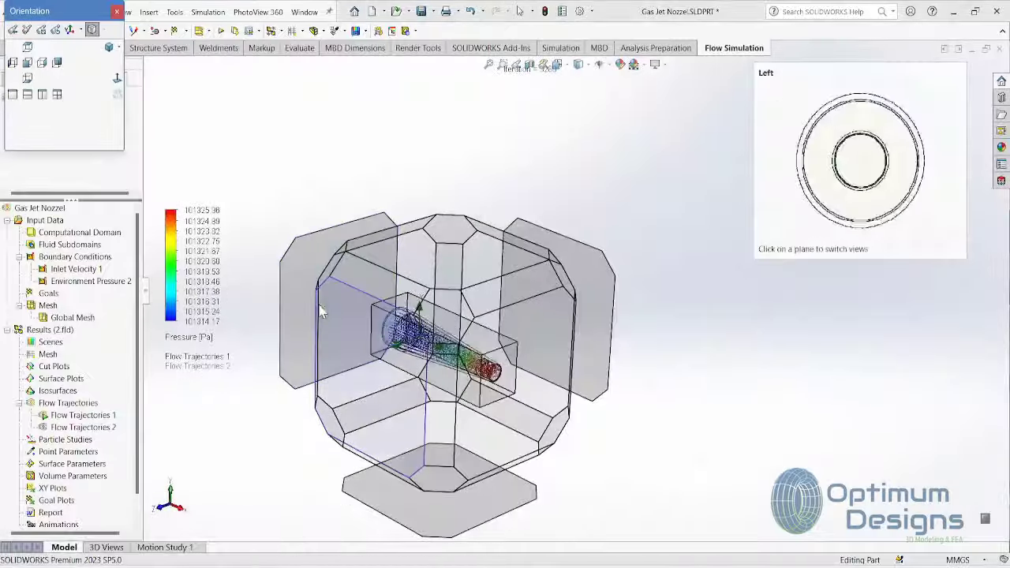
Step: View the nozzle from Front then Isometric, keeping the legend on Pressure
{"action": "left_click", "coordinate": [322, 306]}
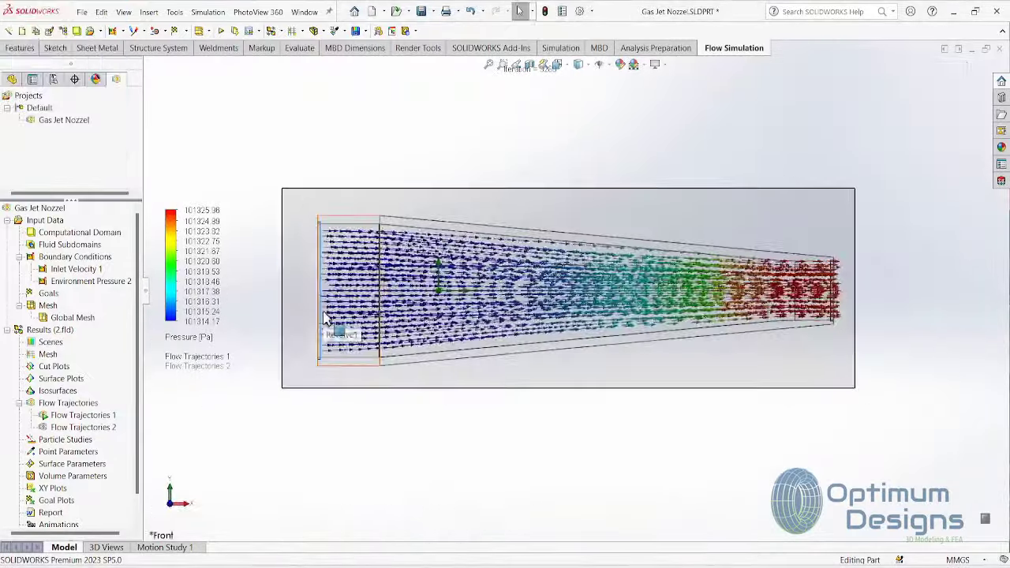
{"action": "key", "text": "space"}
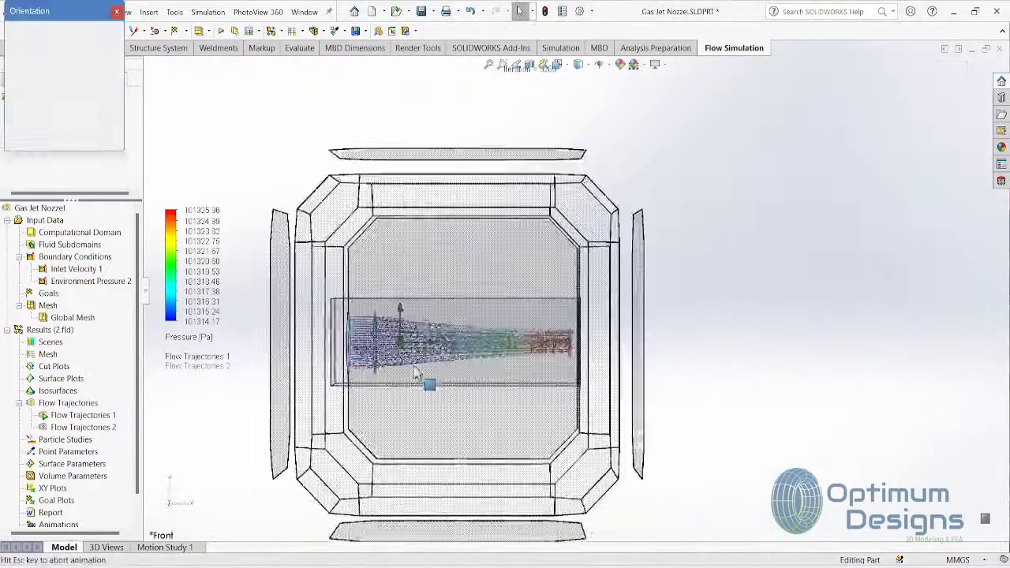
{"action": "left_click", "coordinate": [597, 199]}
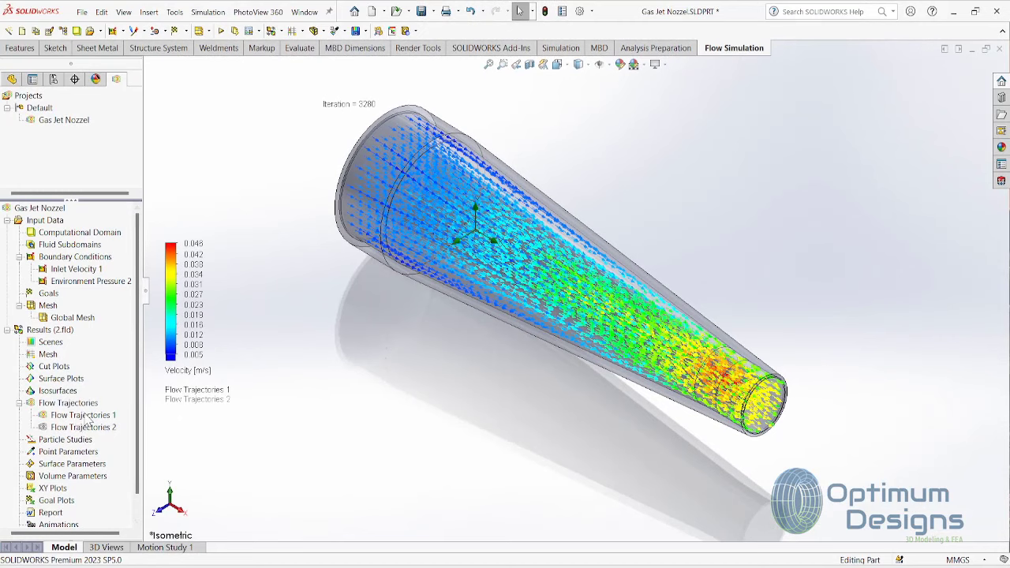
{"action": "left_click", "coordinate": [187, 370]}
{"action": "left_click", "coordinate": [205, 375]}
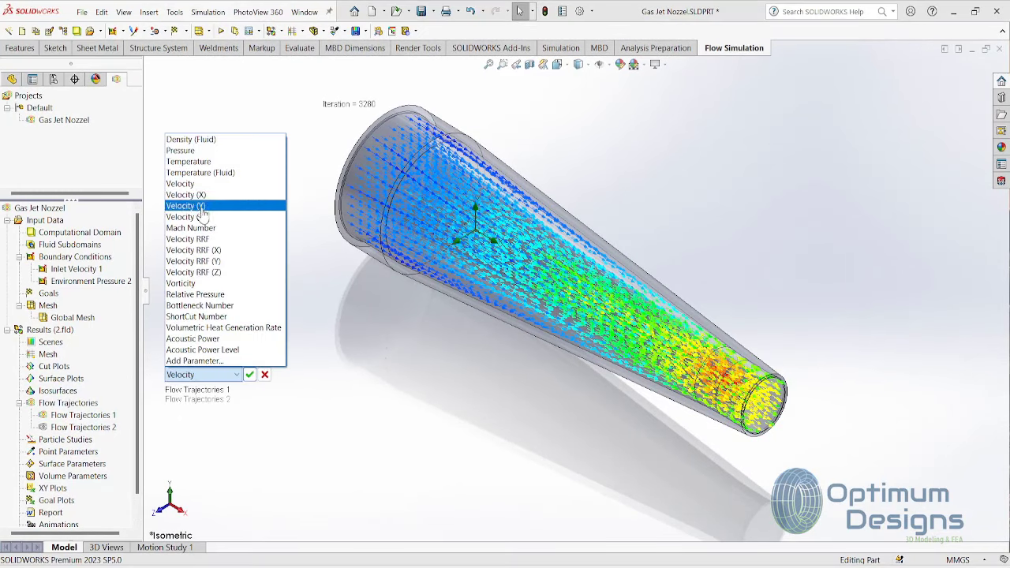
{"action": "left_click", "coordinate": [203, 154]}
{"action": "left_click", "coordinate": [249, 376]}
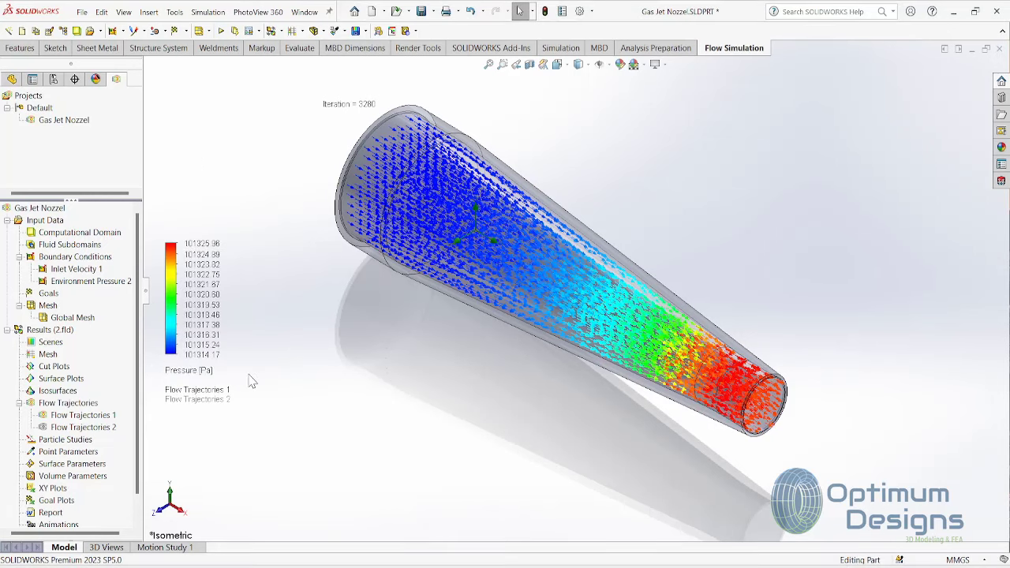
Step: Play and stop the Flow Trajectories 1 animation, then hide it
{"action": "left_click", "coordinate": [83, 415]}
{"action": "right_click", "coordinate": [82, 415]}
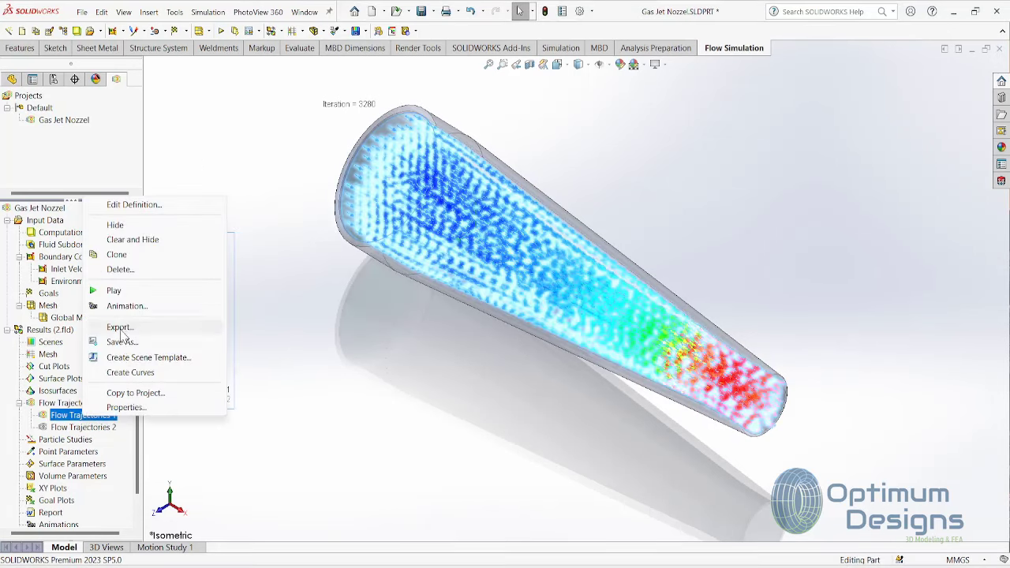
{"action": "left_click", "coordinate": [114, 291]}
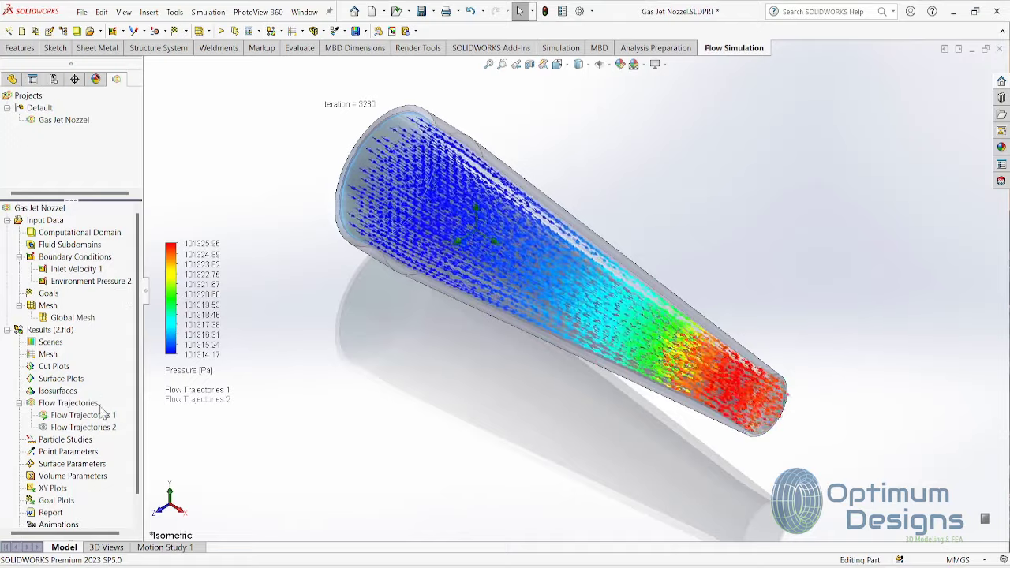
{"action": "left_click", "coordinate": [83, 415]}
{"action": "right_click", "coordinate": [82, 415]}
{"action": "left_click", "coordinate": [114, 292]}
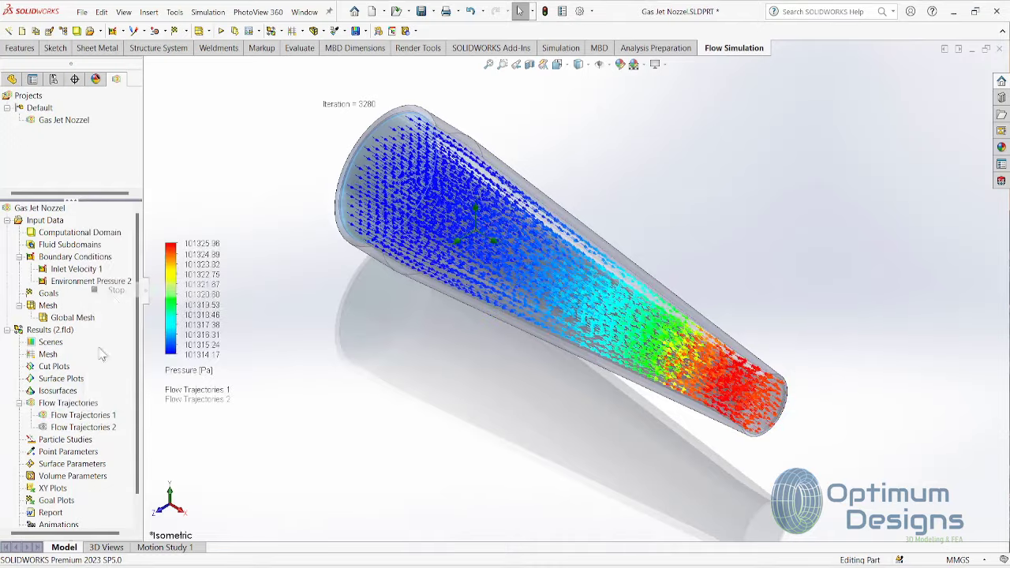
{"action": "right_click", "coordinate": [83, 415]}
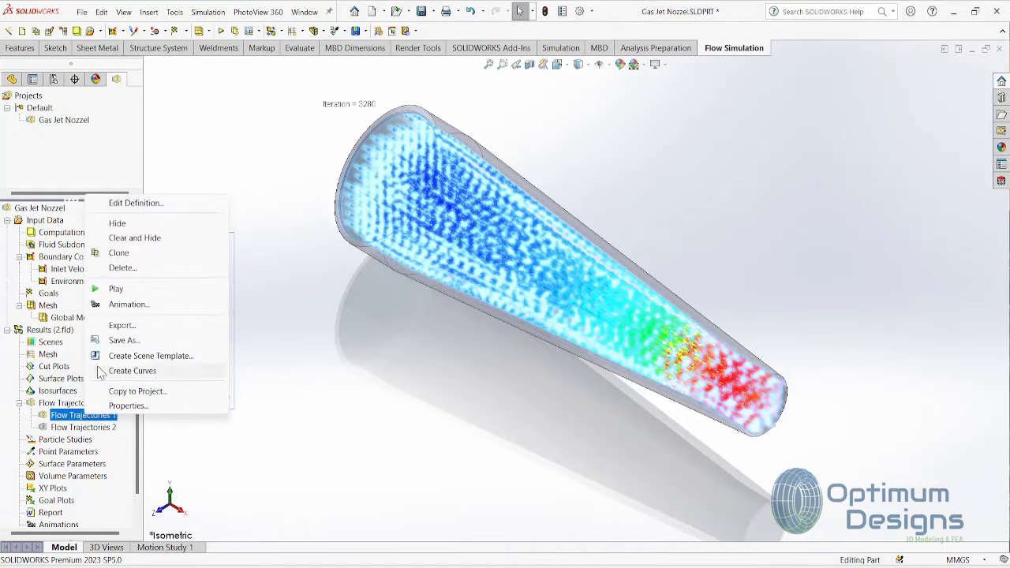
{"action": "left_click", "coordinate": [115, 223]}
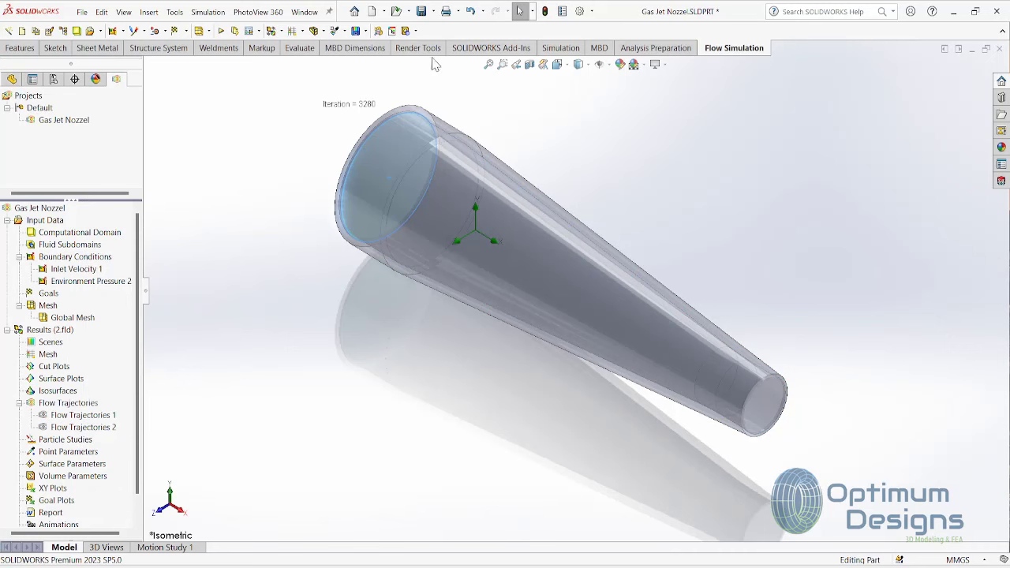
Step: Section the nozzle along the Front Plane after trying Top and Right planes
{"action": "left_click", "coordinate": [529, 63]}
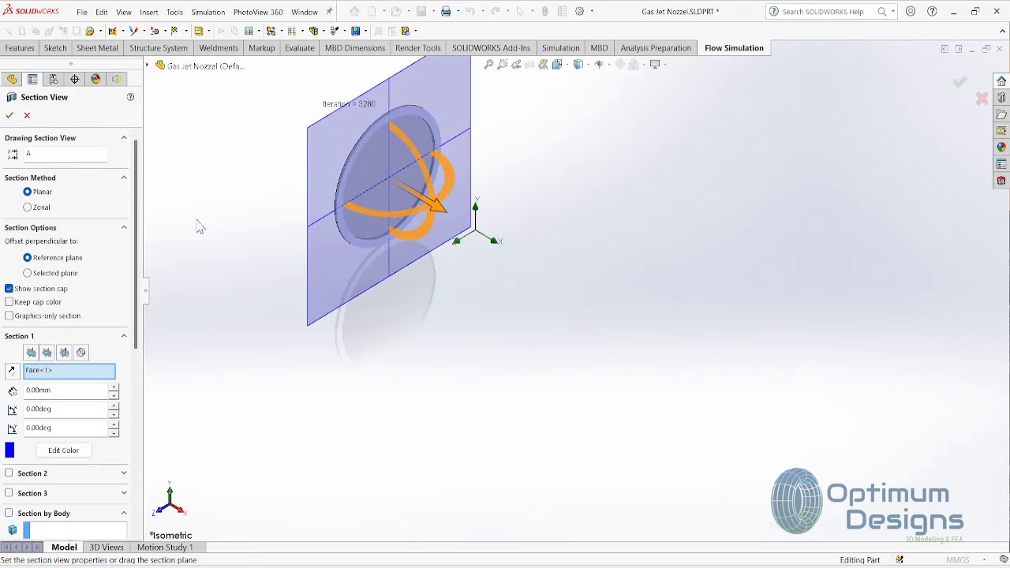
{"action": "left_click", "coordinate": [47, 353]}
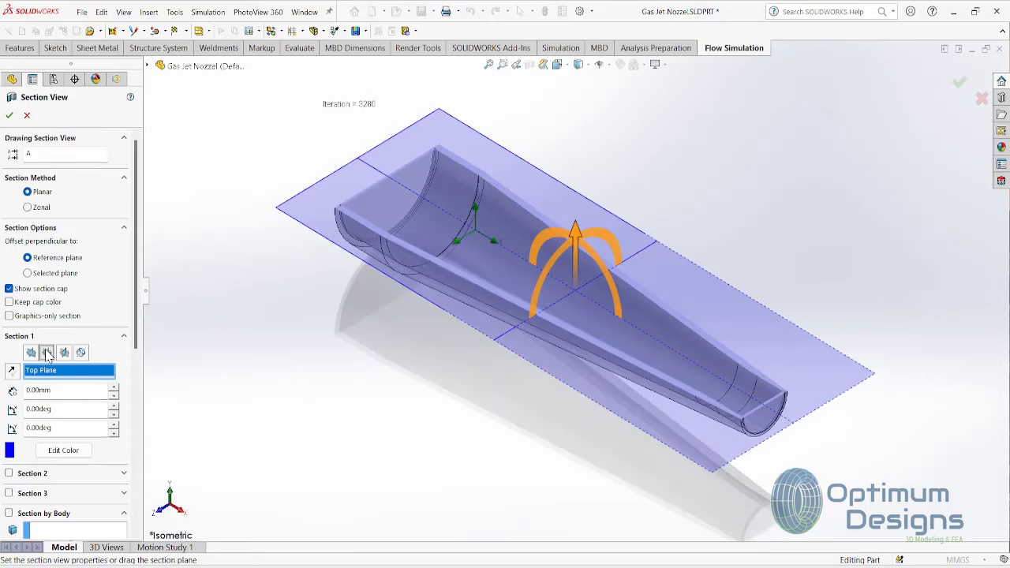
{"action": "left_click", "coordinate": [64, 353]}
{"action": "left_click", "coordinate": [31, 353]}
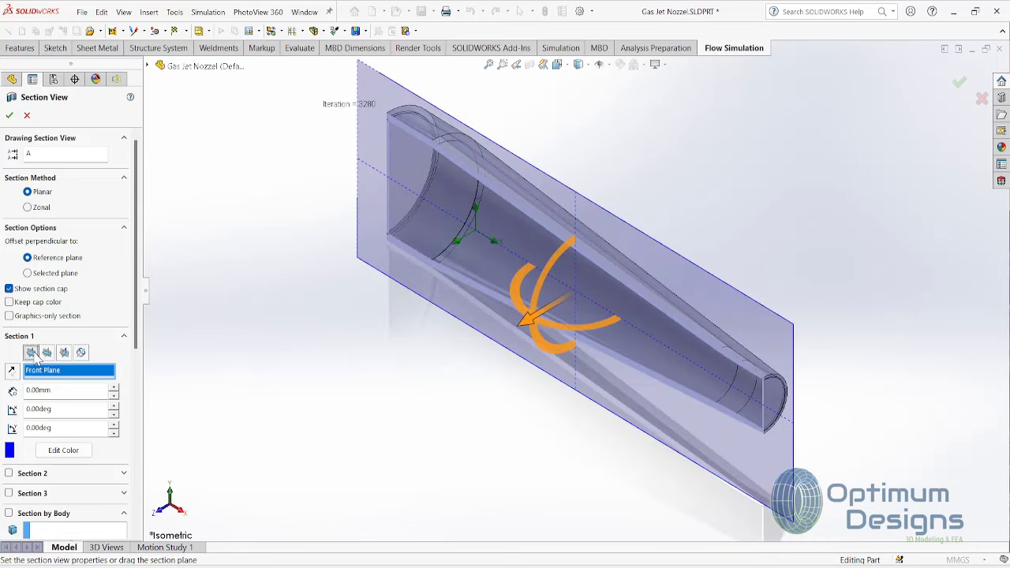
{"action": "left_click", "coordinate": [9, 117]}
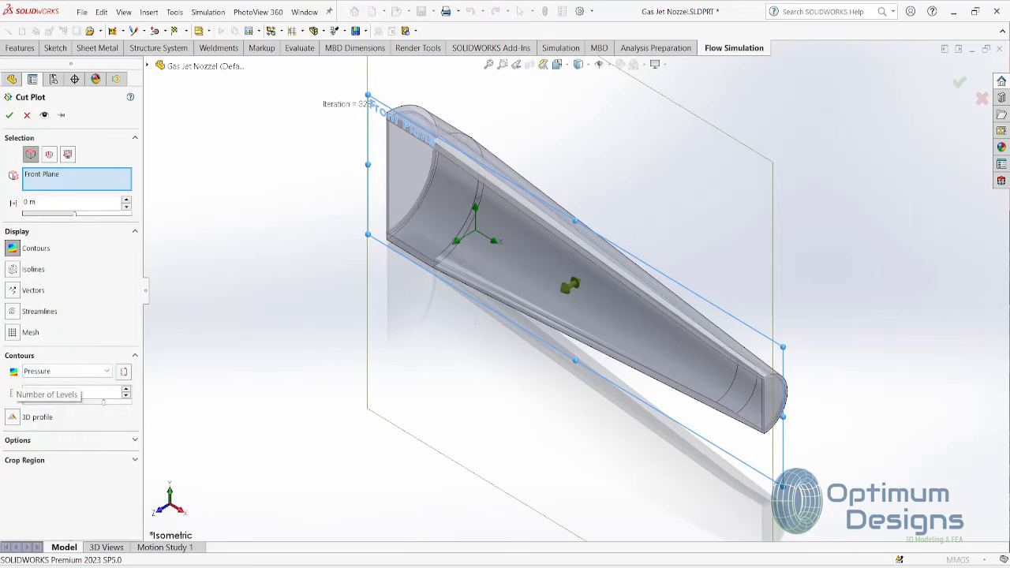
Step: Create Cut Plot 1 of pressure contours on the Front Plane and play it
{"action": "left_click", "coordinate": [9, 117]}
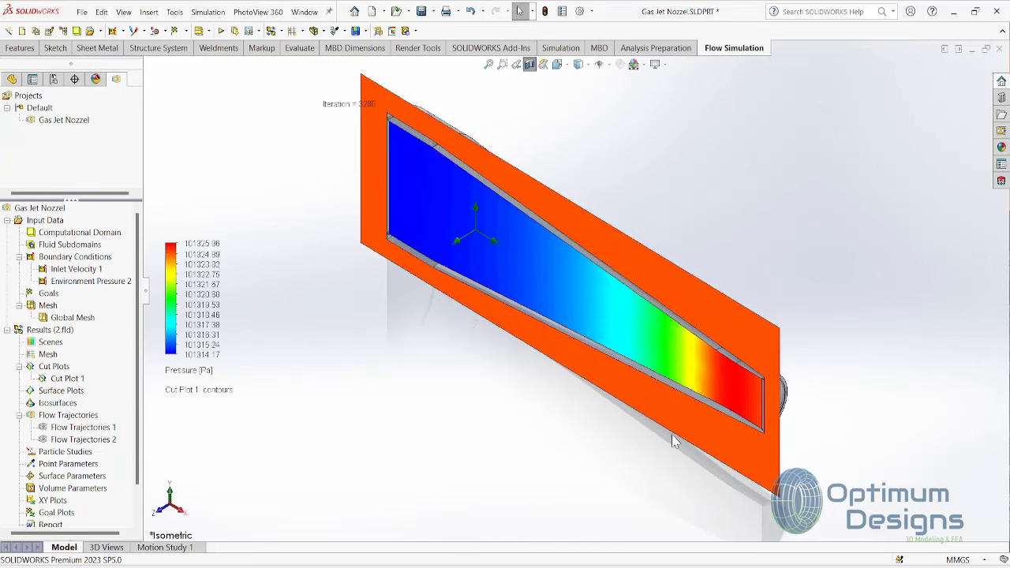
{"action": "right_click", "coordinate": [68, 383]}
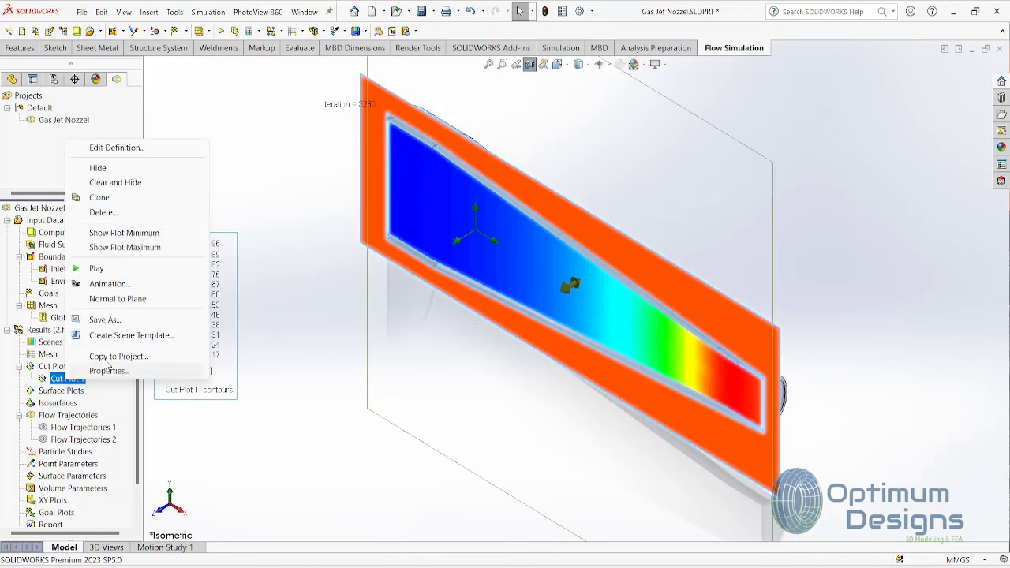
{"action": "left_click", "coordinate": [95, 271]}
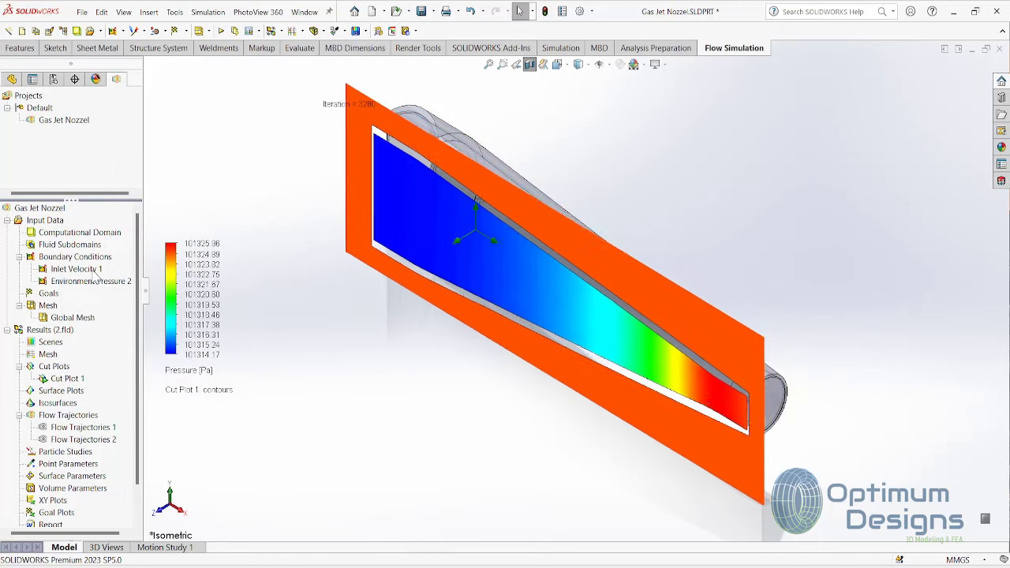
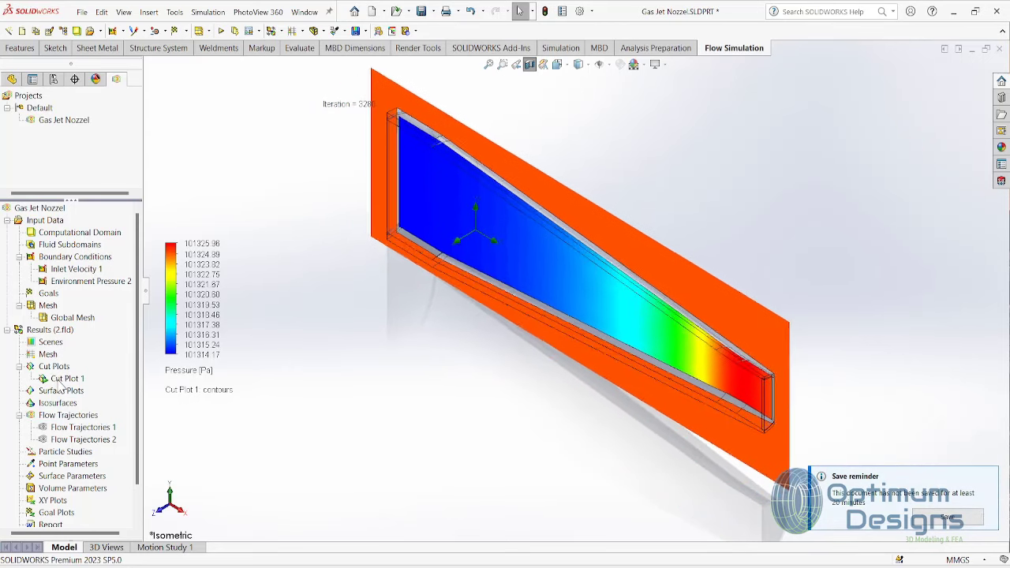
Step: Save the nozzle part and hide Cut Plot 1
{"action": "left_click", "coordinate": [962, 518]}
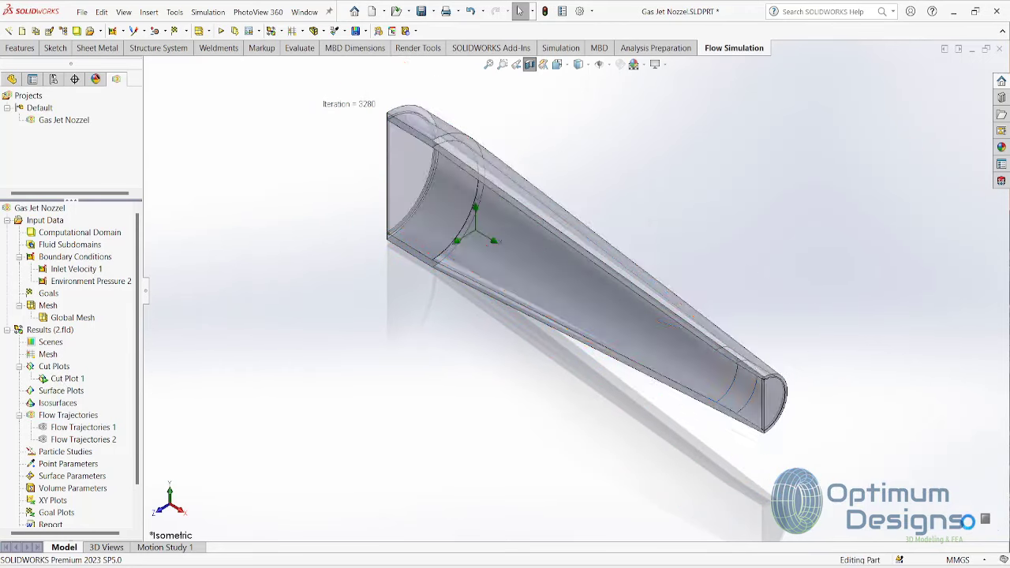
{"action": "right_click", "coordinate": [67, 379]}
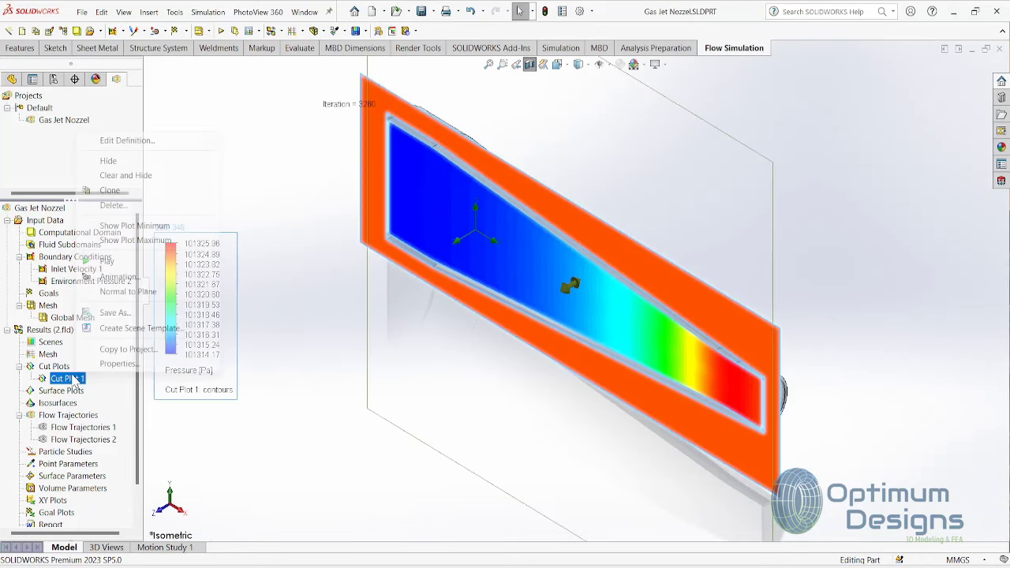
{"action": "left_click", "coordinate": [106, 165]}
Step: Insert Surface Plot 1 on four nozzle faces showing Pressure contours with 115 levels
{"action": "right_click", "coordinate": [56, 394]}
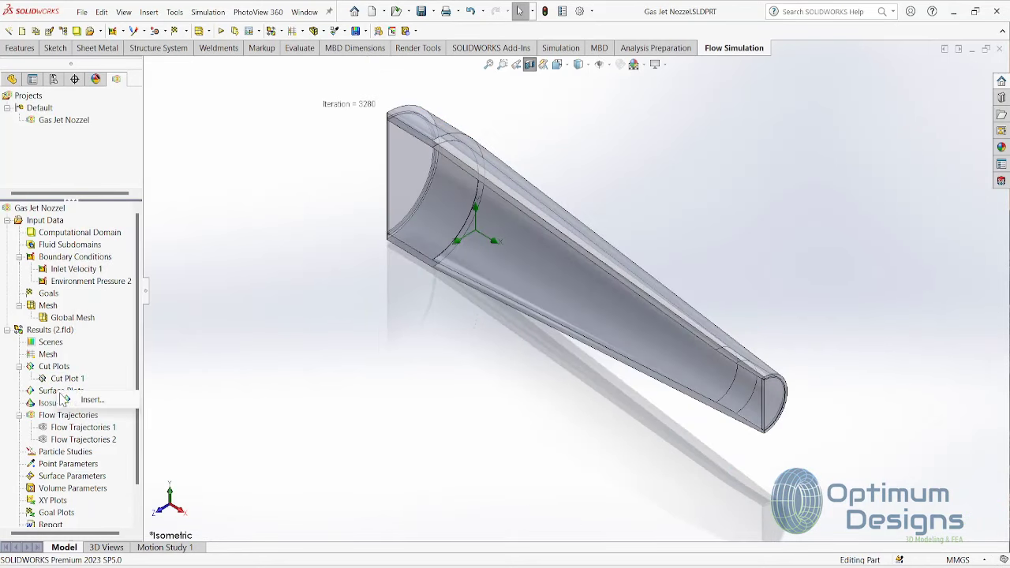
{"action": "left_click", "coordinate": [81, 400]}
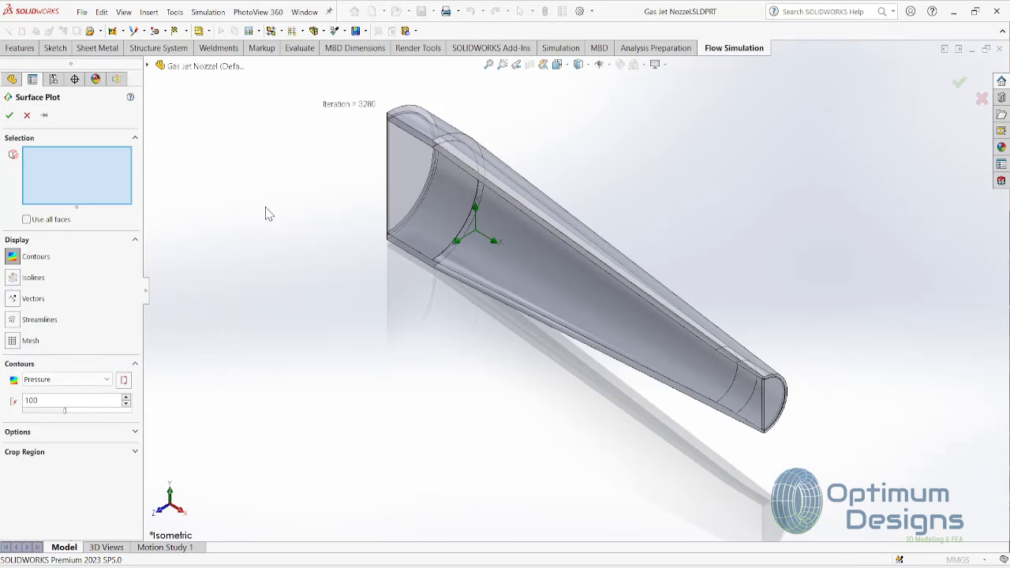
{"action": "left_click", "coordinate": [448, 213]}
{"action": "left_click", "coordinate": [560, 290]}
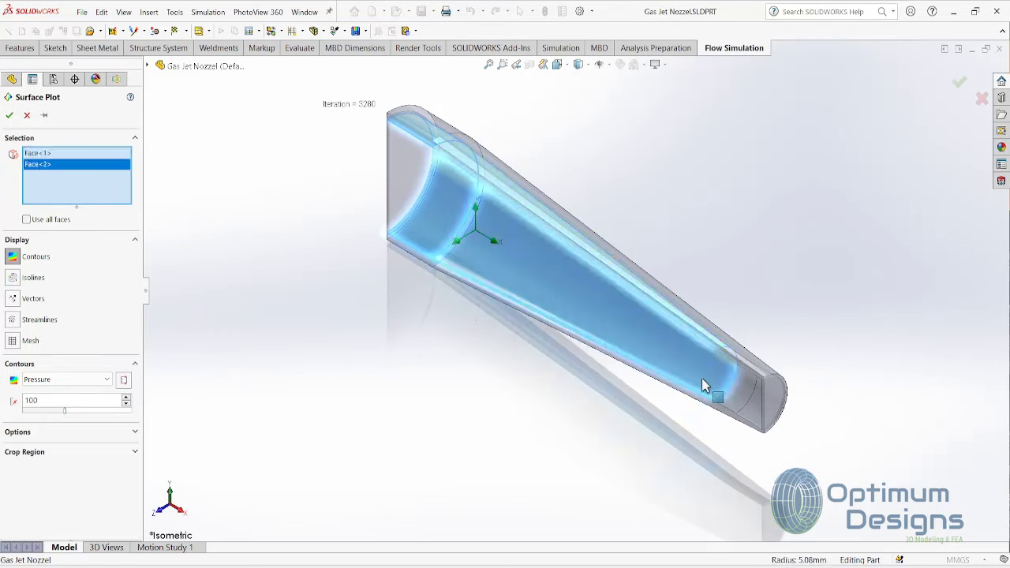
{"action": "left_click", "coordinate": [750, 404]}
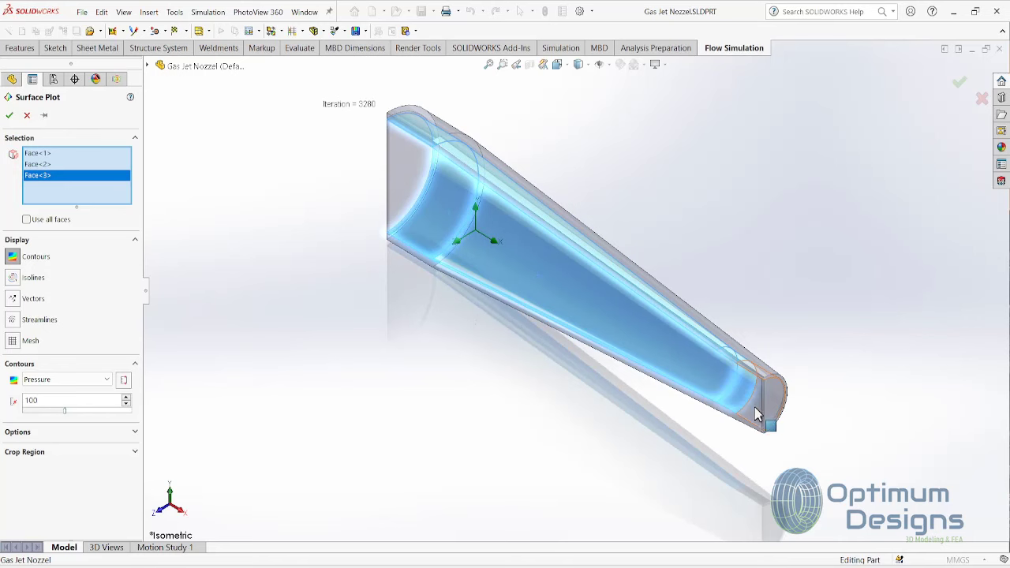
{"action": "left_click", "coordinate": [762, 417]}
{"action": "left_click", "coordinate": [12, 258]}
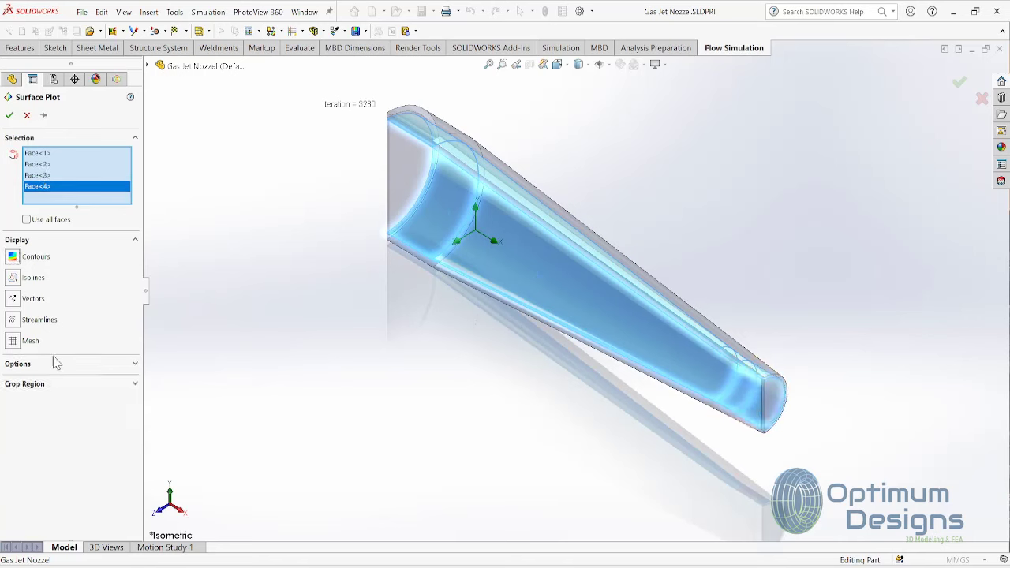
{"action": "left_click", "coordinate": [13, 256]}
{"action": "left_click", "coordinate": [59, 380]}
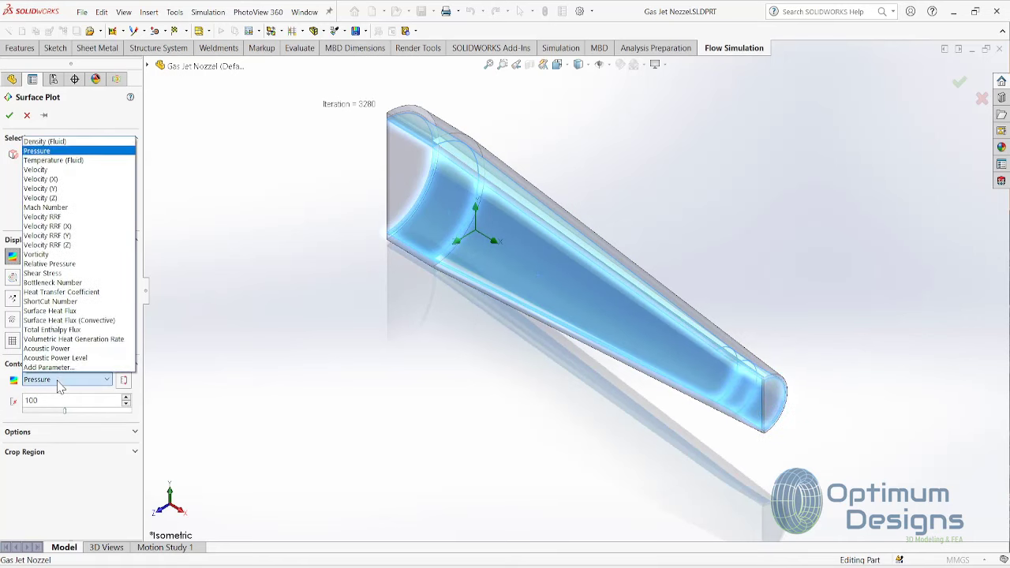
{"action": "left_click", "coordinate": [40, 151]}
{"action": "type", "text": "115"}
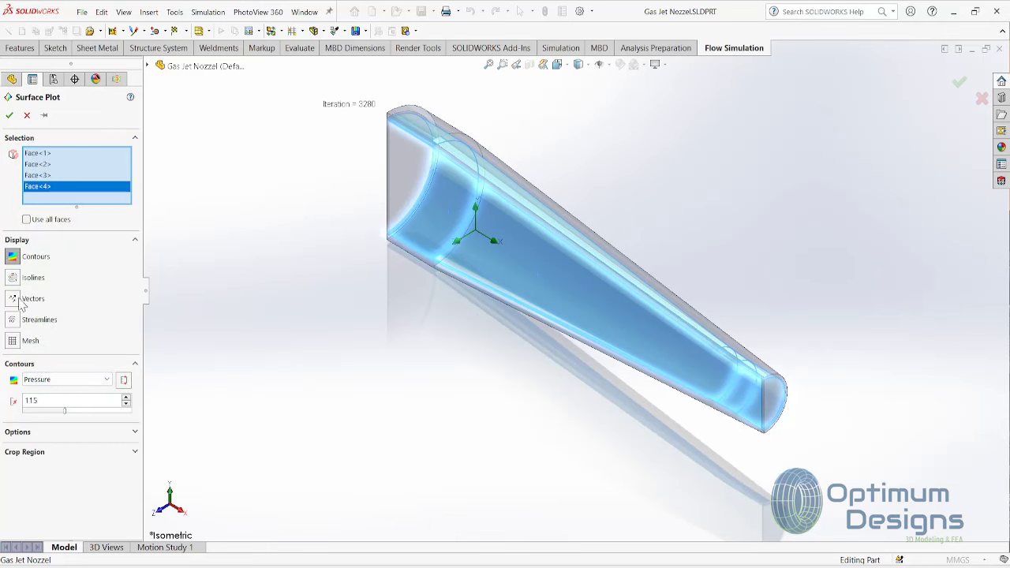
{"action": "left_click", "coordinate": [9, 115]}
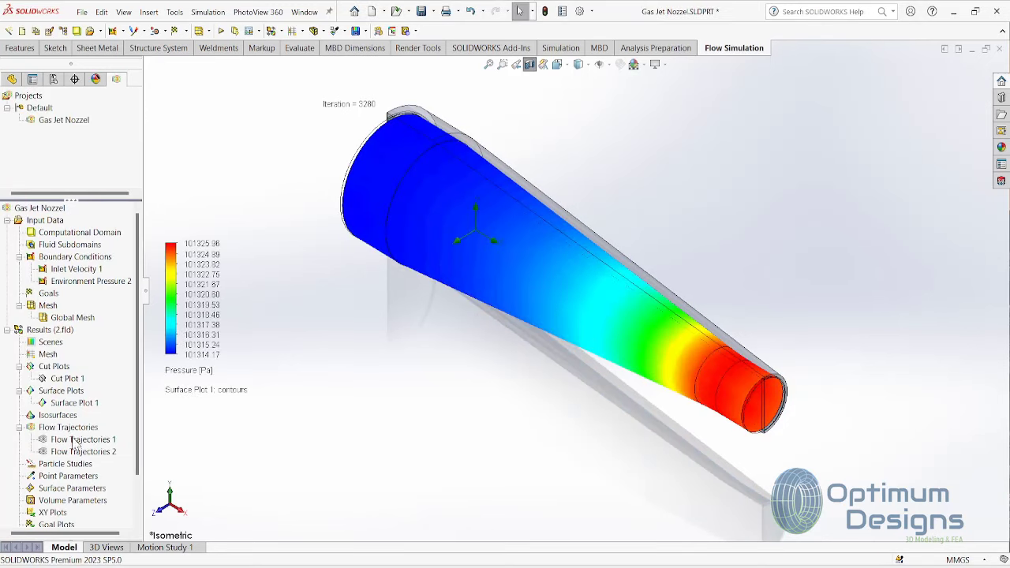
Step: Turn off the section view so the nozzle is no longer cut
{"action": "right_click", "coordinate": [73, 404]}
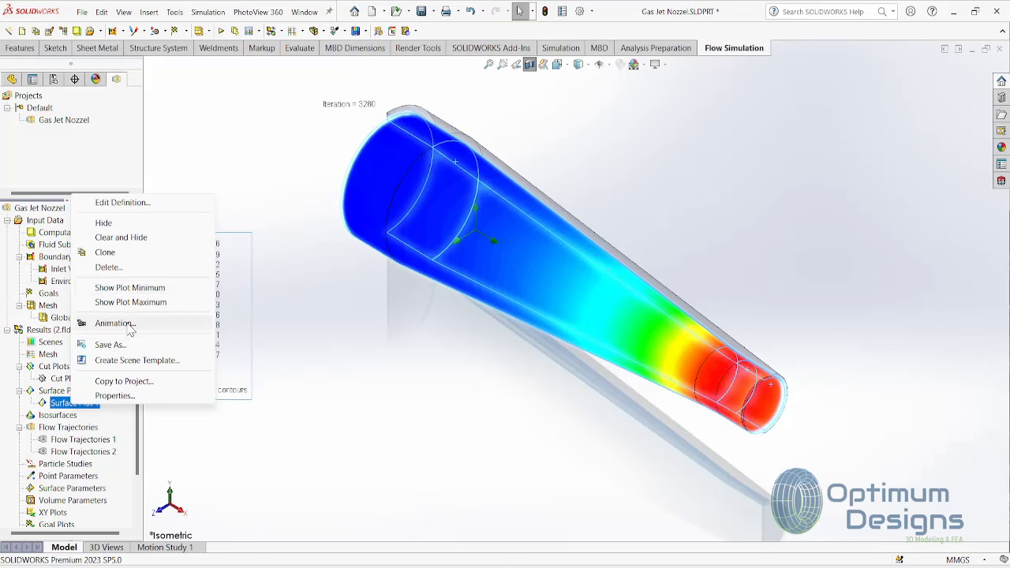
{"action": "left_click", "coordinate": [402, 422]}
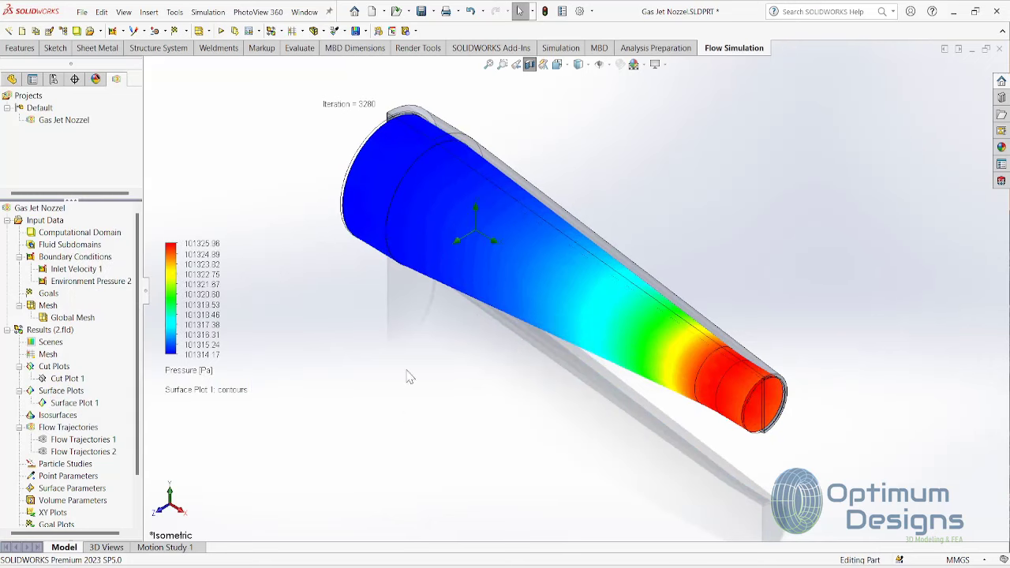
{"action": "left_click", "coordinate": [529, 64]}
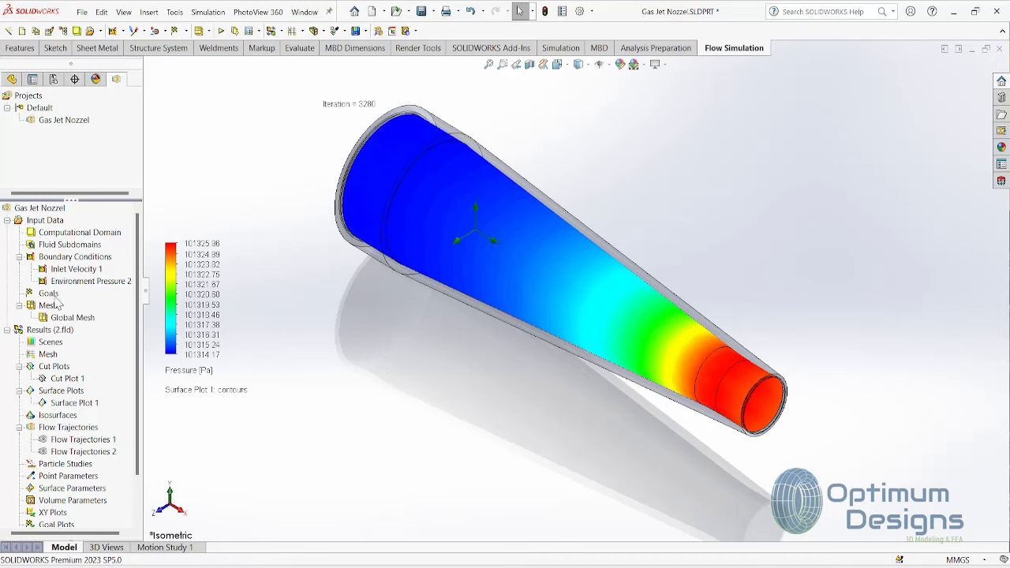
Step: Show Flow Trajectories 1 with their pressure legend
{"action": "left_click", "coordinate": [61, 442]}
{"action": "right_click", "coordinate": [63, 439]}
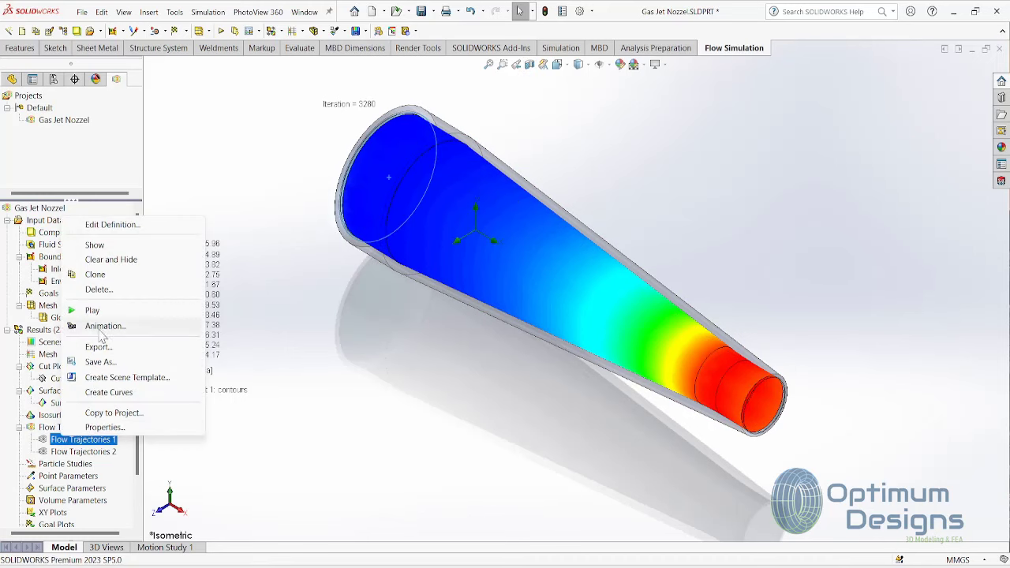
{"action": "left_click", "coordinate": [170, 309]}
{"action": "left_click", "coordinate": [300, 229]}
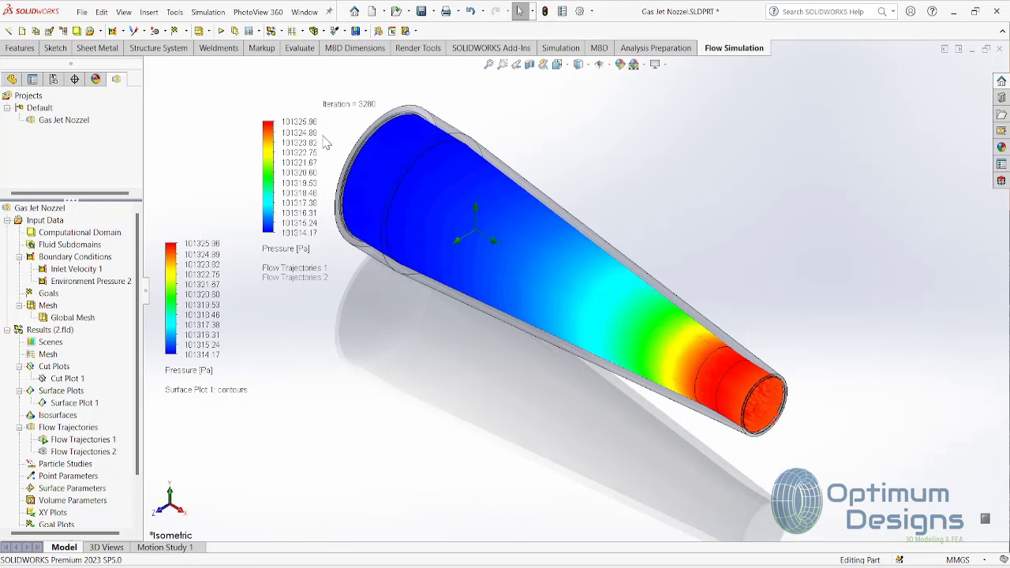
Step: Colour the flow trajectories by Velocity [m/s]
{"action": "left_click", "coordinate": [299, 254]}
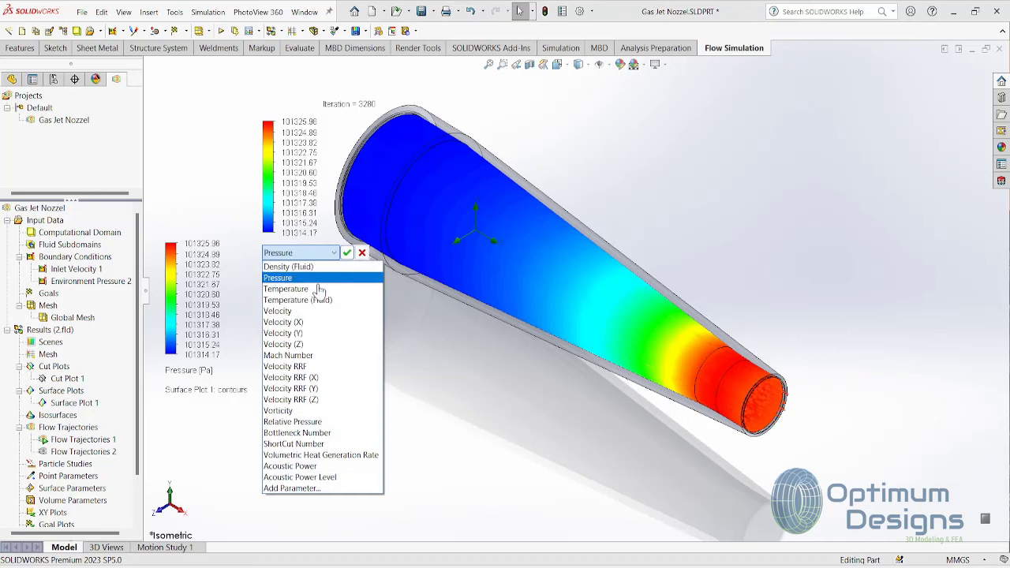
{"action": "left_click", "coordinate": [302, 314]}
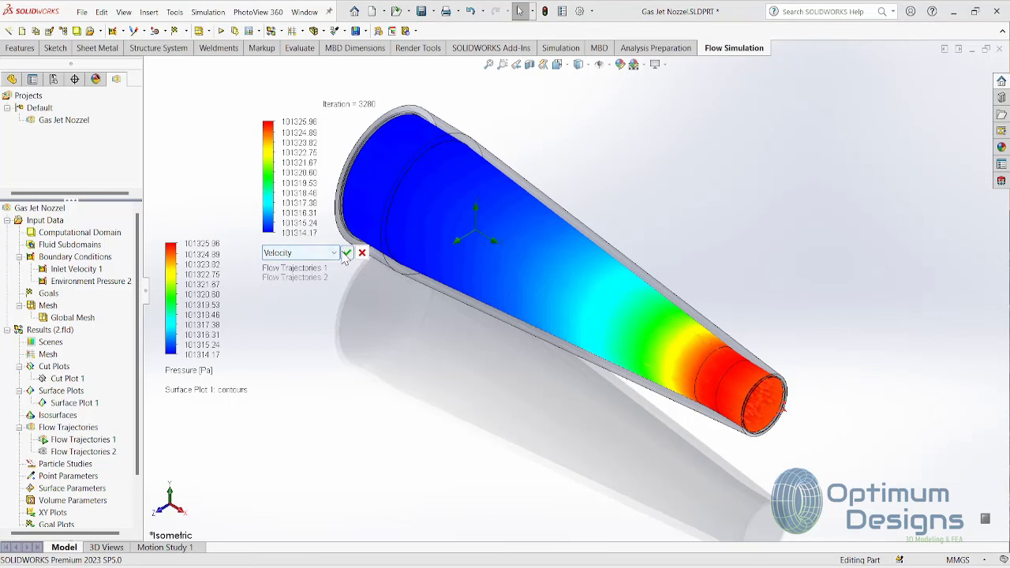
{"action": "left_click", "coordinate": [346, 253]}
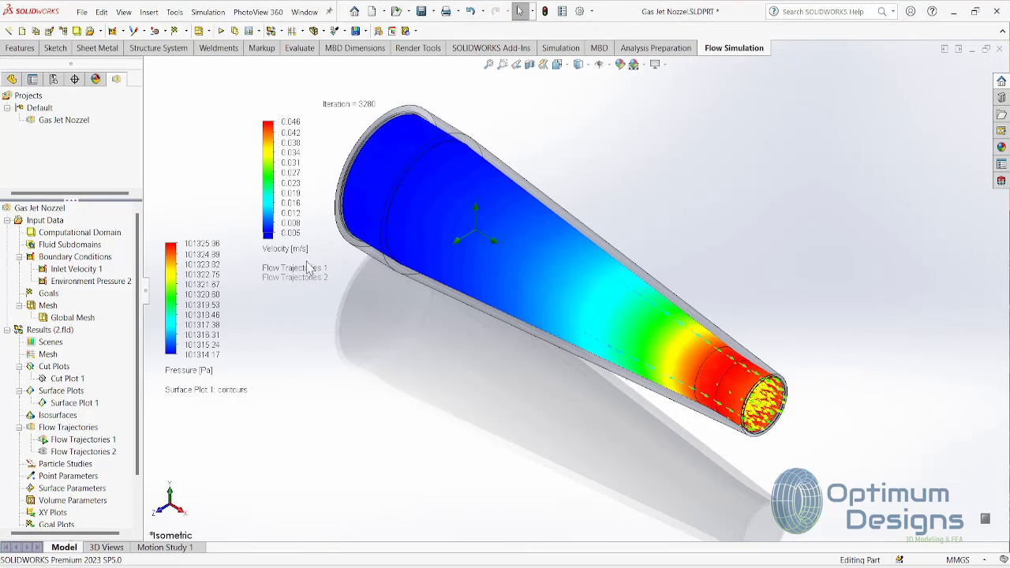
{"action": "mouse_move", "coordinate": [170, 298]}
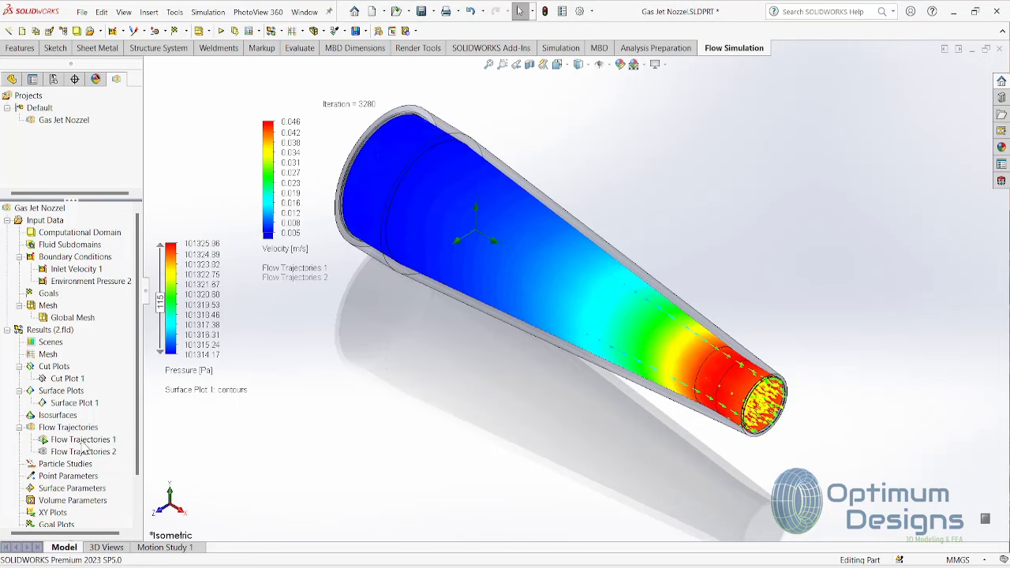
Step: Switch Surface Plot 1 to display Temperature (Fluid) [K]
{"action": "middle_click_drag", "start_coordinate": [386, 350], "coordinate": [383, 368]}
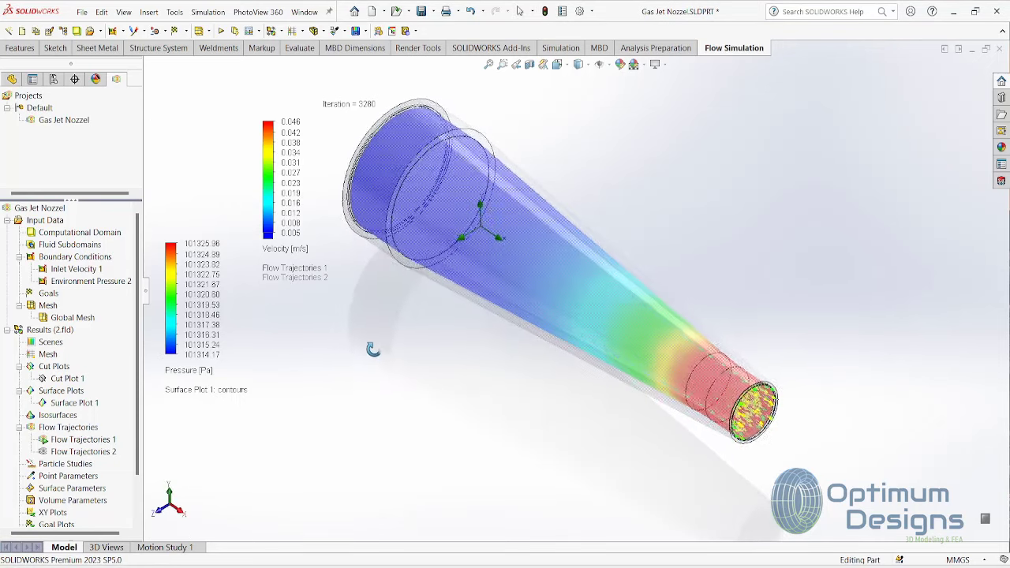
{"action": "left_click", "coordinate": [199, 375]}
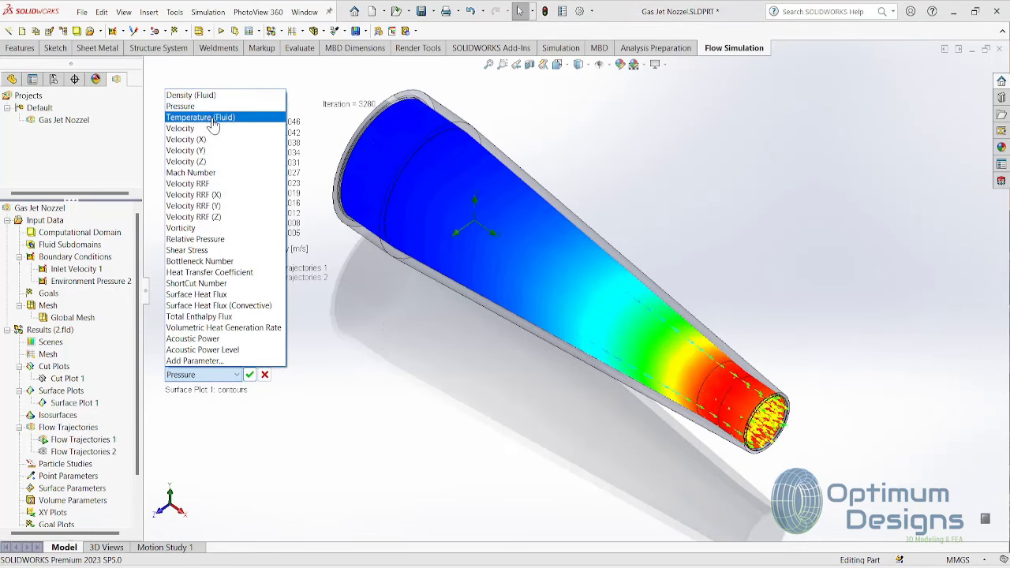
{"action": "left_click", "coordinate": [207, 117]}
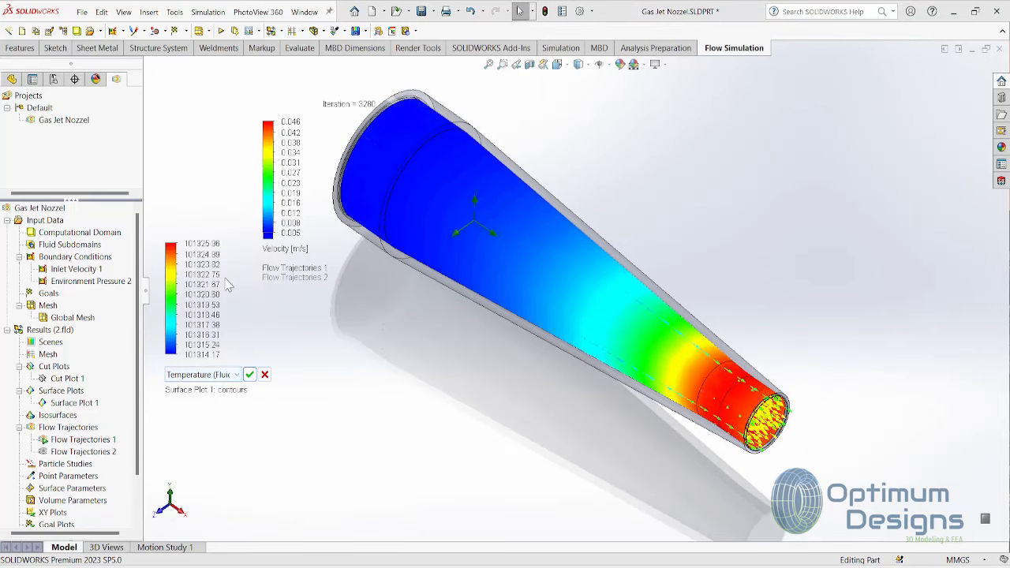
{"action": "left_click", "coordinate": [250, 376]}
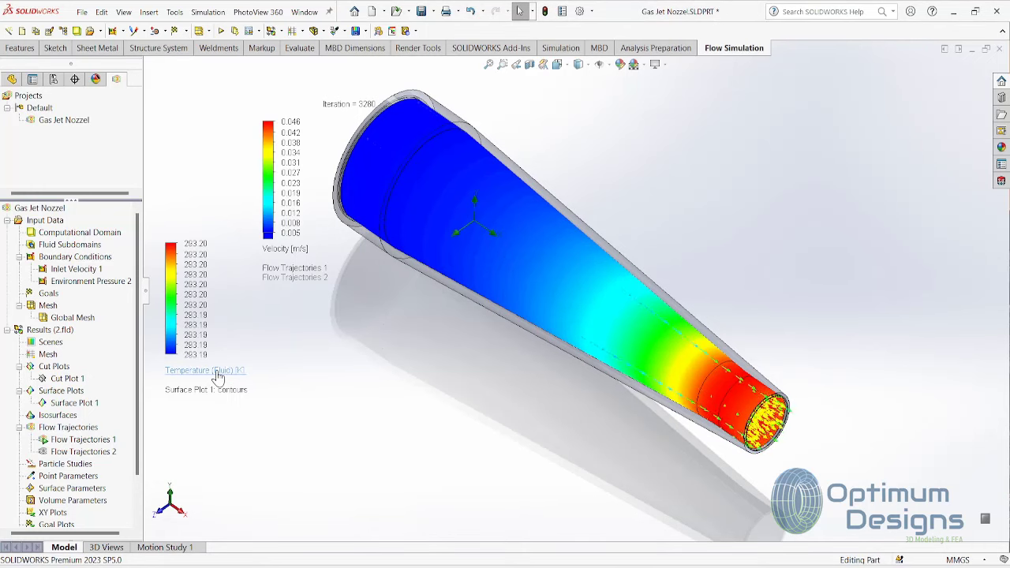
{"action": "mouse_move", "coordinate": [143, 281]}
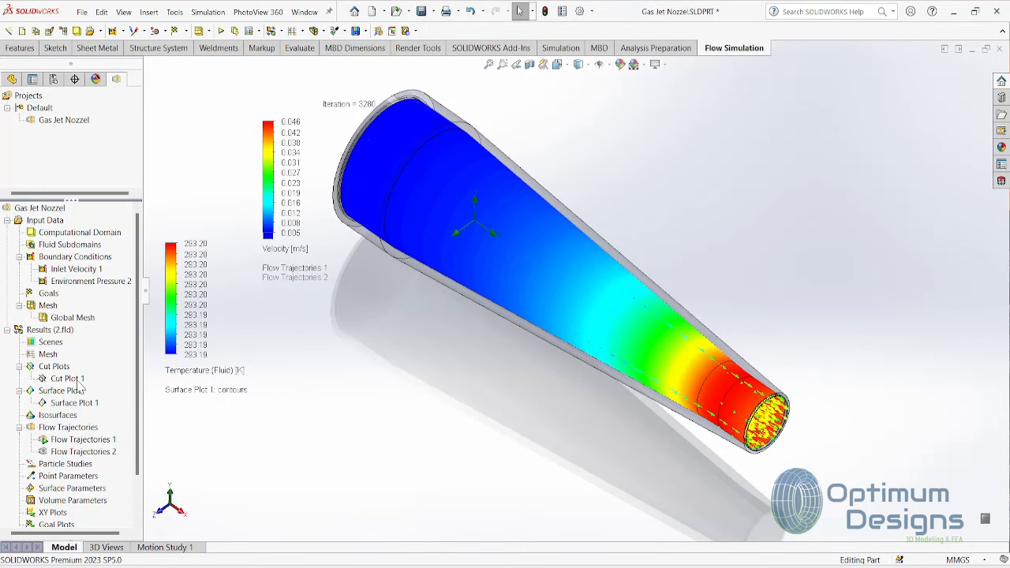
Step: Hide Surface Plot 1, adjust the velocity legend scale, then show the surface plot again
{"action": "right_click", "coordinate": [60, 399]}
{"action": "left_click", "coordinate": [109, 222]}
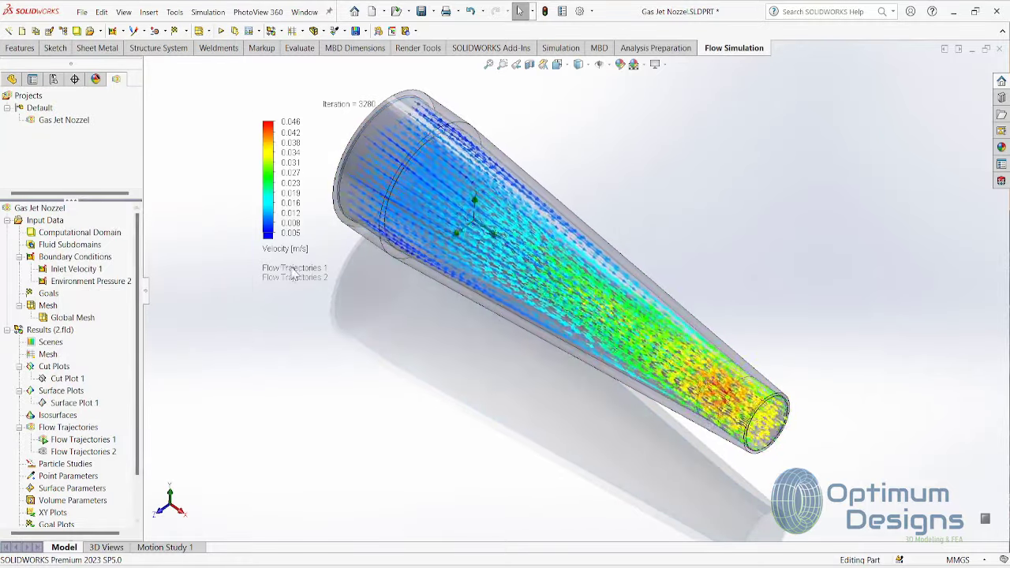
{"action": "mouse_move", "coordinate": [265, 172]}
{"action": "left_mouse_down"}
{"action": "mouse_move", "coordinate": [259, 206]}
{"action": "mouse_move", "coordinate": [261, 162]}
{"action": "mouse_move", "coordinate": [181, 130]}
{"action": "mouse_move", "coordinate": [174, 138]}
{"action": "left_mouse_up"}
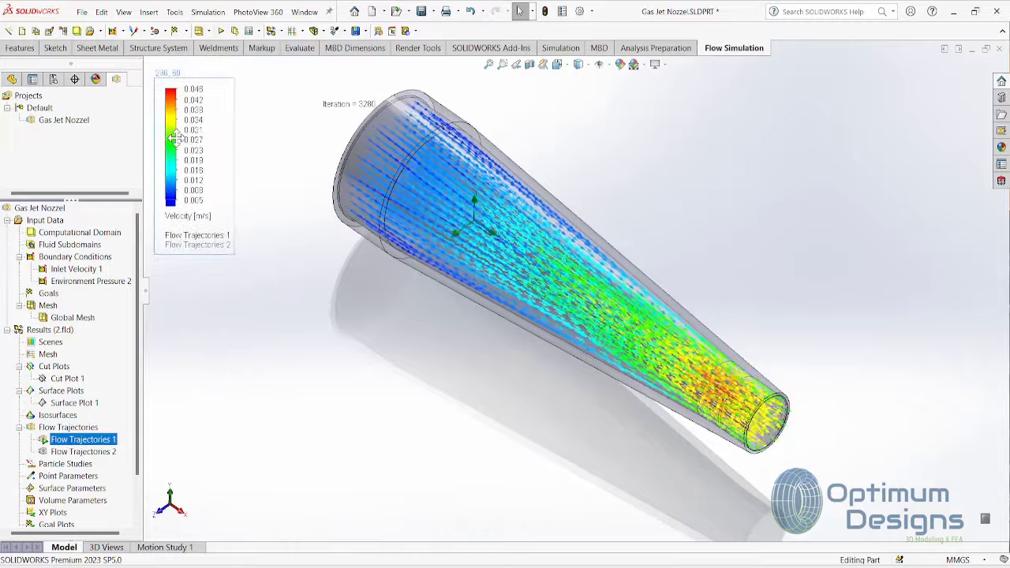
{"action": "right_click", "coordinate": [78, 403]}
{"action": "left_click", "coordinate": [128, 256]}
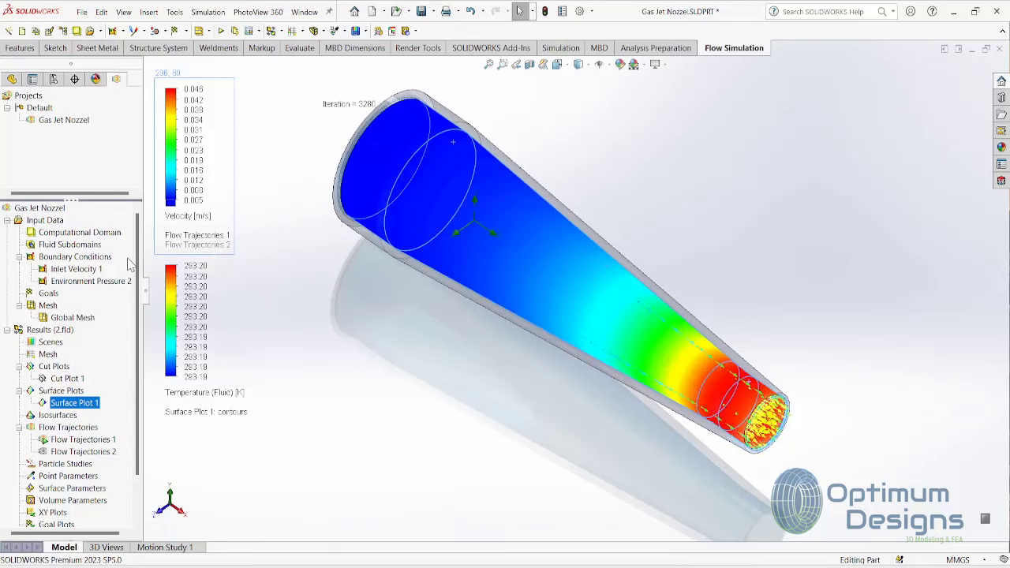
Step: Hide the flow trajectories and section the nozzle along the Front Plane
{"action": "right_click", "coordinate": [74, 448]}
{"action": "left_click", "coordinate": [124, 251]}
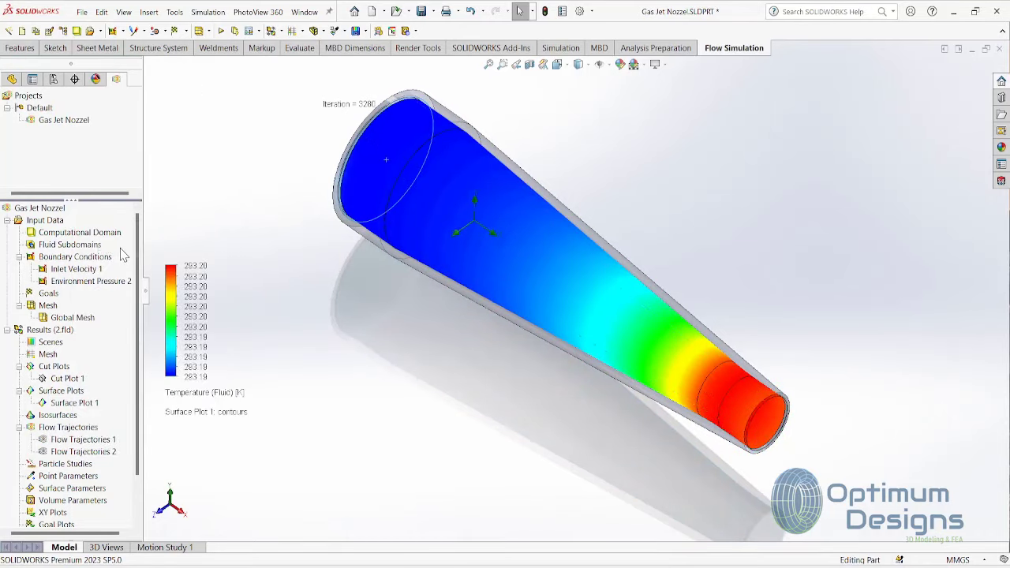
{"action": "left_click", "coordinate": [530, 64]}
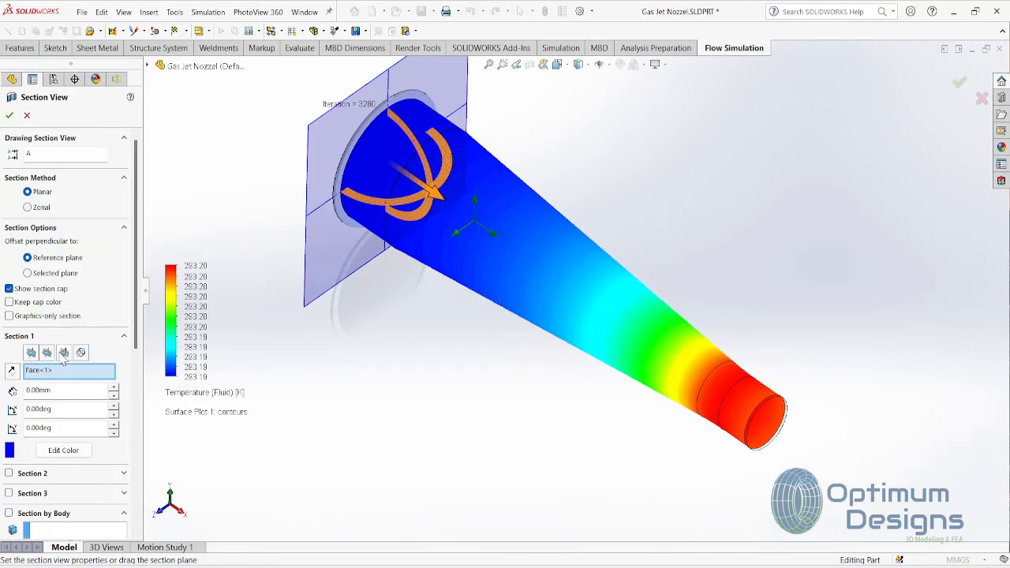
{"action": "left_click", "coordinate": [33, 355]}
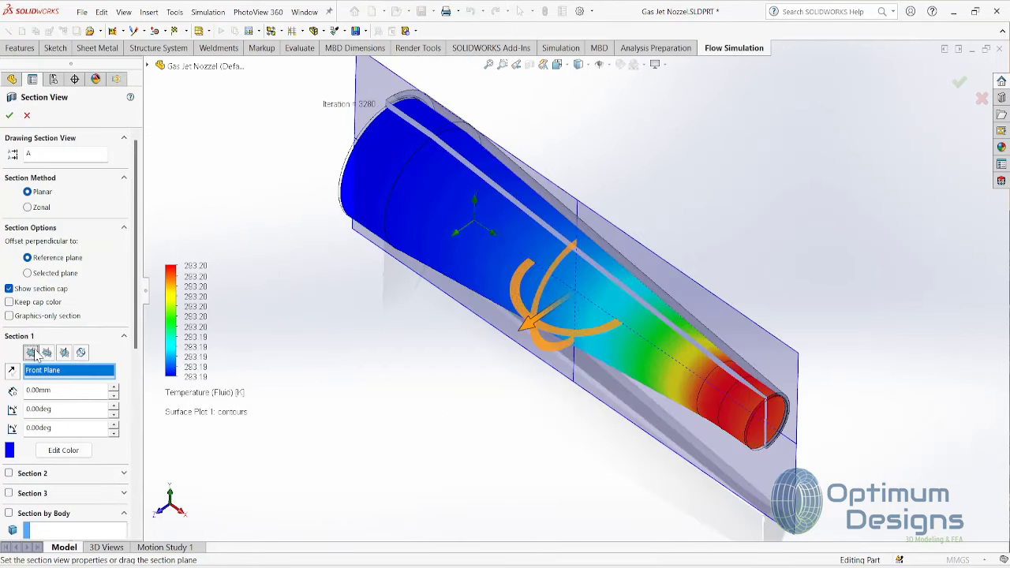
{"action": "left_click", "coordinate": [9, 116]}
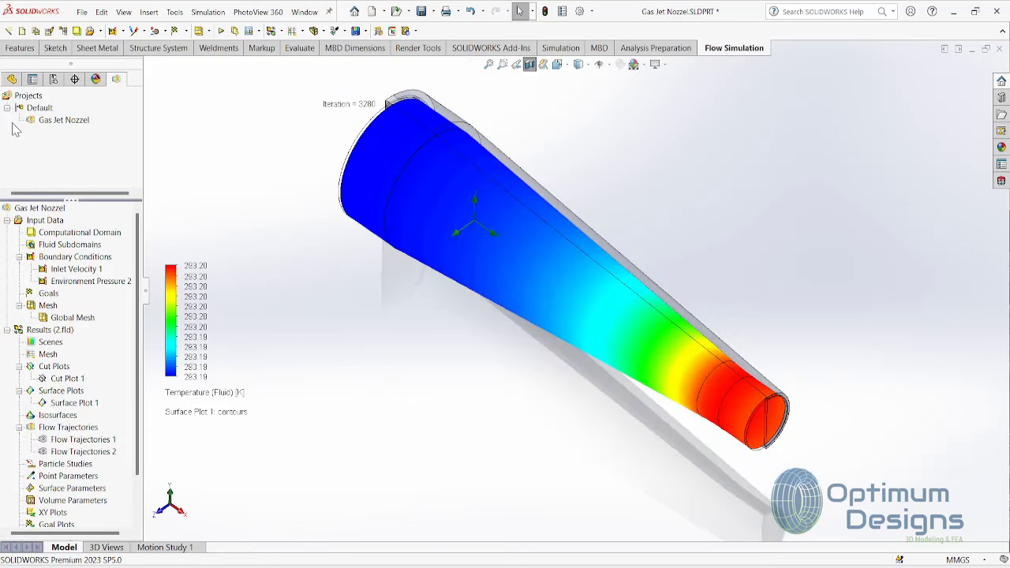
Step: Show Flow Trajectories 1, then hide them again along with the velocity legend
{"action": "left_click", "coordinate": [83, 439]}
{"action": "right_click", "coordinate": [83, 439]}
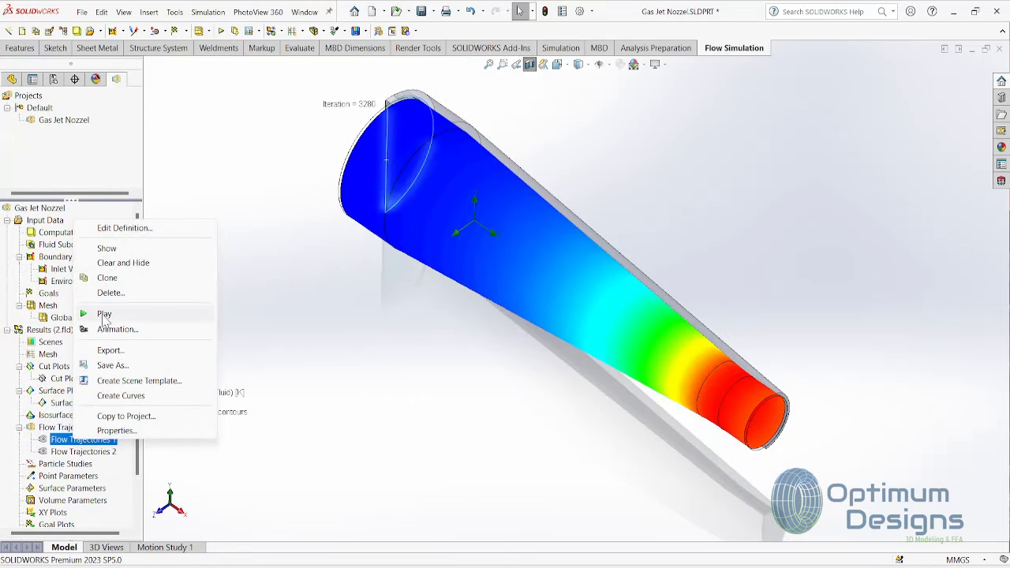
{"action": "left_click", "coordinate": [102, 315]}
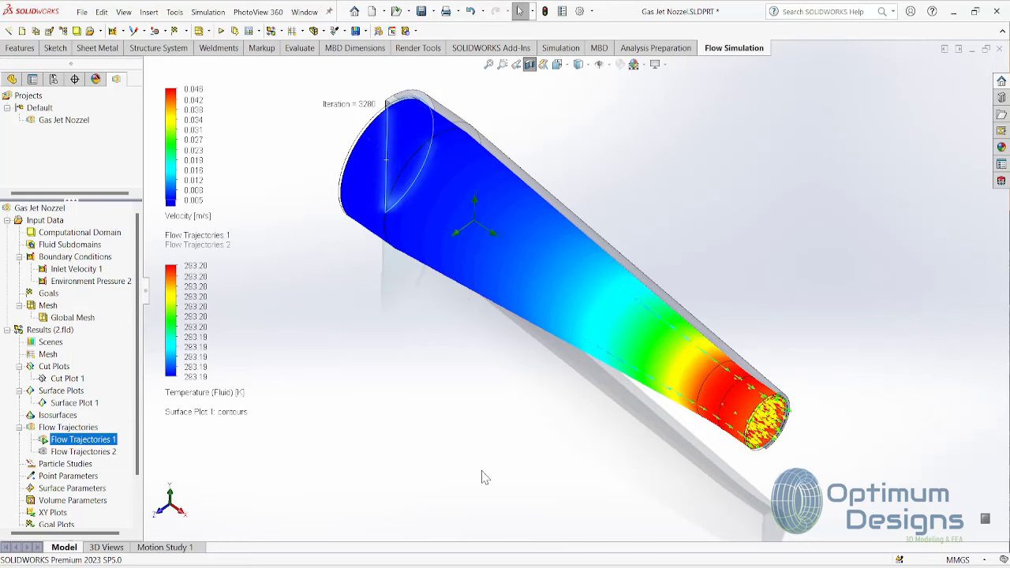
{"action": "right_click", "coordinate": [79, 442]}
{"action": "left_click", "coordinate": [162, 245]}
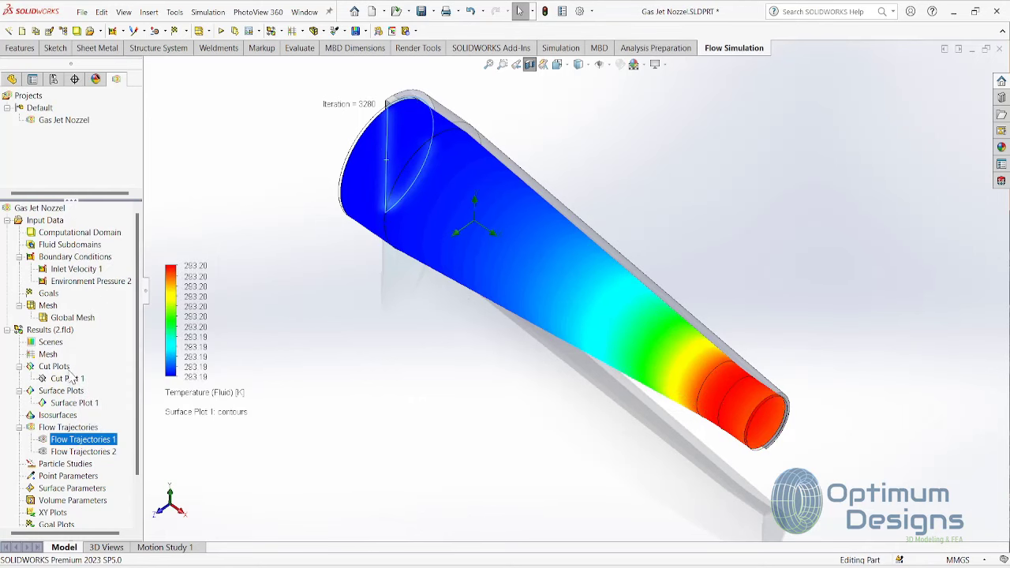
Step: Hide the temperature Surface Plot 1, leaving the bare sectioned nozzle
{"action": "right_click", "coordinate": [69, 404]}
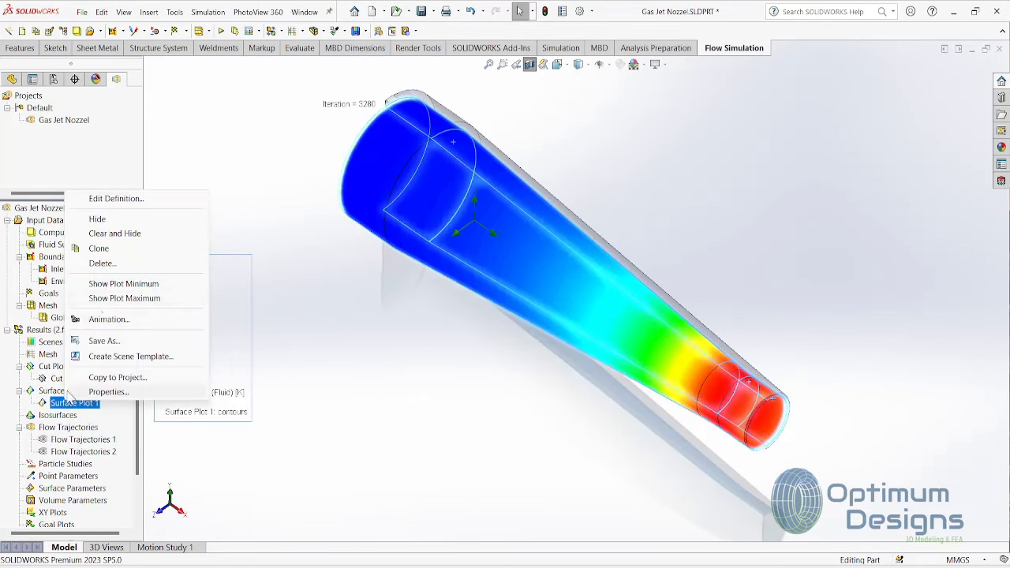
{"action": "left_click", "coordinate": [109, 221]}
{"action": "left_click", "coordinate": [300, 280]}
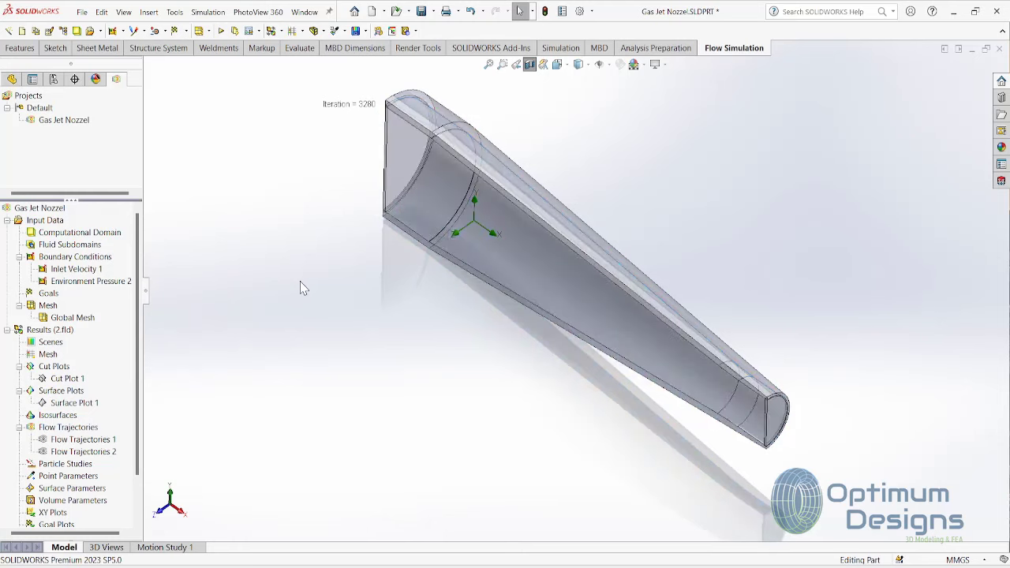
{"action": "right_click", "coordinate": [69, 380]}
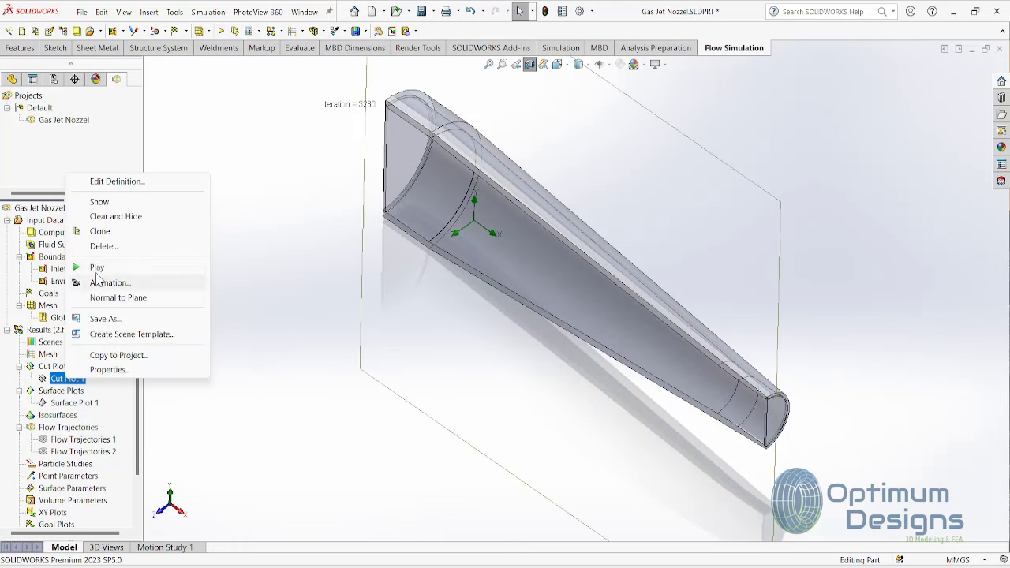
Step: Show Cut Plot 1 and Surface Plot 1 again
{"action": "left_click", "coordinate": [99, 202]}
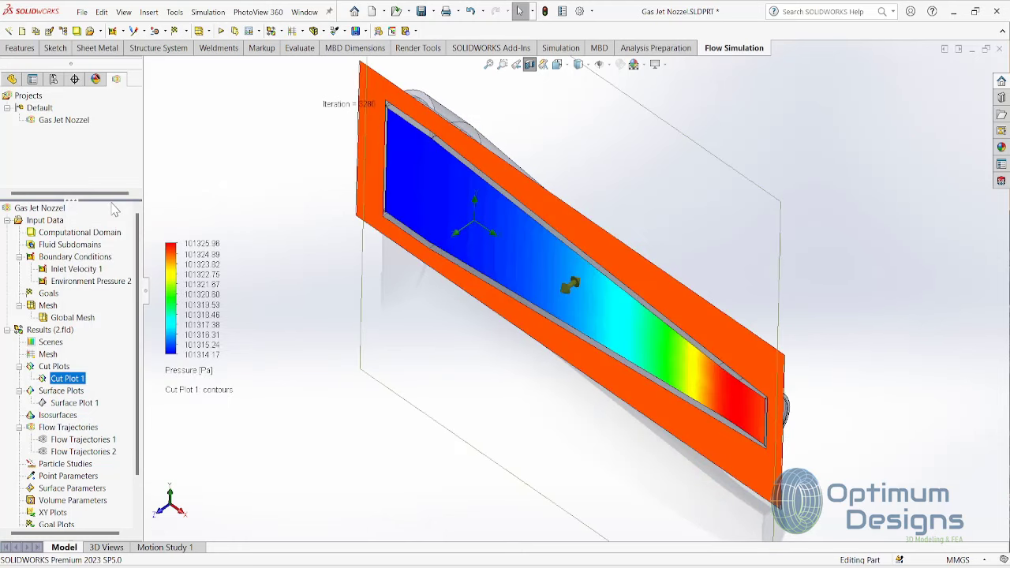
{"action": "right_click", "coordinate": [70, 403]}
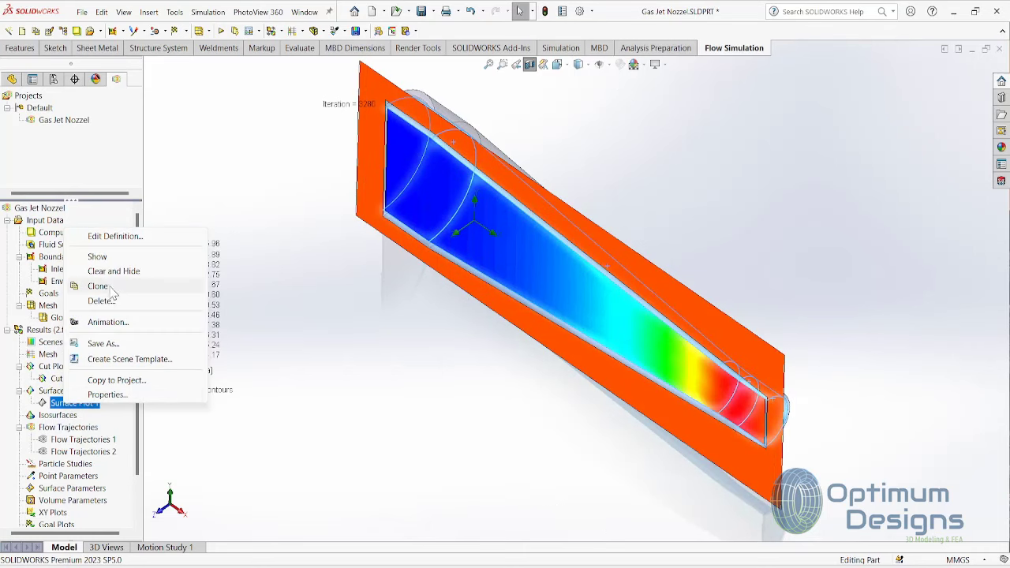
{"action": "left_click", "coordinate": [134, 256]}
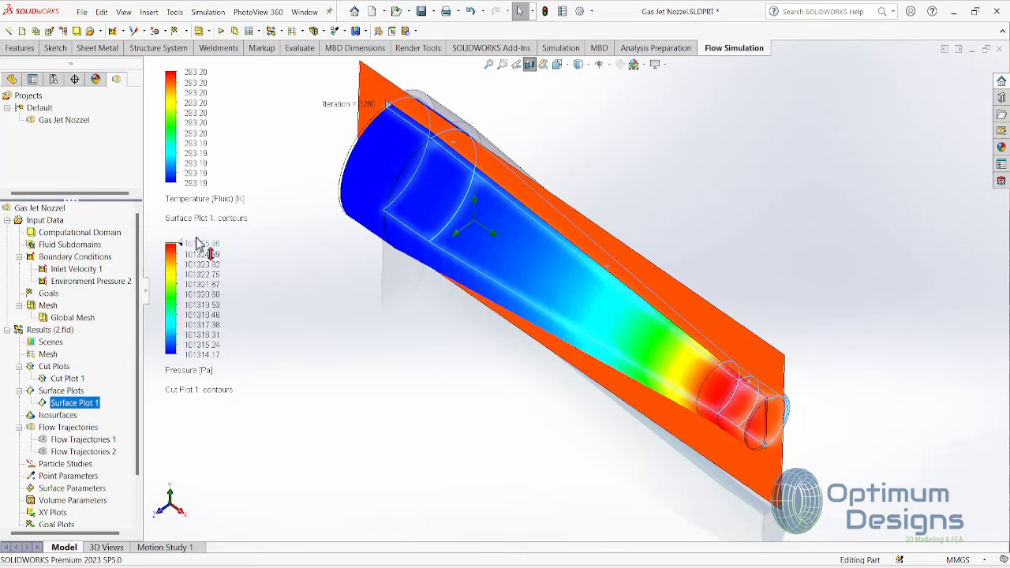
Step: Recolour the surface plot by Pressure and the cut plot by Velocity
{"action": "left_click", "coordinate": [193, 203]}
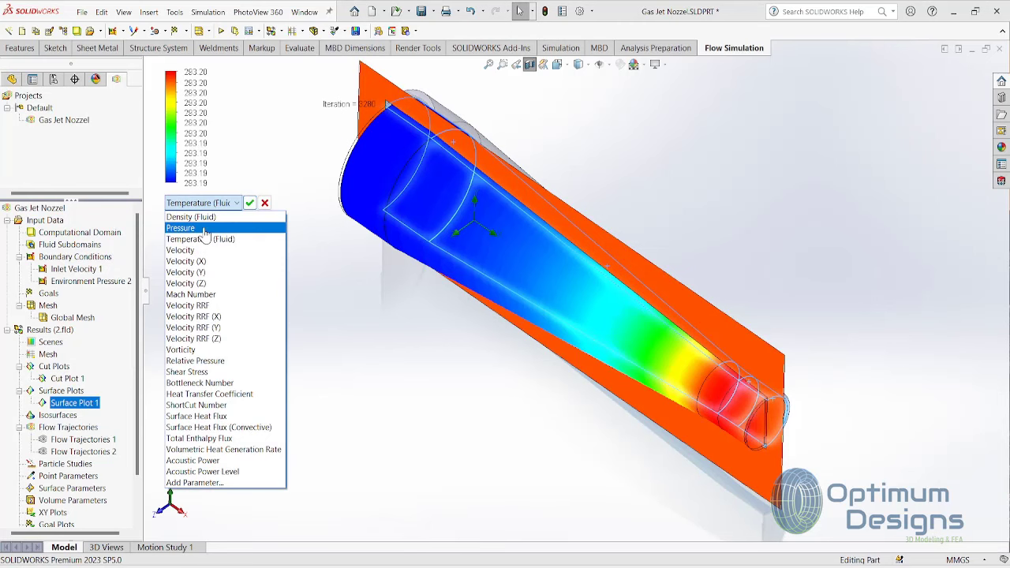
{"action": "left_click", "coordinate": [204, 228]}
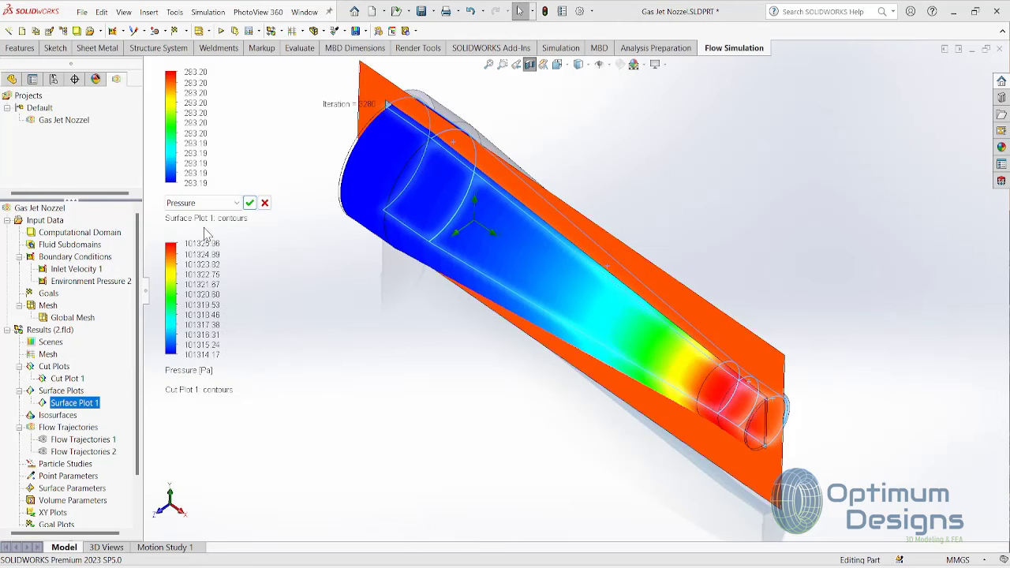
{"action": "left_click", "coordinate": [249, 203]}
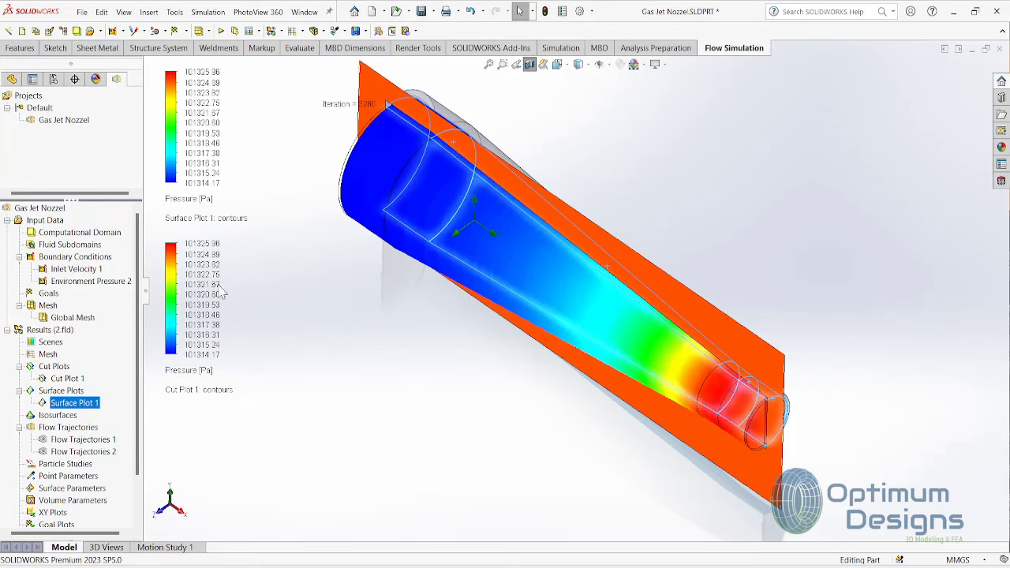
{"action": "left_click", "coordinate": [189, 370]}
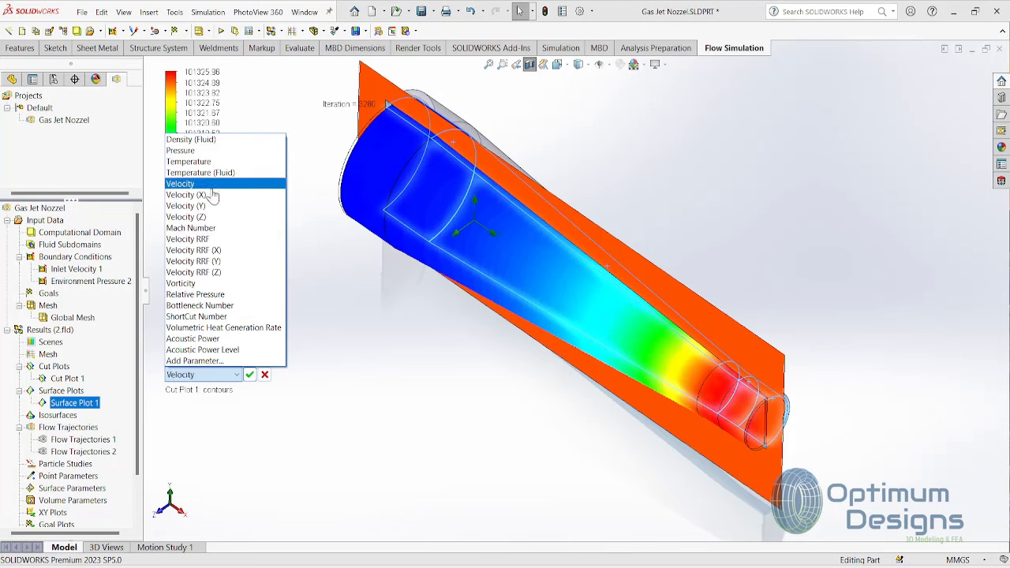
{"action": "left_click", "coordinate": [201, 184]}
{"action": "left_click", "coordinate": [250, 376]}
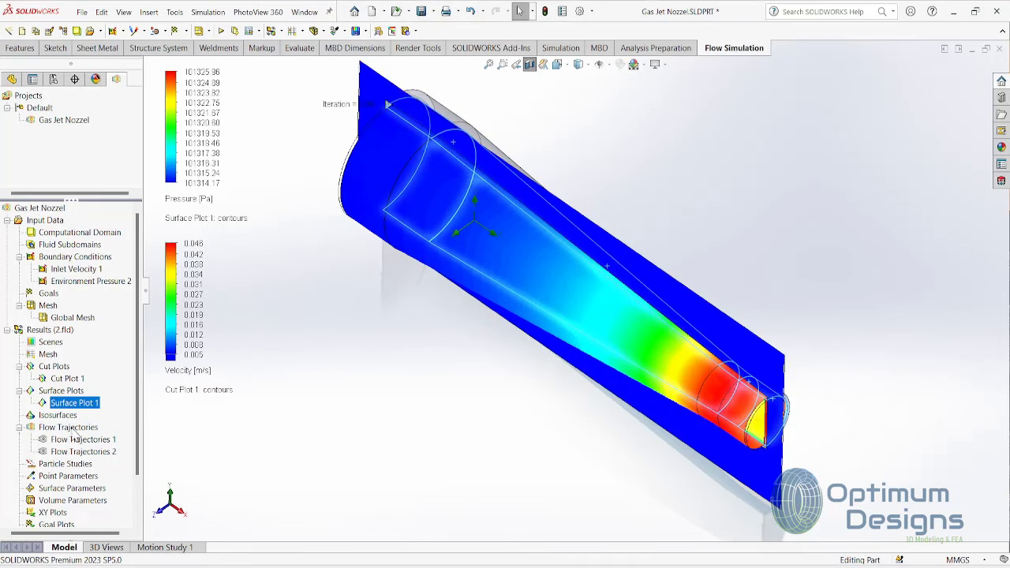
Step: Play the Cut Plot 1 animation through the nozzle, then stop it
{"action": "right_click", "coordinate": [70, 396]}
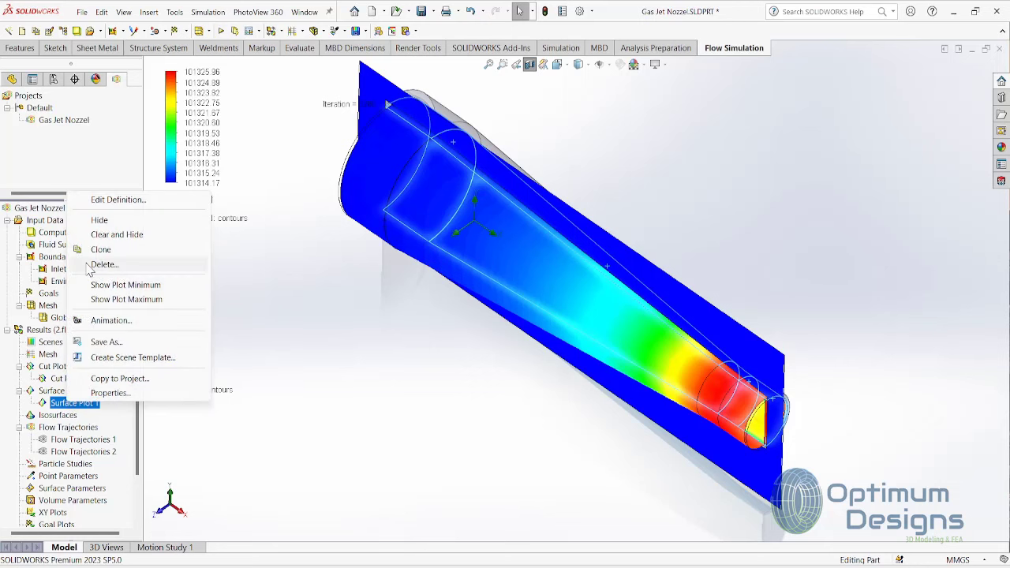
{"action": "right_click", "coordinate": [65, 378]}
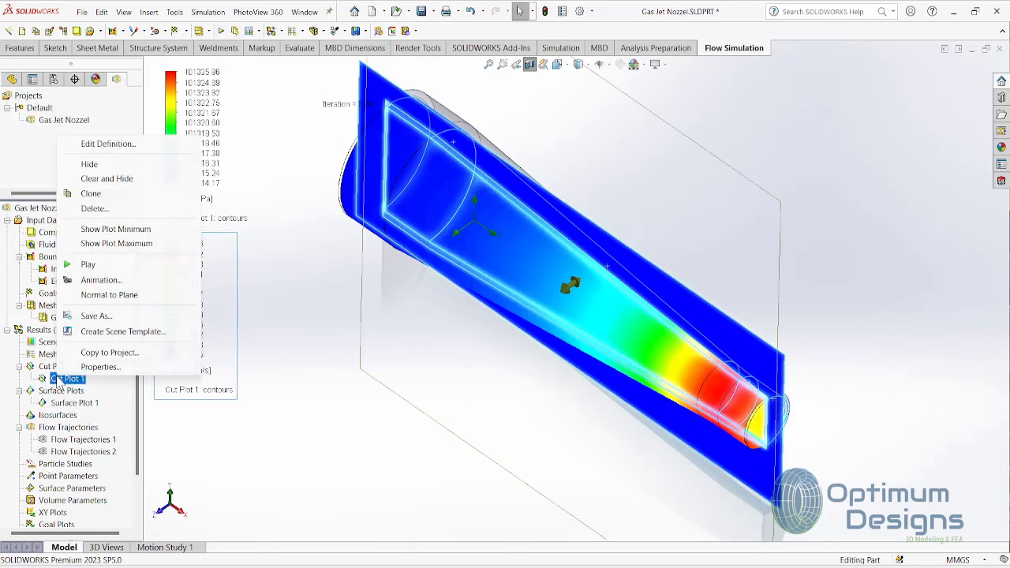
{"action": "left_click", "coordinate": [75, 267]}
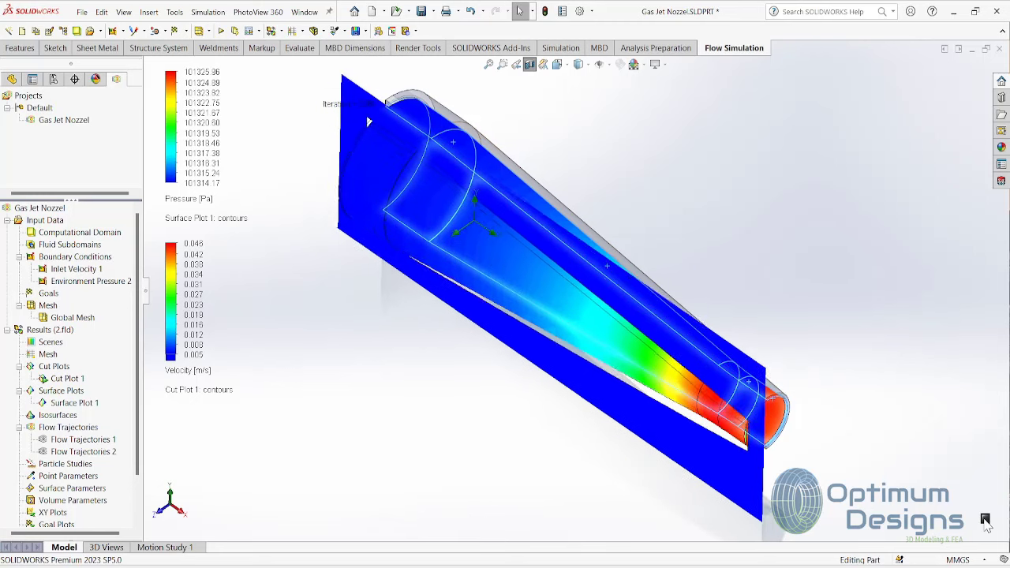
{"action": "left_click", "coordinate": [986, 523]}
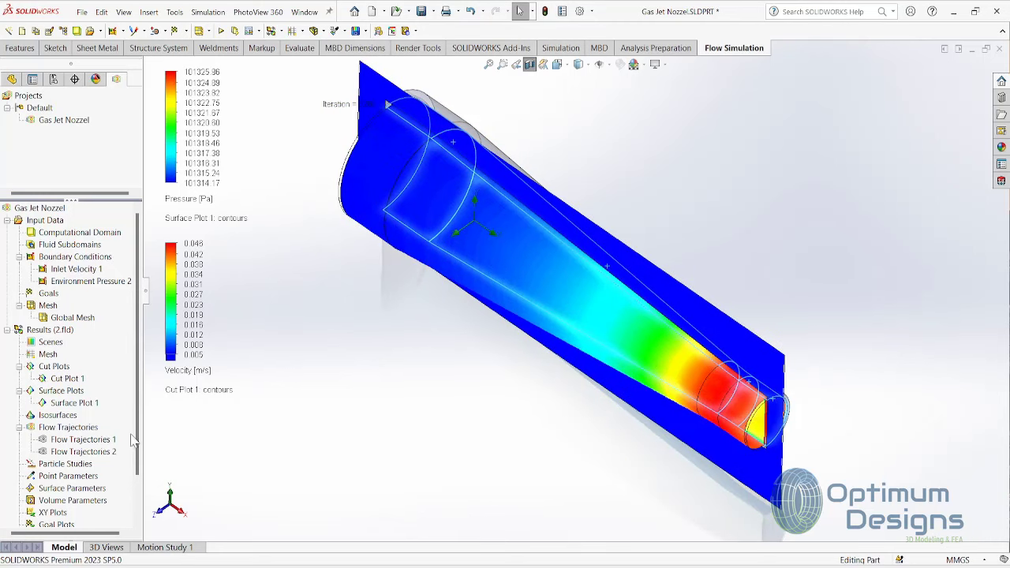
Step: Hide the pressure Surface Plot 1 and clear Cut Plot 1 from the model
{"action": "right_click", "coordinate": [69, 404]}
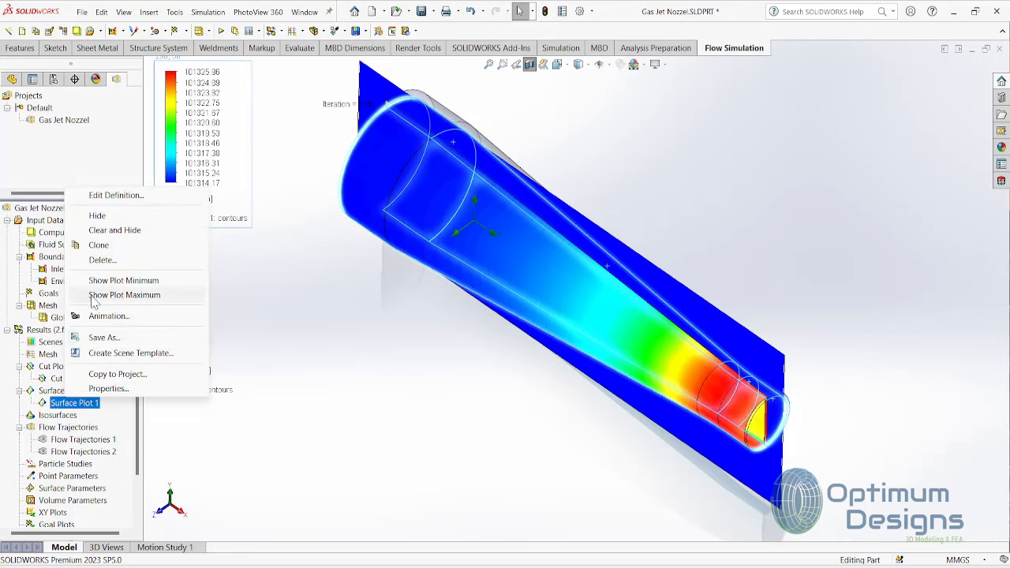
{"action": "left_click", "coordinate": [95, 217]}
{"action": "right_click", "coordinate": [78, 379]}
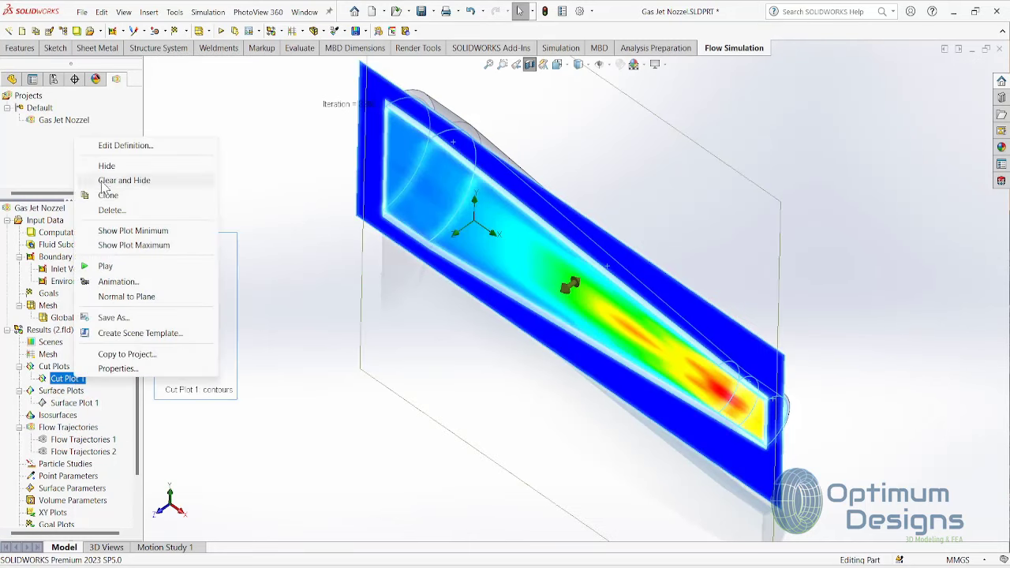
{"action": "left_click", "coordinate": [106, 166]}
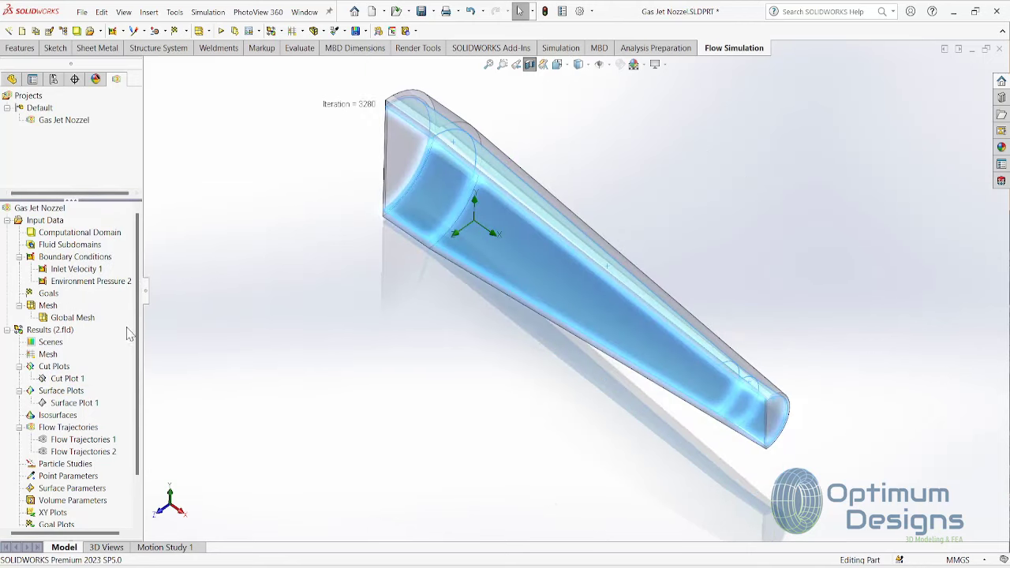
{"action": "right_click", "coordinate": [86, 441]}
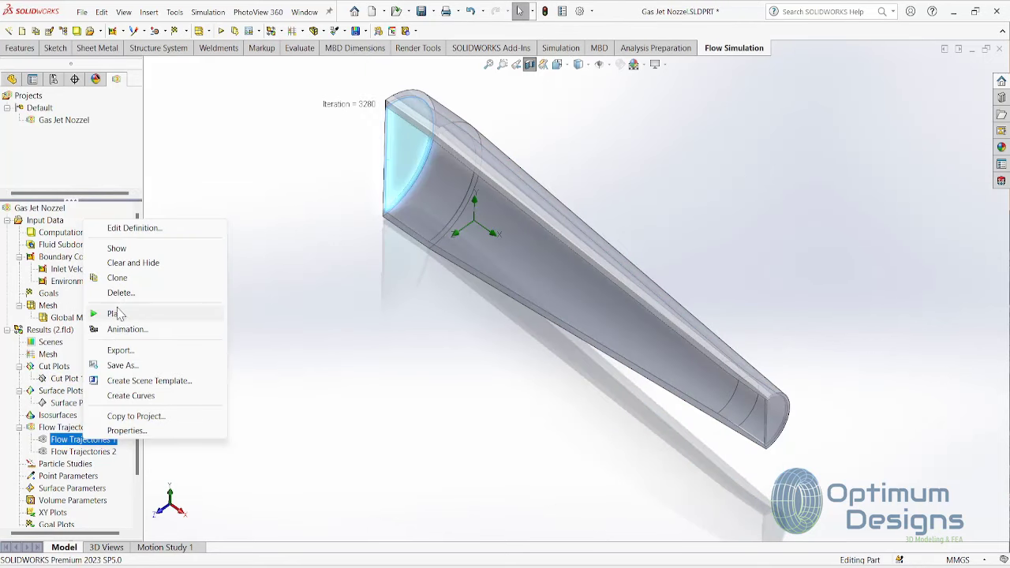
Step: Show Flow Trajectories 1 and play their animation through the nozzle
{"action": "left_click", "coordinate": [127, 248]}
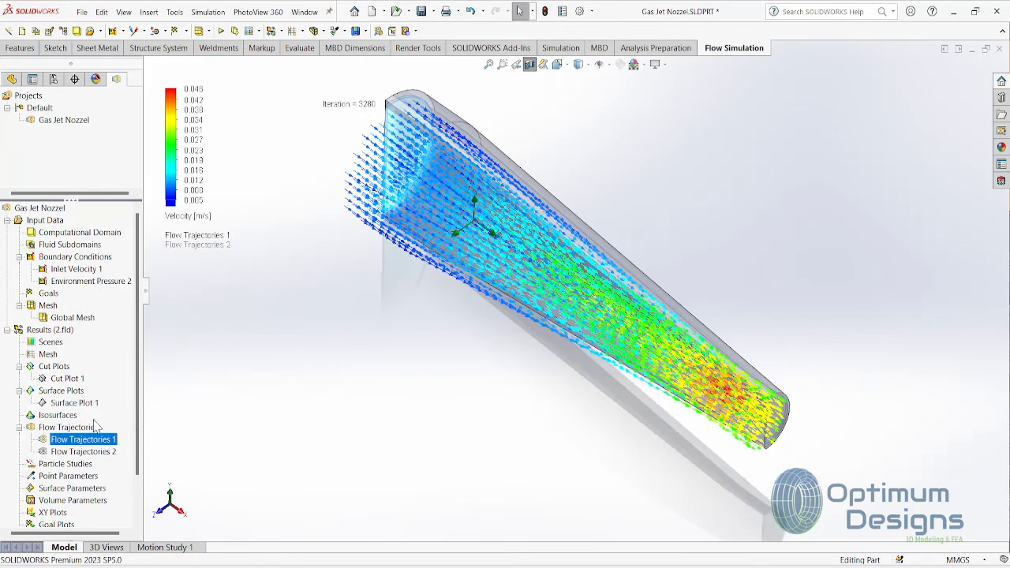
{"action": "right_click", "coordinate": [88, 445]}
{"action": "left_click", "coordinate": [123, 314]}
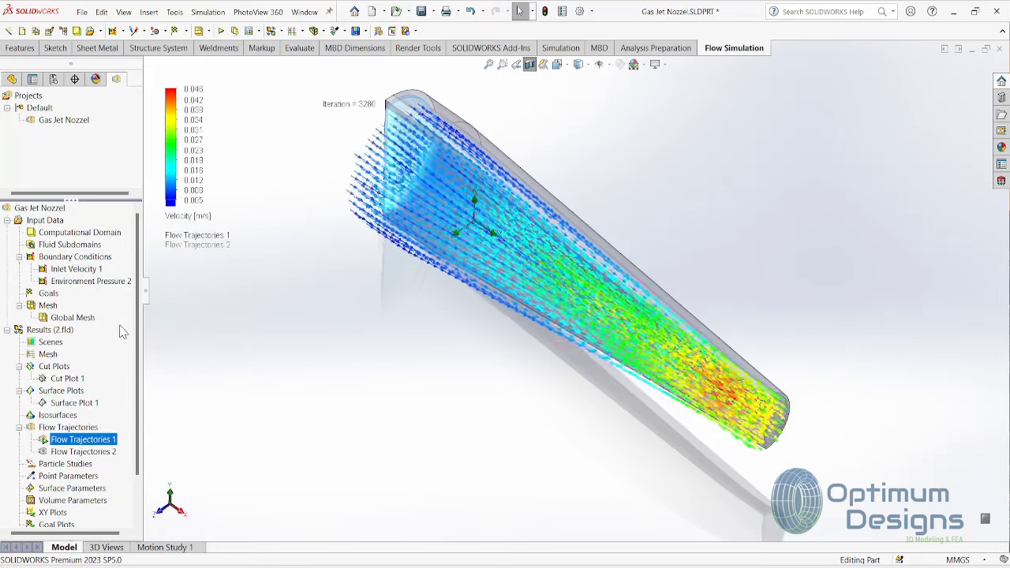
Step: Recolour the trajectories by Pressure (about 101314–101326 Pa)
{"action": "left_click", "coordinate": [187, 216]}
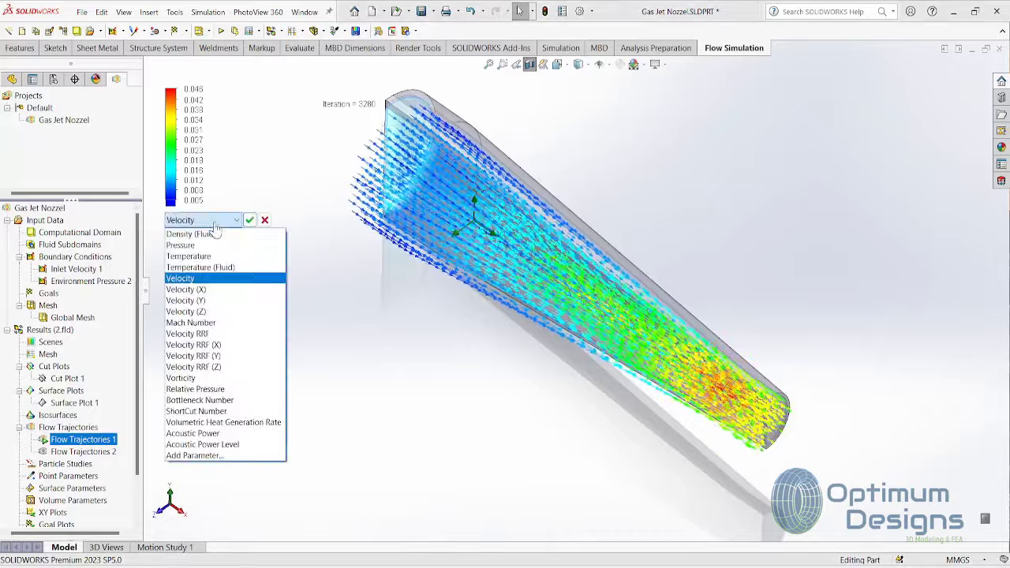
{"action": "left_click", "coordinate": [210, 245]}
{"action": "left_click", "coordinate": [249, 220]}
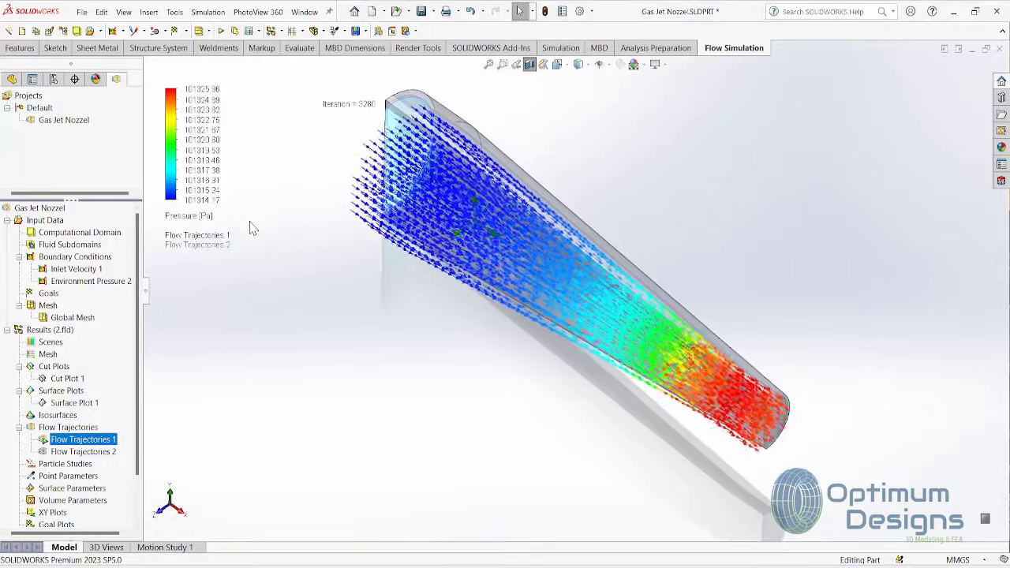